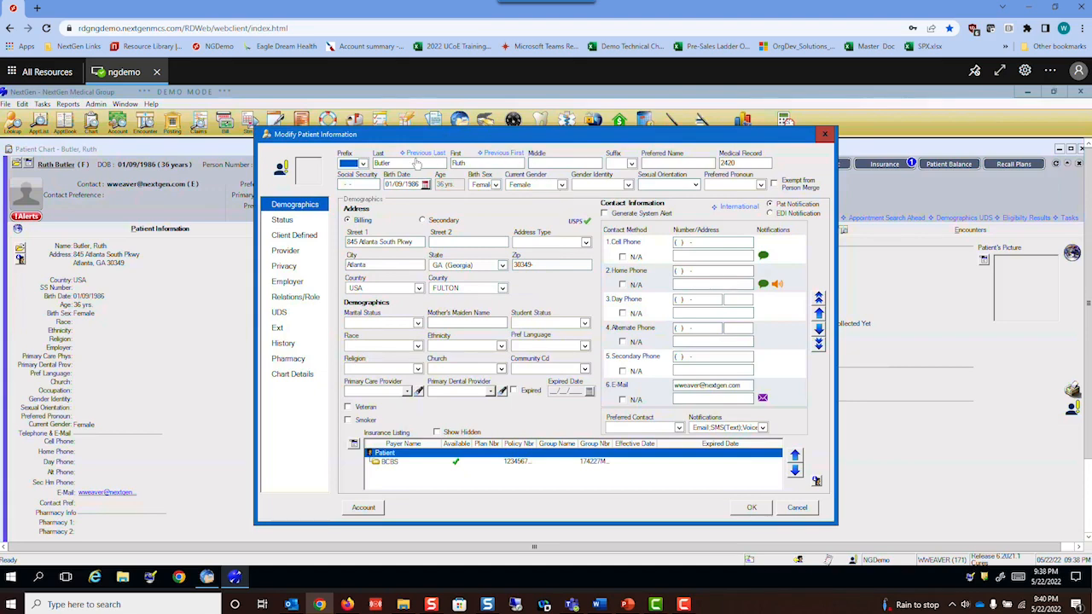
- Open the portal invitation email in Outlook and follow its Sign Up! link
{"action": "key", "text": "ctrl"}
{"action": "key", "text": "ctrl"}
{"action": "key", "text": "ctrl"}
{"action": "mouse_move", "coordinate": [295, 608]}
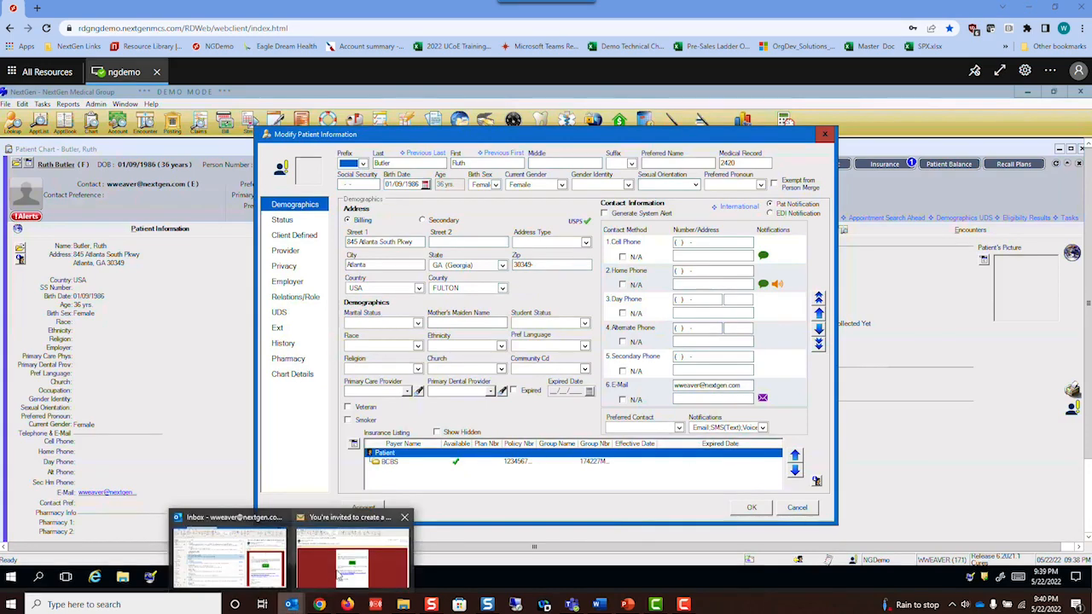
{"action": "left_click", "coordinate": [338, 573]}
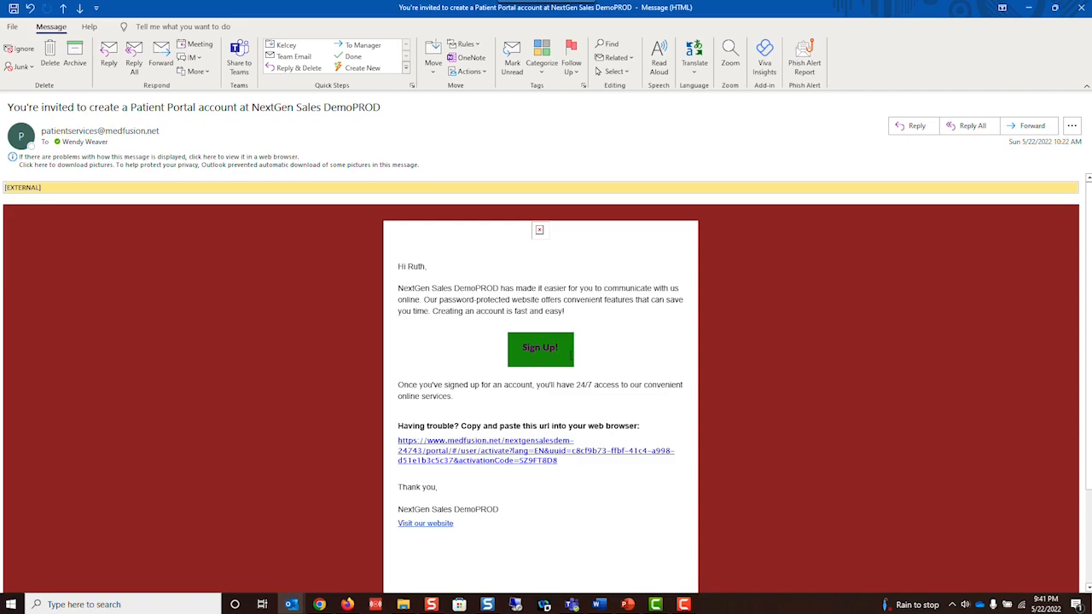
{"action": "left_click", "coordinate": [542, 353]}
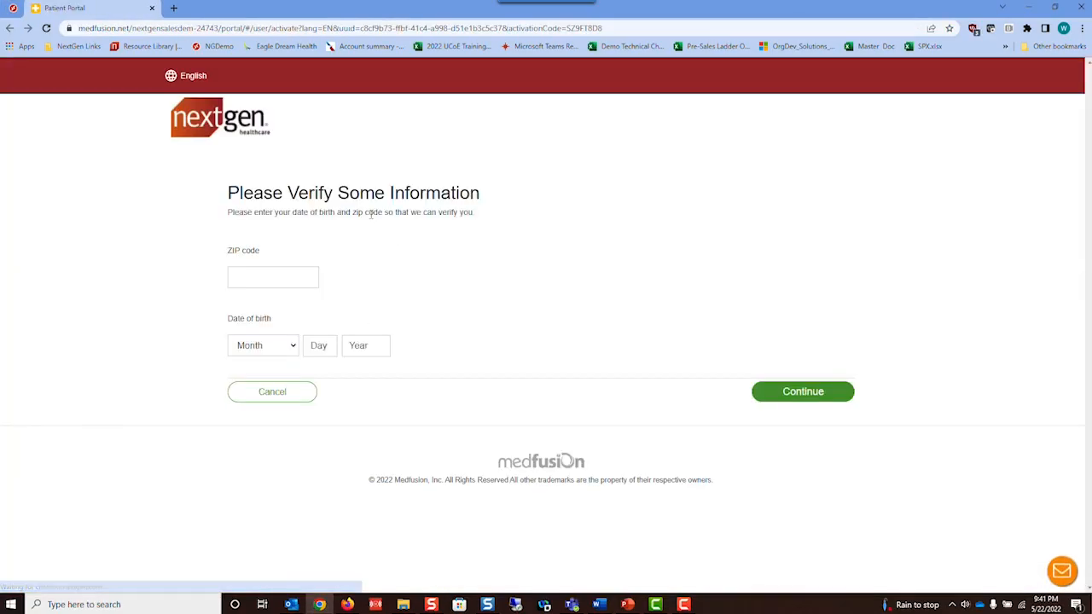
{"action": "left_click", "coordinate": [278, 274]}
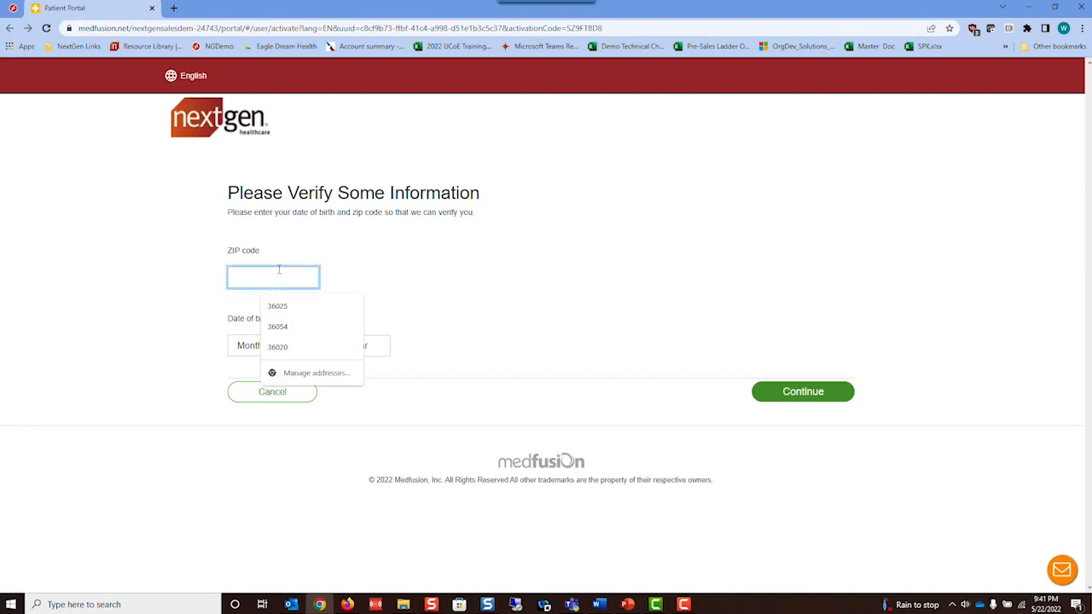
{"action": "type", "text": "3034"}
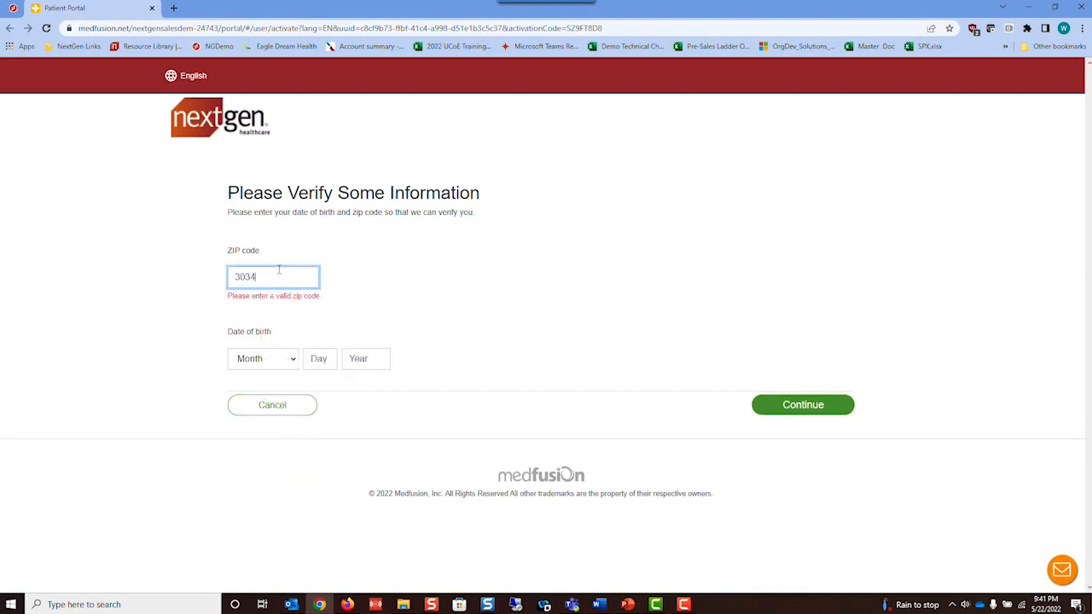
{"action": "type", "text": "9"}
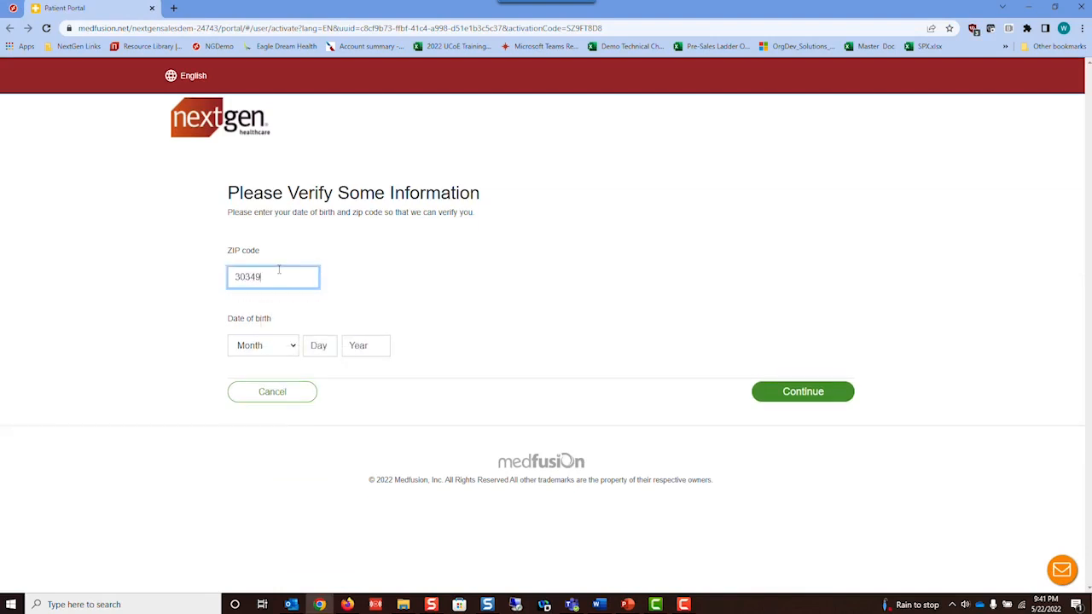
{"action": "left_click", "coordinate": [266, 352]}
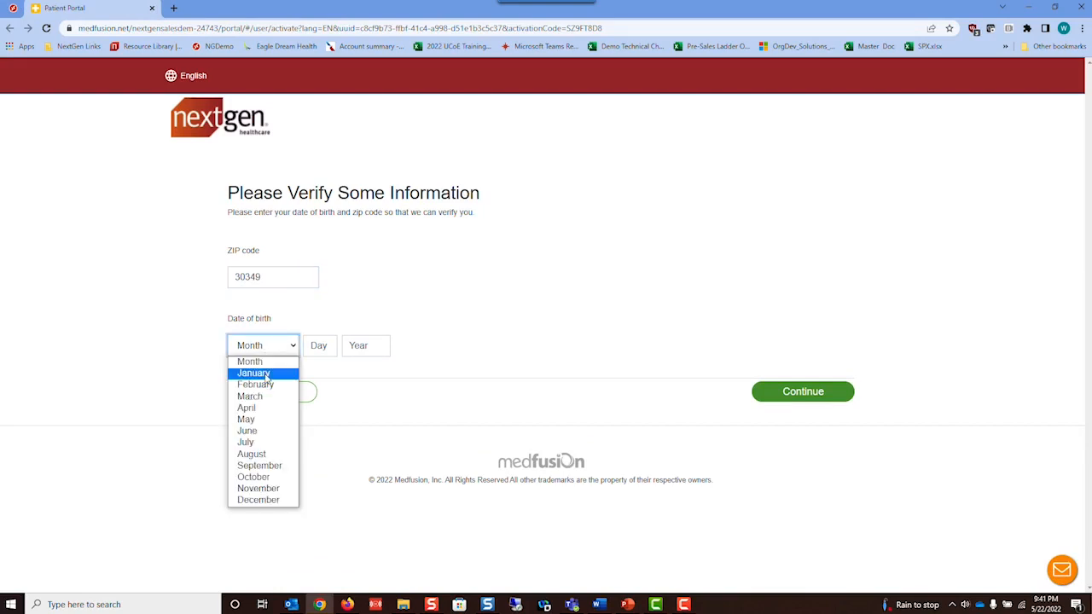
{"action": "left_click", "coordinate": [264, 372]}
{"action": "left_click", "coordinate": [319, 343]}
{"action": "type", "text": "09"}
{"action": "key", "text": "Tab"}
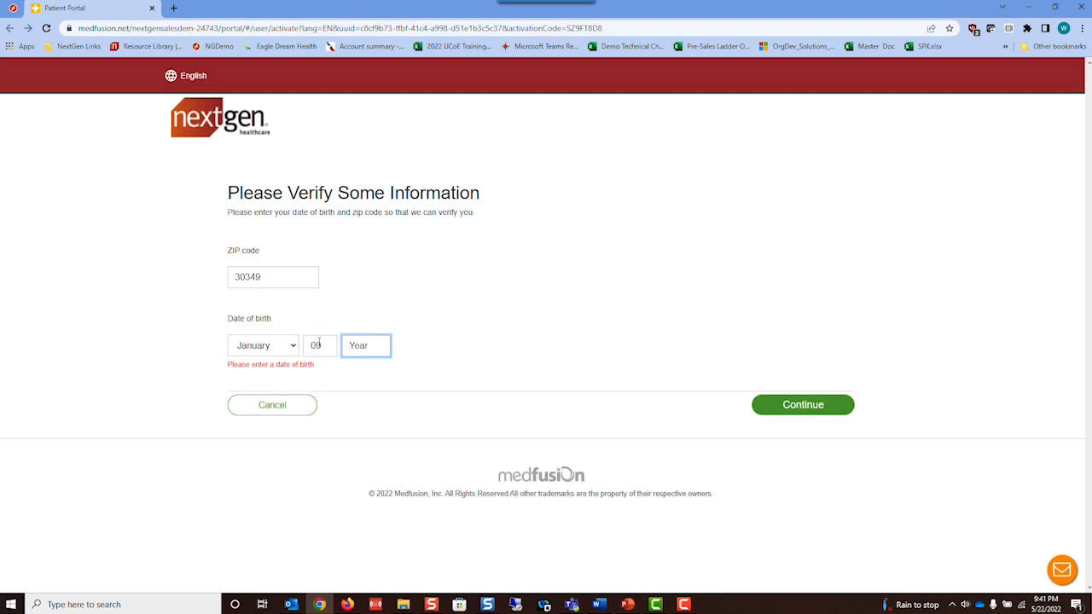
{"action": "type", "text": "1986"}
{"action": "left_click", "coordinate": [785, 403]}
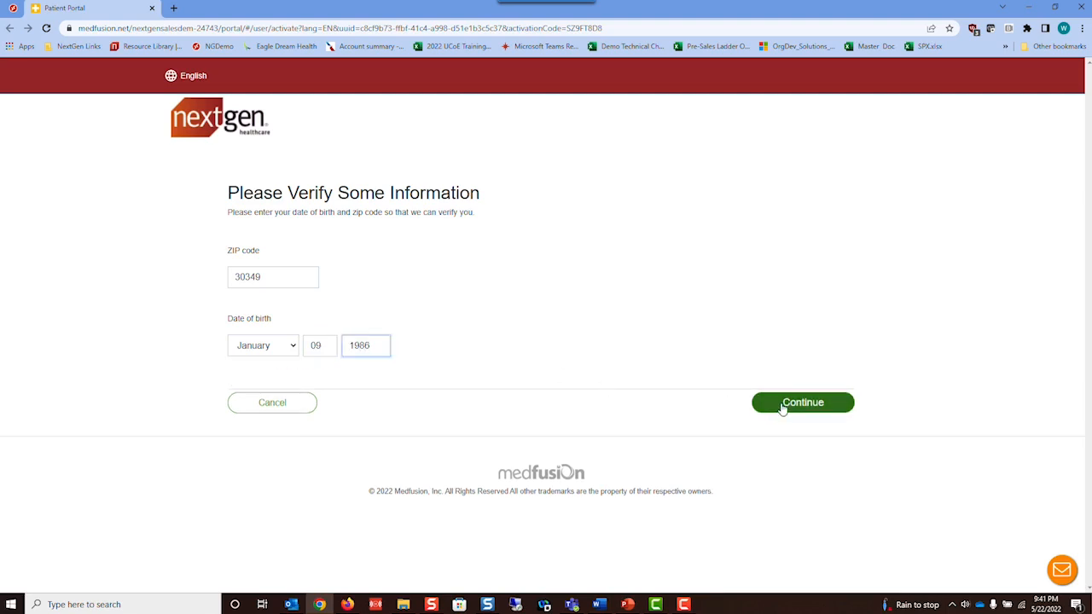
{"action": "left_click", "coordinate": [301, 281]}
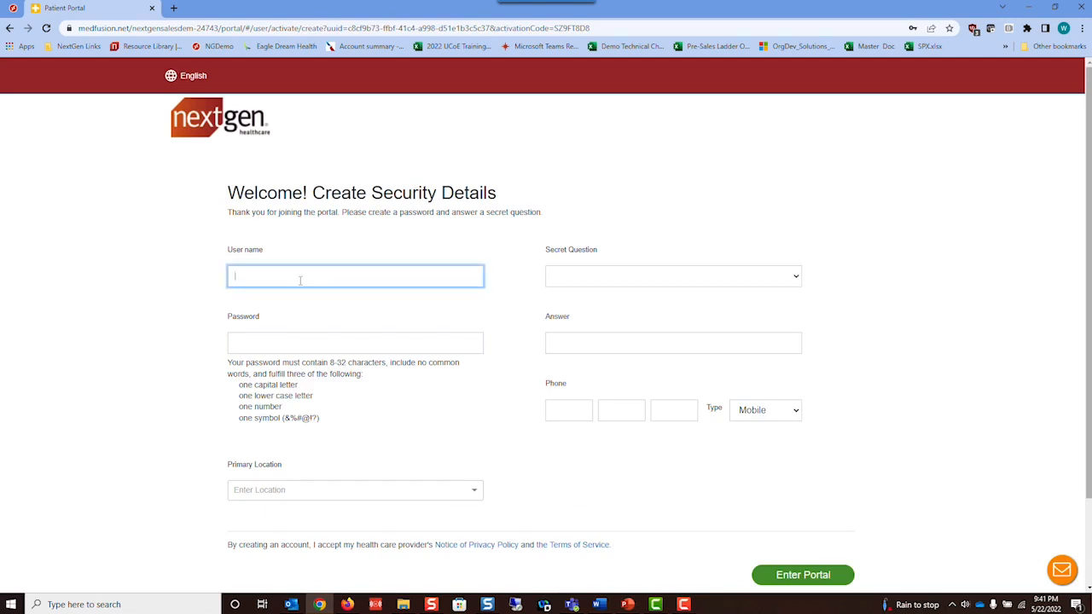
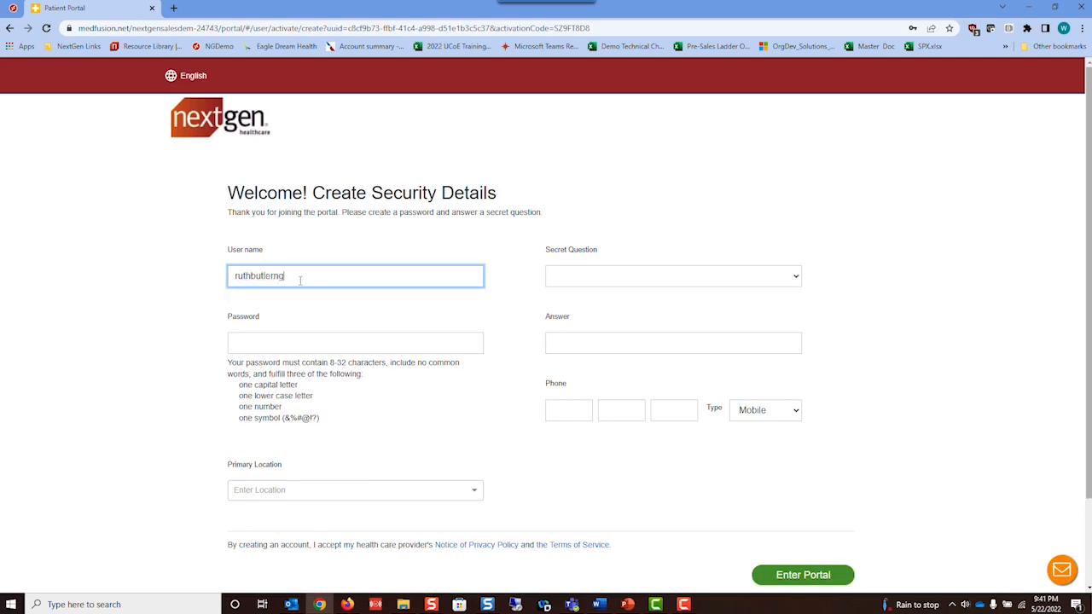
- Enter the portal user name and password, and set Main Office as primary location
{"action": "key", "text": "Tab"}
{"action": "type", "text": "Pa"}
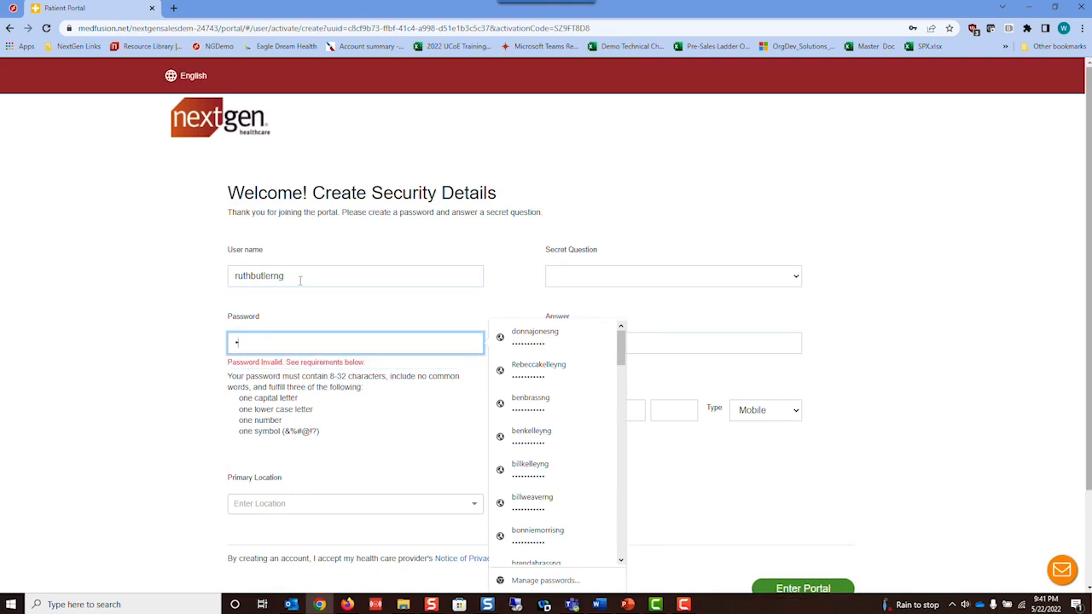
{"action": "type", "text": "$$word123"}
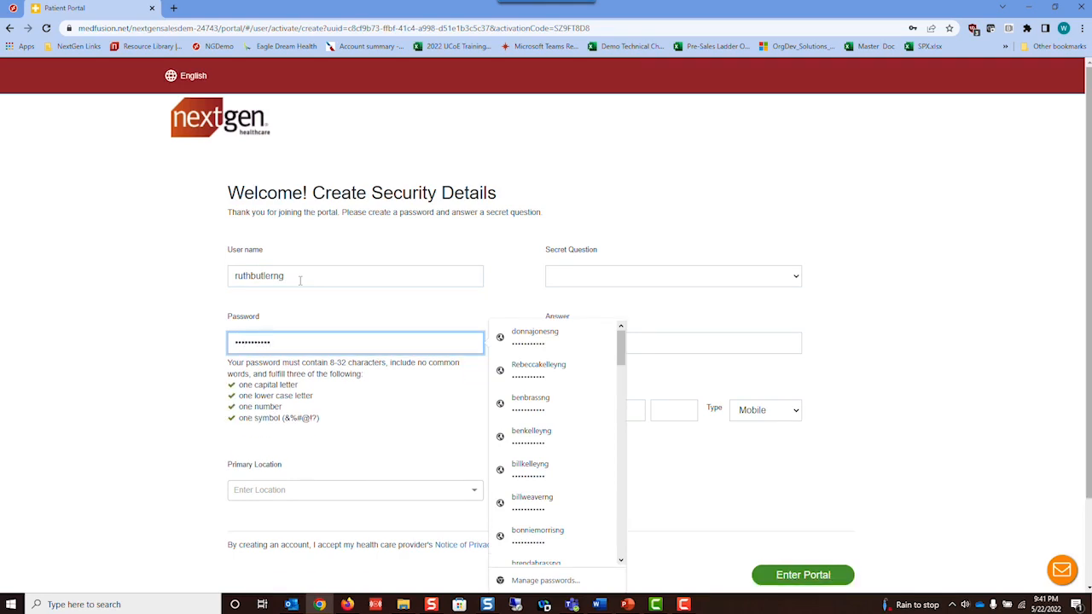
{"action": "left_click", "coordinate": [305, 493]}
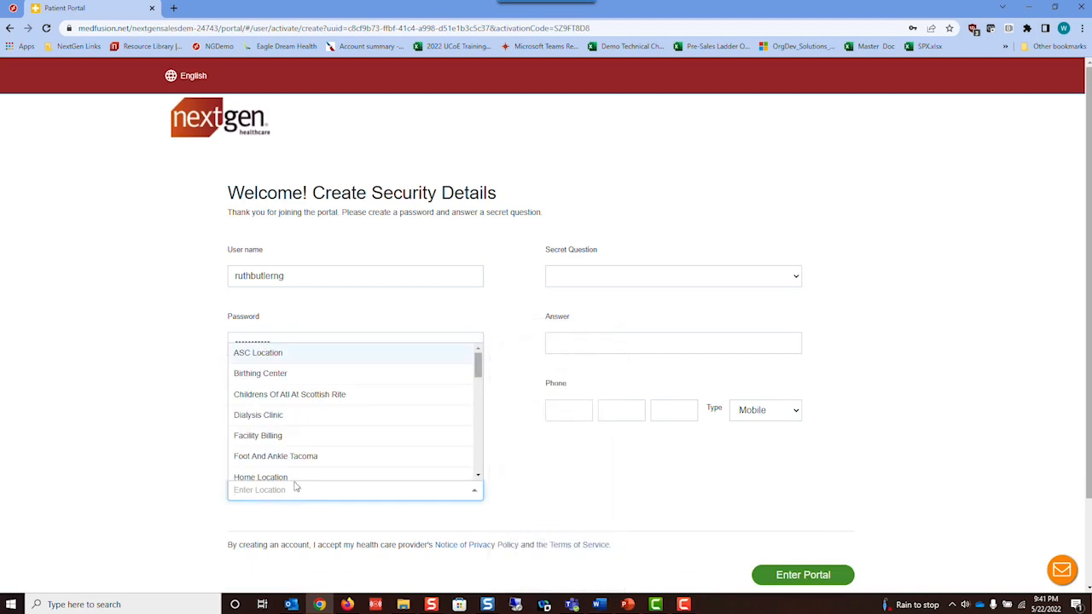
{"action": "type", "text": "main"}
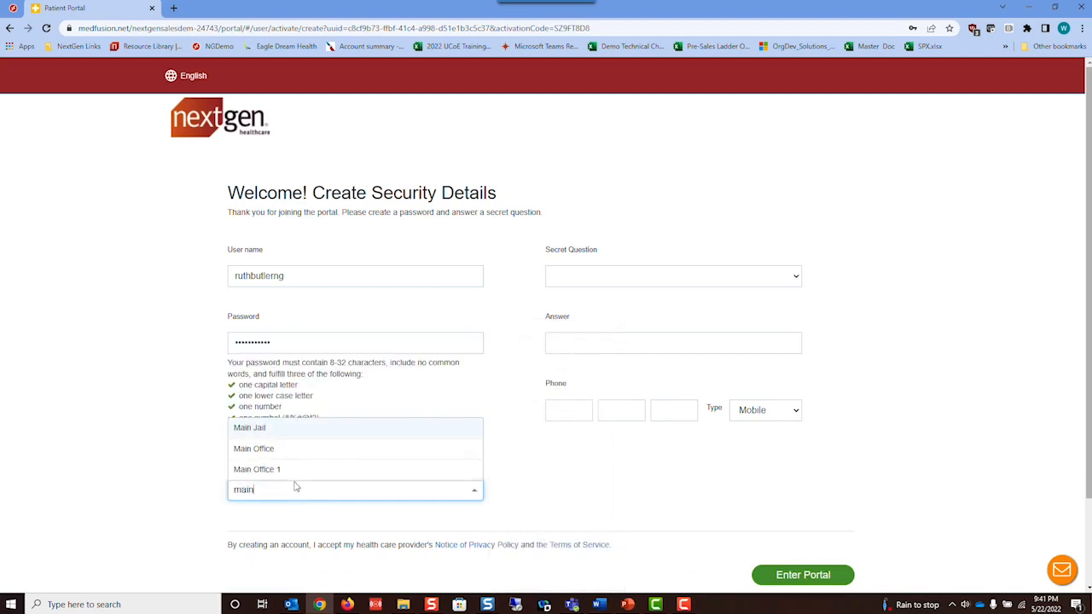
{"action": "left_click", "coordinate": [255, 450]}
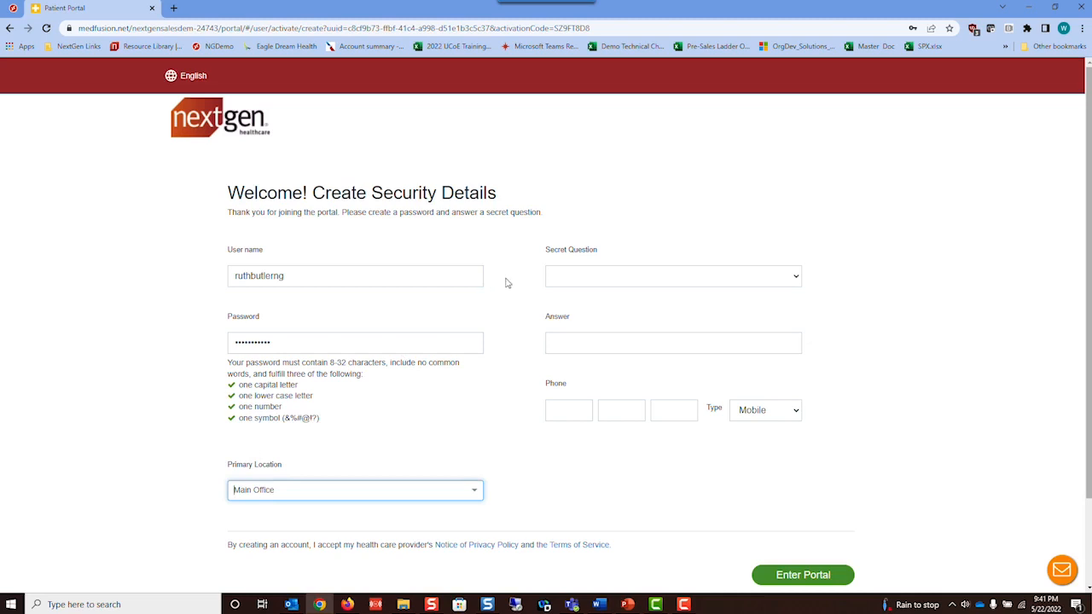
- Choose the first-pet secret question with its answer, autofill the phone, and create the account
{"action": "left_click", "coordinate": [594, 276]}
{"action": "left_click", "coordinate": [587, 290]}
{"action": "left_click", "coordinate": [564, 334]}
{"action": "type", "text": "red"}
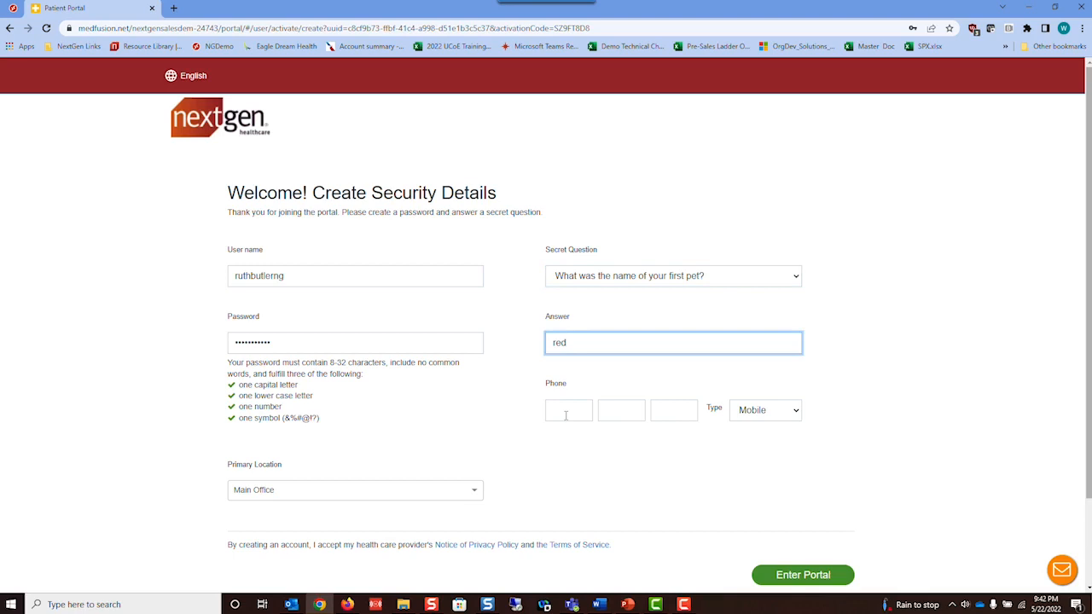
{"action": "left_click", "coordinate": [565, 415]}
{"action": "left_click", "coordinate": [593, 444]}
{"action": "left_click", "coordinate": [805, 576]}
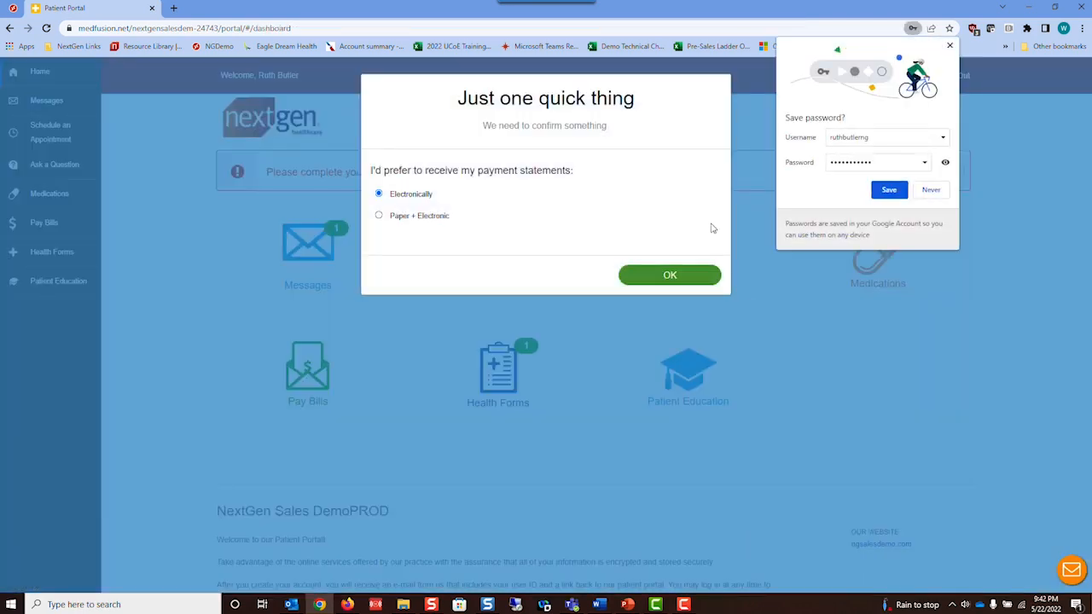
- Dismiss the browser's save-password offer and keep payment statements electronic
{"action": "left_click", "coordinate": [889, 191]}
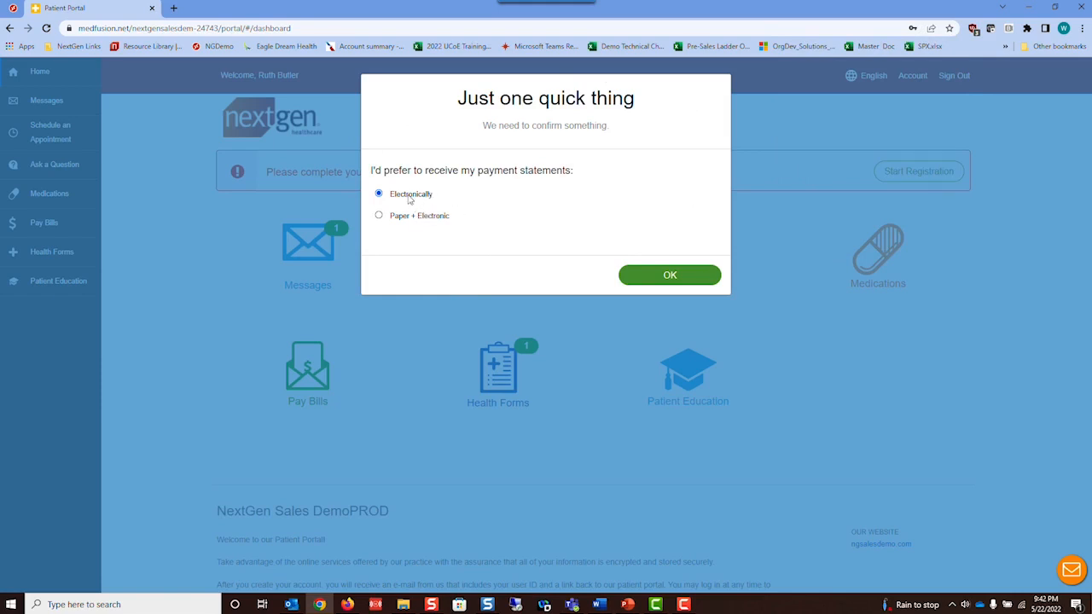
{"action": "left_click", "coordinate": [677, 273]}
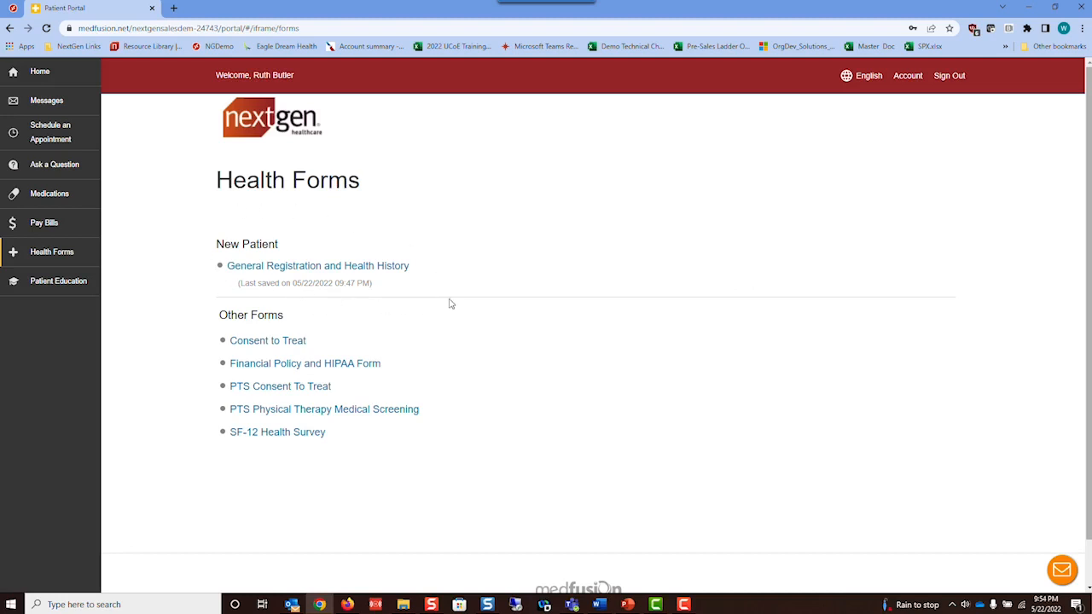
- Open the General Registration and Health History form and save its social history page
{"action": "left_click", "coordinate": [330, 273]}
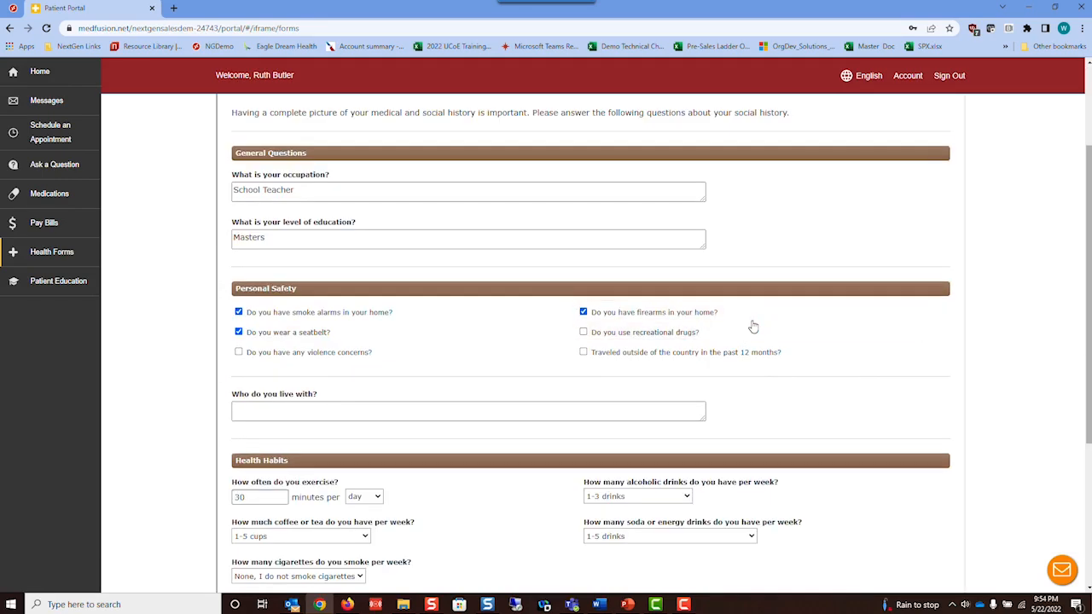
{"action": "scroll", "coordinate": [843, 364], "scroll_direction": "down", "scroll_amount": 3}
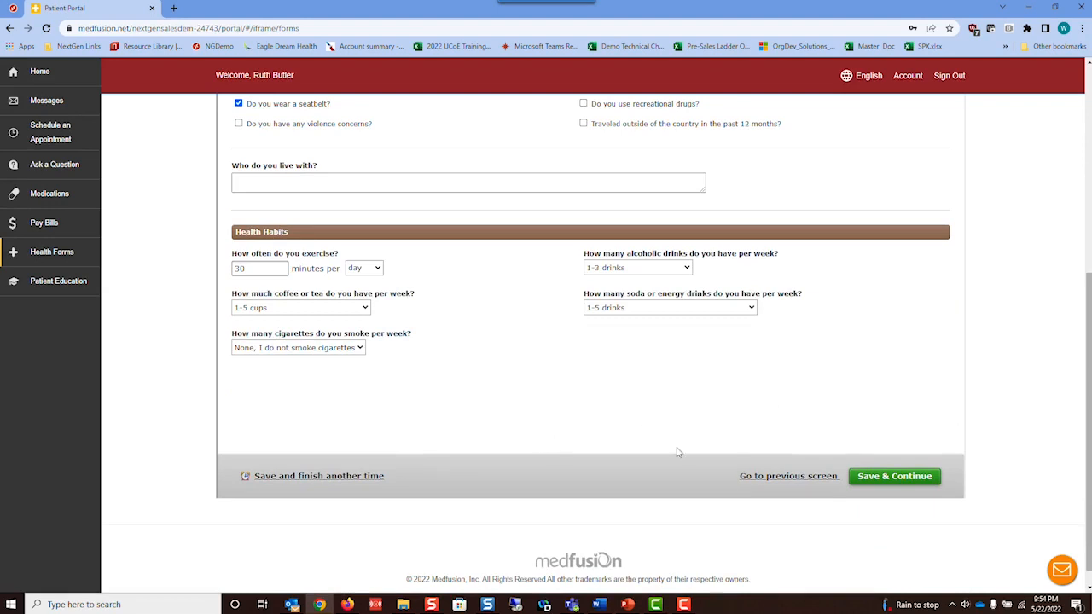
{"action": "left_click", "coordinate": [895, 478]}
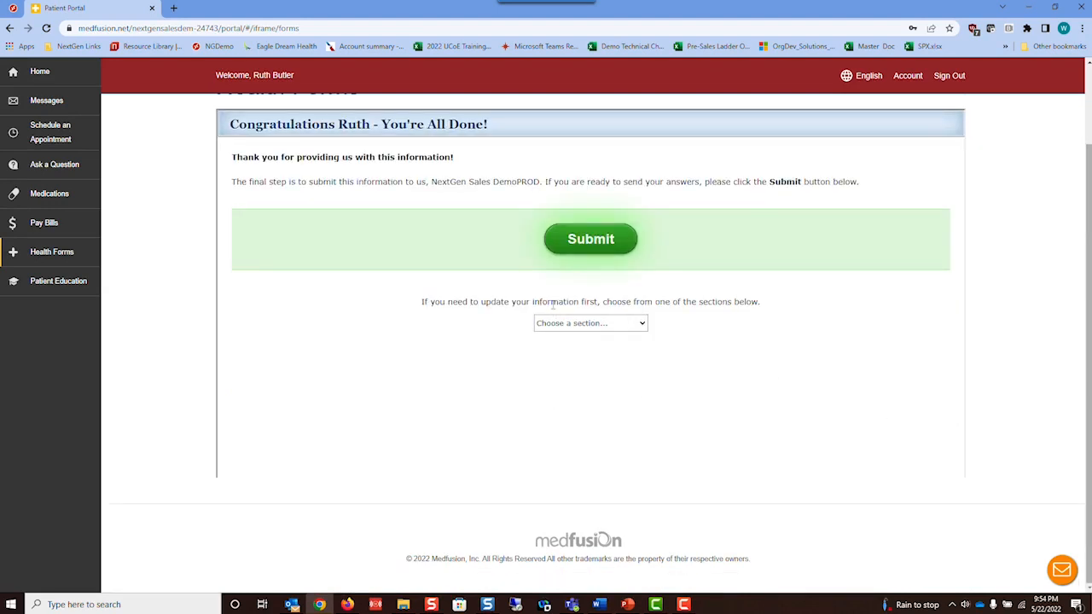
{"action": "left_click", "coordinate": [643, 322]}
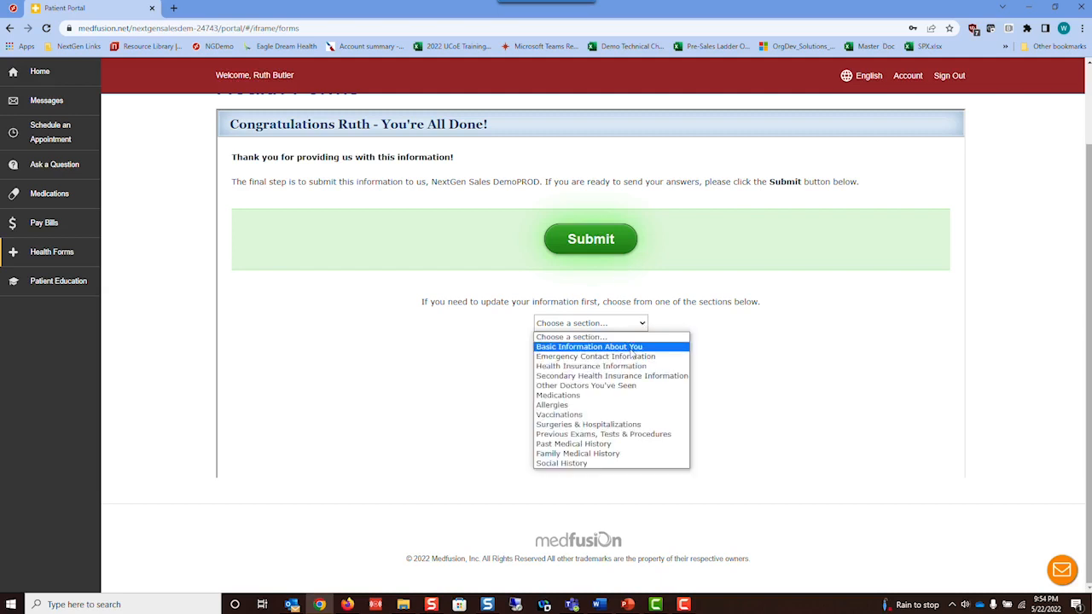
- Jump back to Basic Information About You and scroll through to the emergency contact page
{"action": "left_click", "coordinate": [633, 348]}
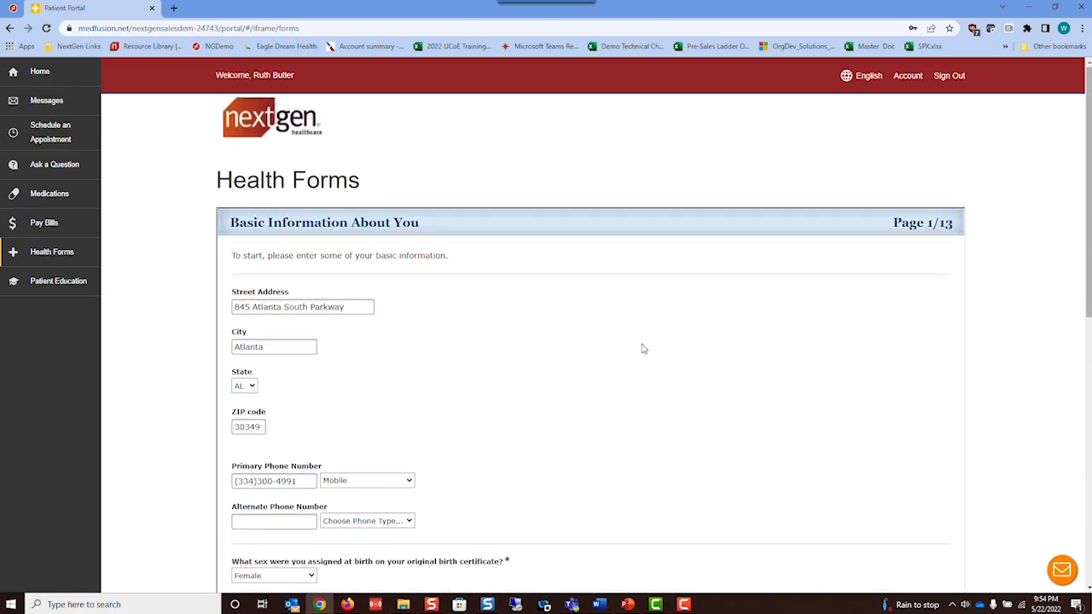
{"action": "scroll", "coordinate": [645, 349], "scroll_direction": "down", "scroll_amount": 2}
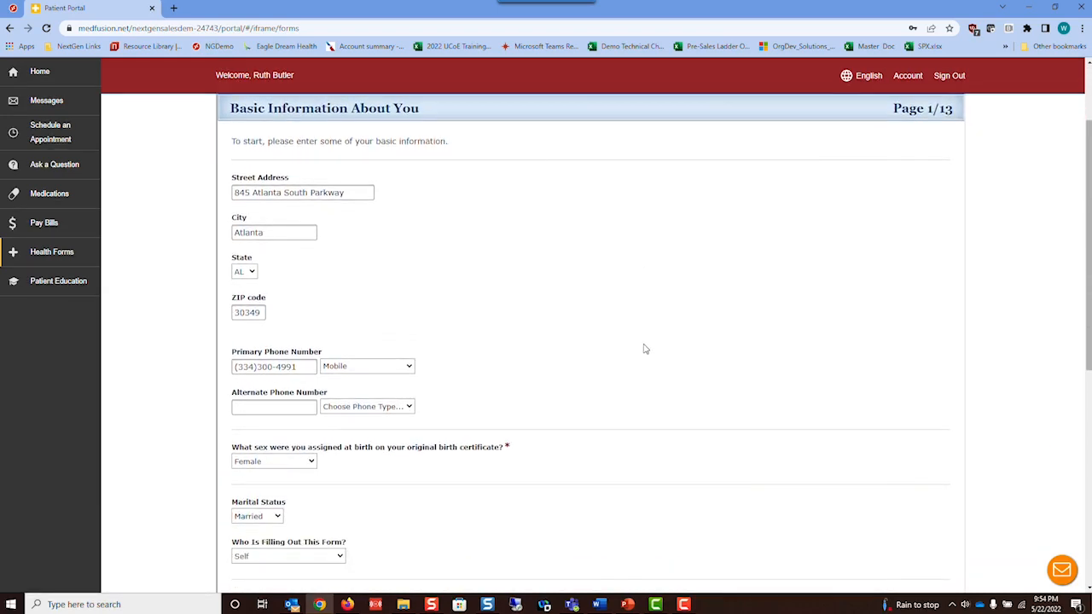
{"action": "scroll", "coordinate": [645, 349], "scroll_direction": "down", "scroll_amount": 1}
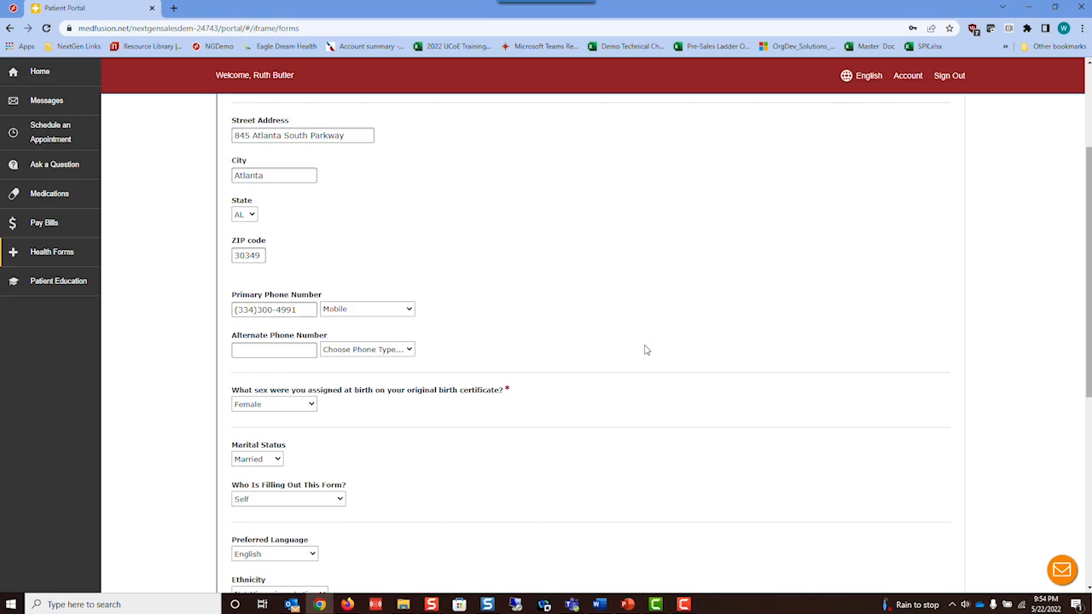
{"action": "scroll", "coordinate": [646, 350], "scroll_direction": "down", "scroll_amount": 4}
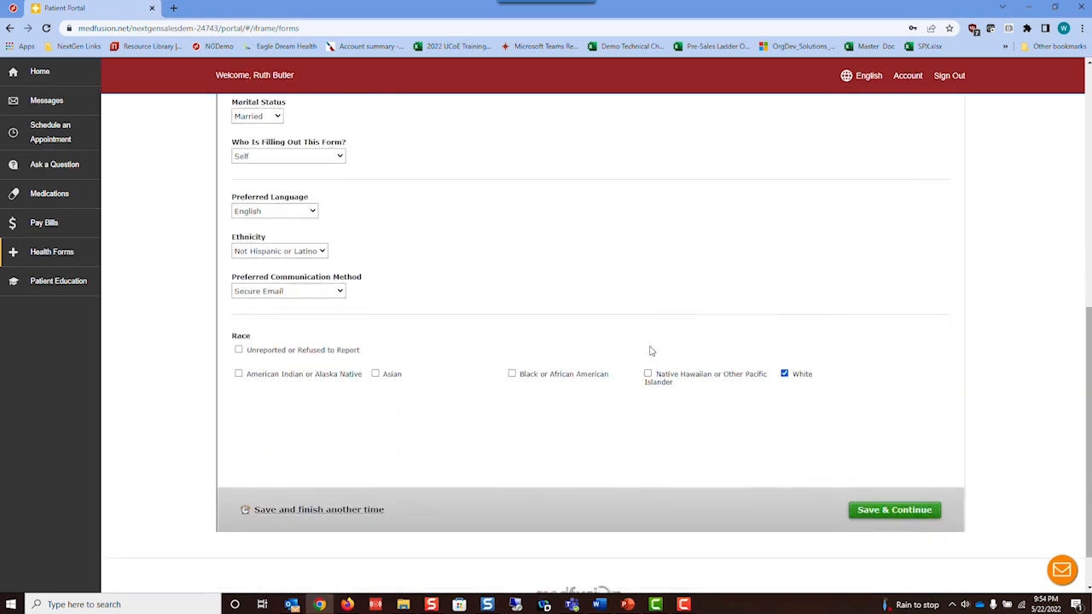
{"action": "scroll", "coordinate": [655, 350], "scroll_direction": "up", "scroll_amount": 6}
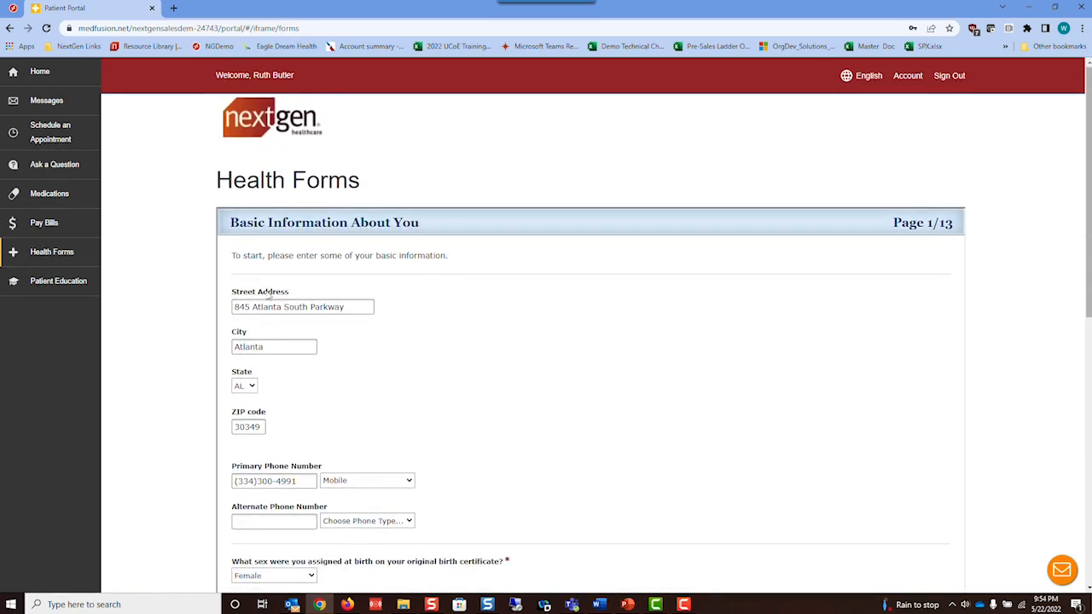
{"action": "scroll", "coordinate": [617, 397], "scroll_direction": "down", "scroll_amount": 4}
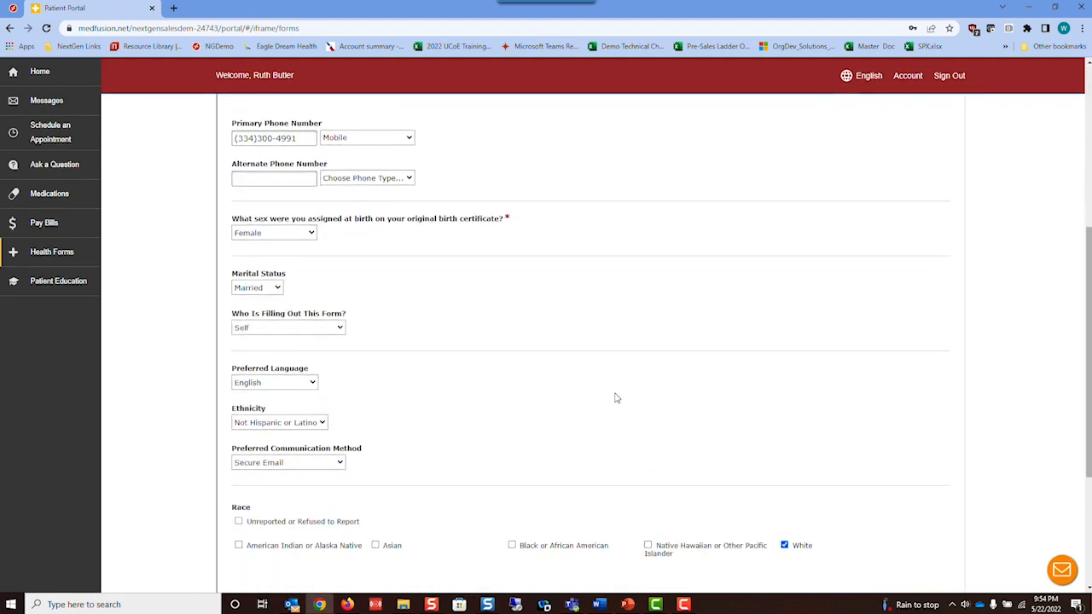
{"action": "scroll", "coordinate": [859, 497], "scroll_direction": "down", "scroll_amount": 2}
- Save the emergency contact page and review the health insurance details
{"action": "left_click", "coordinate": [877, 513]}
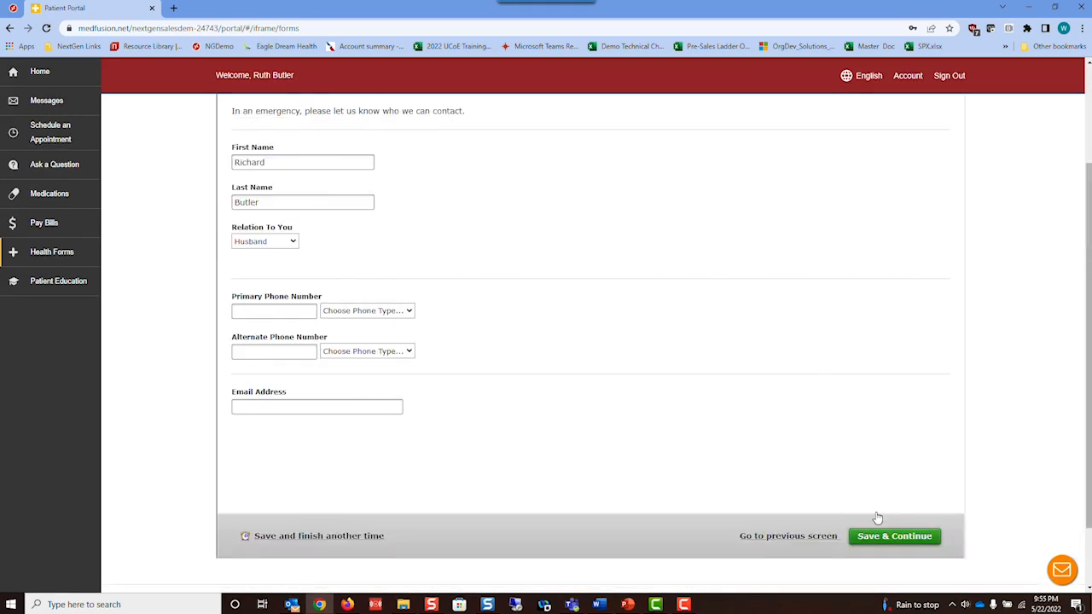
{"action": "left_click", "coordinate": [884, 540]}
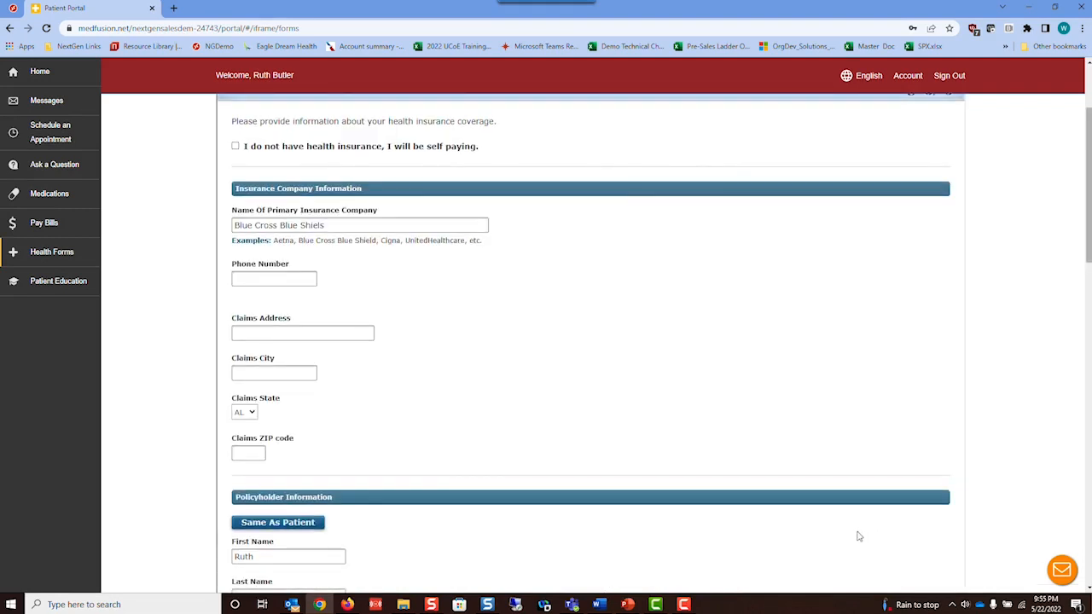
{"action": "scroll", "coordinate": [888, 539], "scroll_direction": "down", "scroll_amount": 3}
{"action": "scroll", "coordinate": [896, 537], "scroll_direction": "down", "scroll_amount": 3}
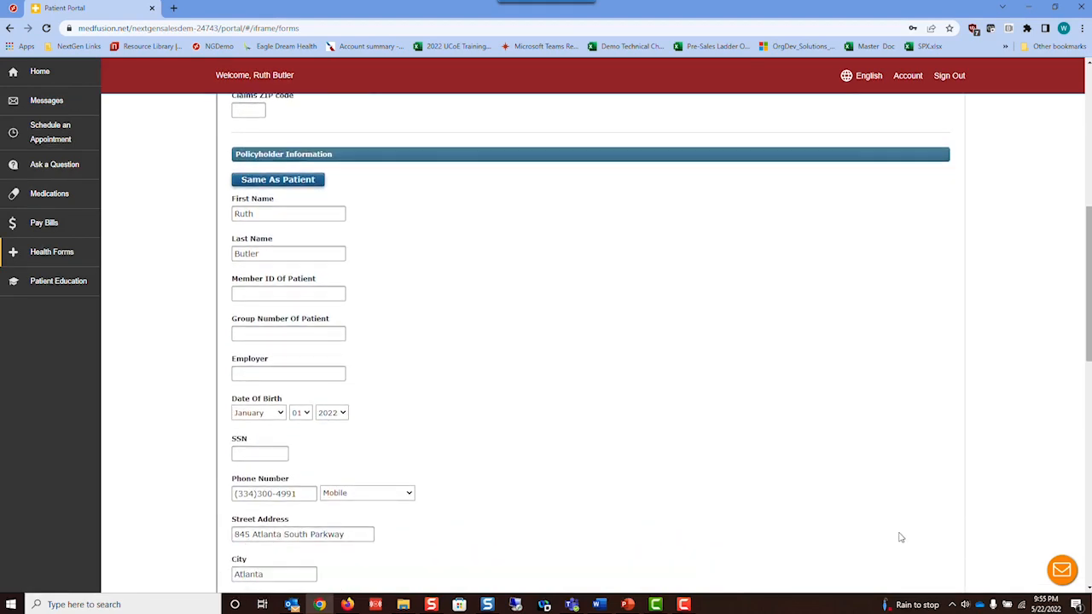
{"action": "scroll", "coordinate": [900, 537], "scroll_direction": "down", "scroll_amount": 3}
{"action": "scroll", "coordinate": [905, 541], "scroll_direction": "down", "scroll_amount": 2}
{"action": "scroll", "coordinate": [905, 536], "scroll_direction": "up", "scroll_amount": 12}
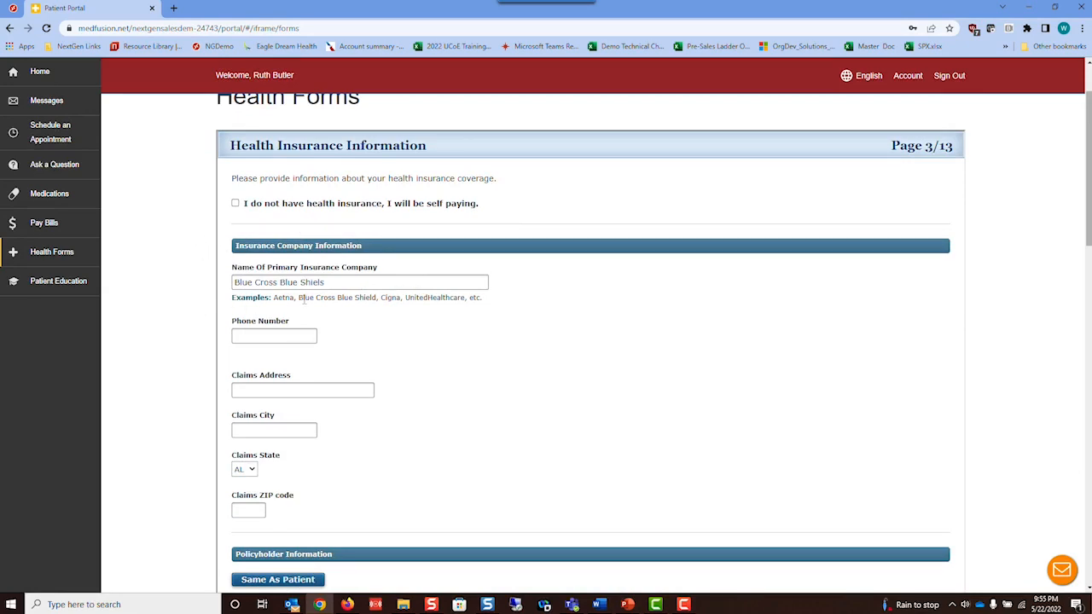
{"action": "scroll", "coordinate": [623, 356], "scroll_direction": "down", "scroll_amount": 5}
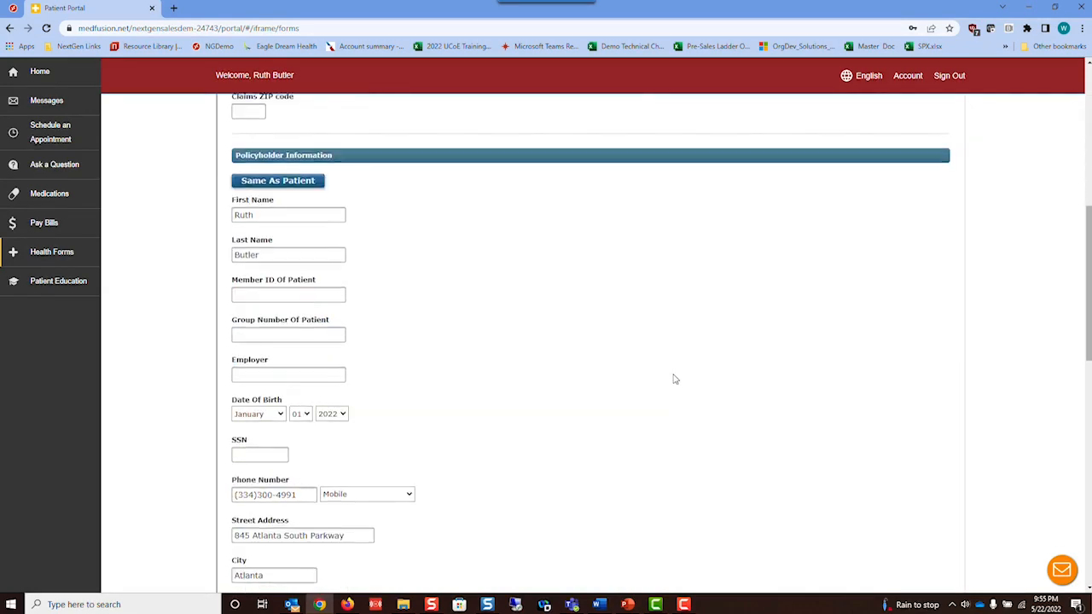
{"action": "scroll", "coordinate": [598, 353], "scroll_direction": "down", "scroll_amount": 9}
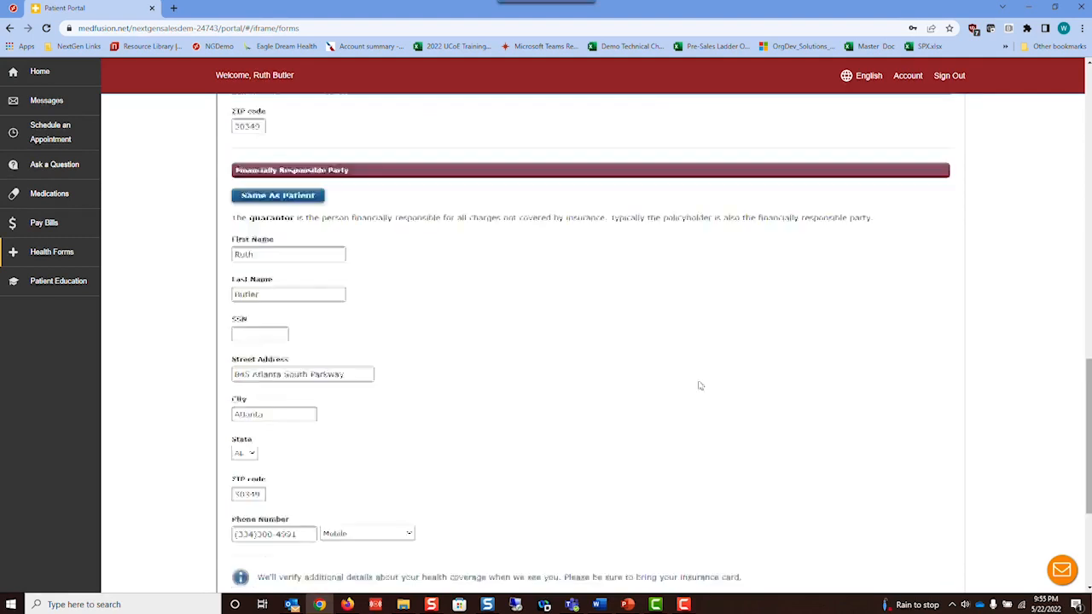
- Save the health insurance and secondary insurance pages
{"action": "left_click", "coordinate": [901, 454]}
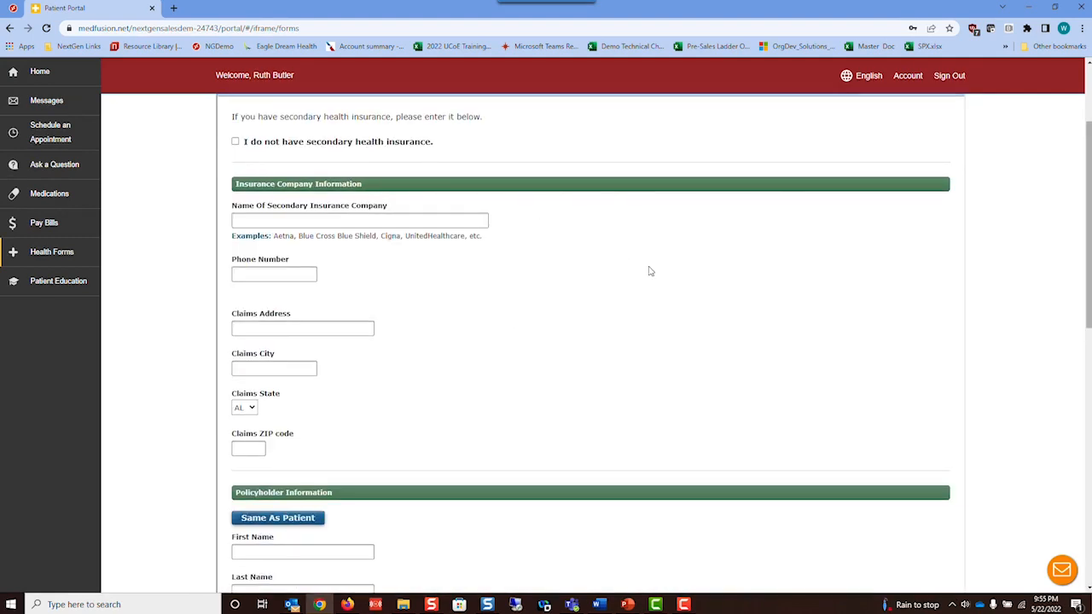
{"action": "scroll", "coordinate": [994, 458], "scroll_direction": "down", "scroll_amount": 3}
{"action": "scroll", "coordinate": [995, 457], "scroll_direction": "down", "scroll_amount": 5}
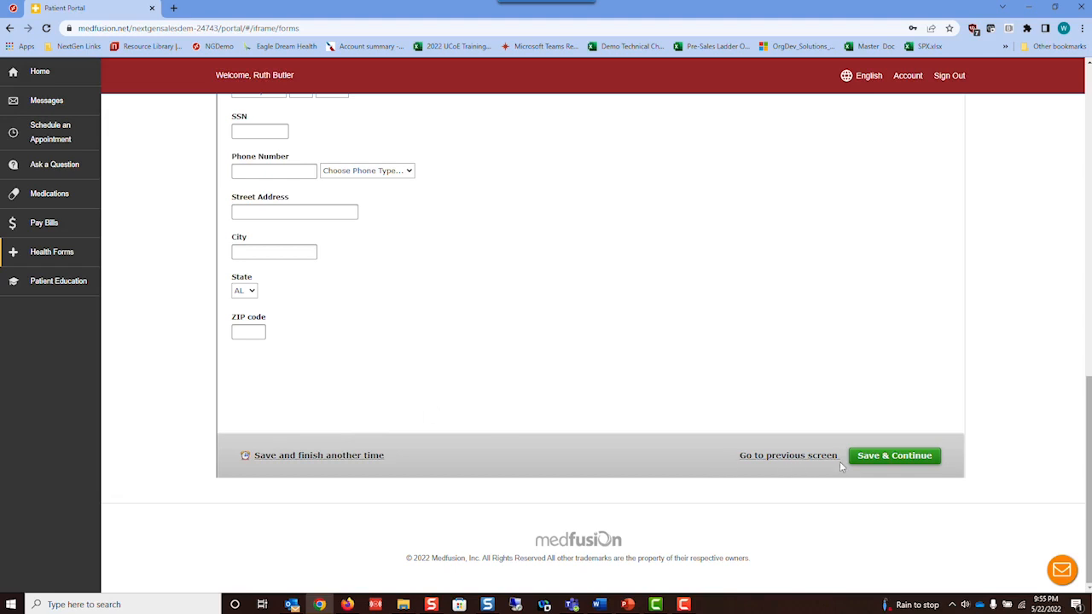
{"action": "left_click", "coordinate": [890, 459]}
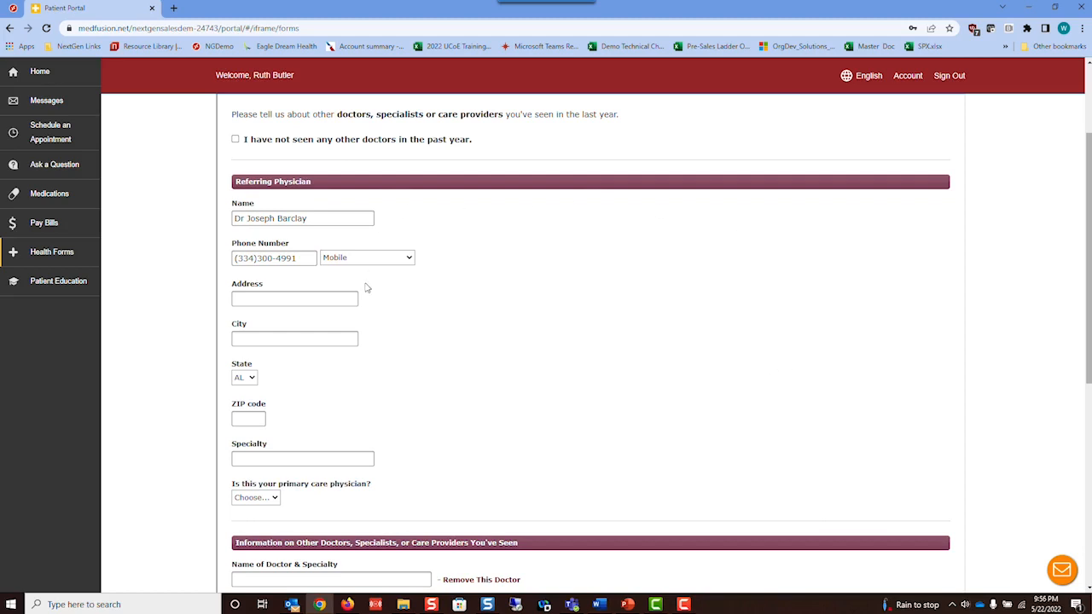
- Scroll through the doctors and pharmacy page with the referring physician and save it
{"action": "scroll", "coordinate": [662, 328], "scroll_direction": "down", "scroll_amount": 2}
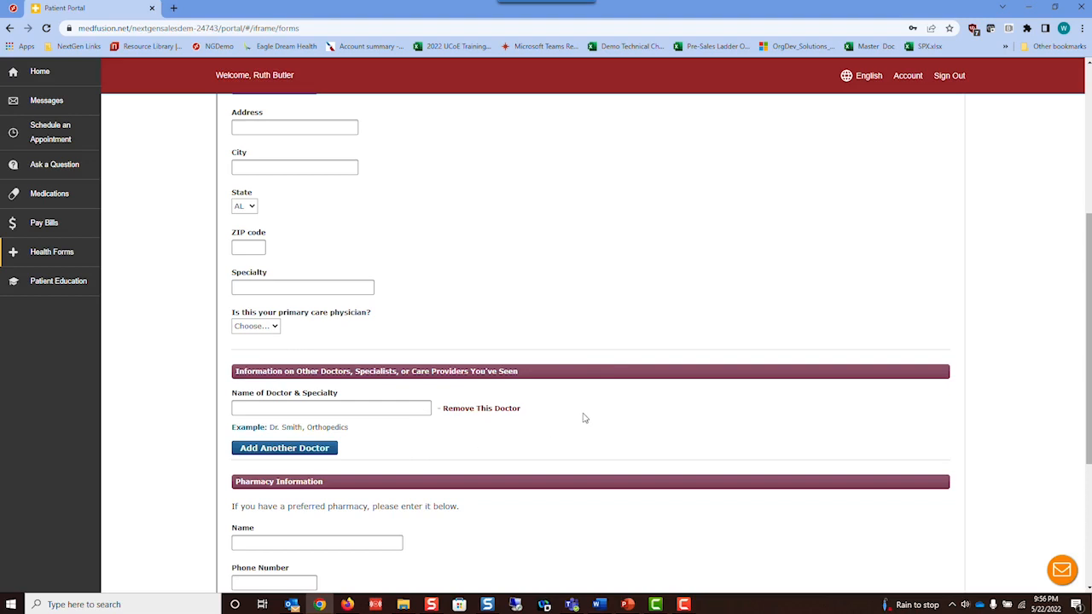
{"action": "scroll", "coordinate": [629, 416], "scroll_direction": "down", "scroll_amount": 2}
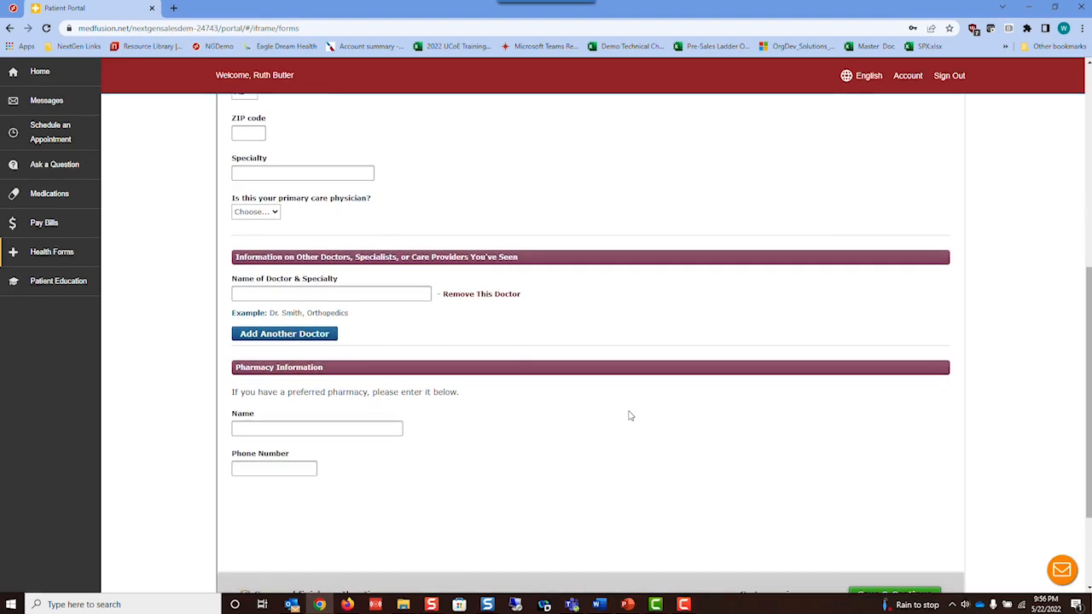
{"action": "scroll", "coordinate": [631, 411], "scroll_direction": "down", "scroll_amount": 1}
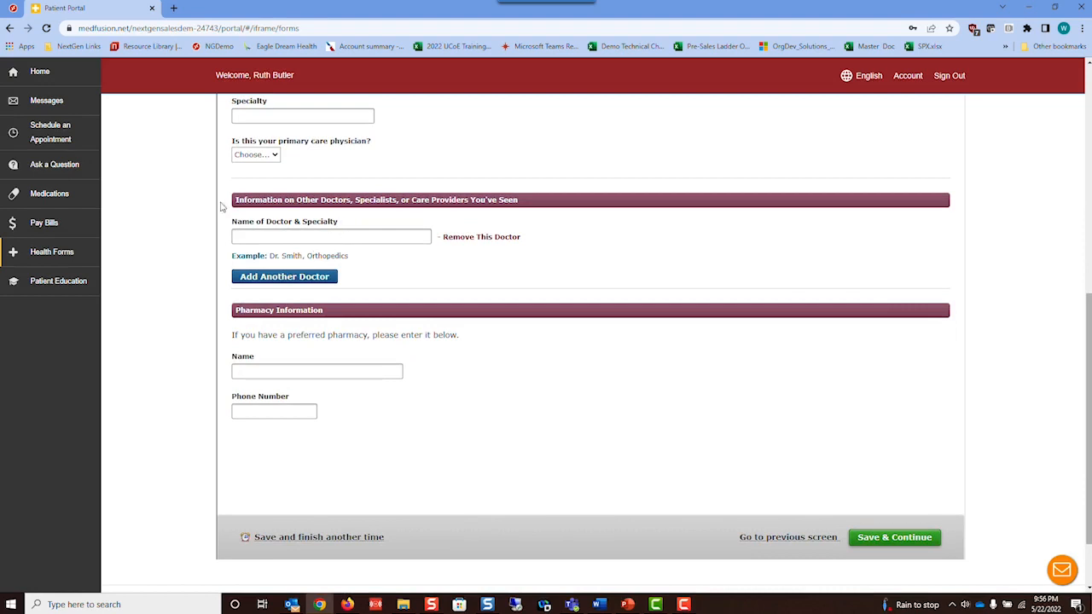
{"action": "left_click", "coordinate": [862, 539]}
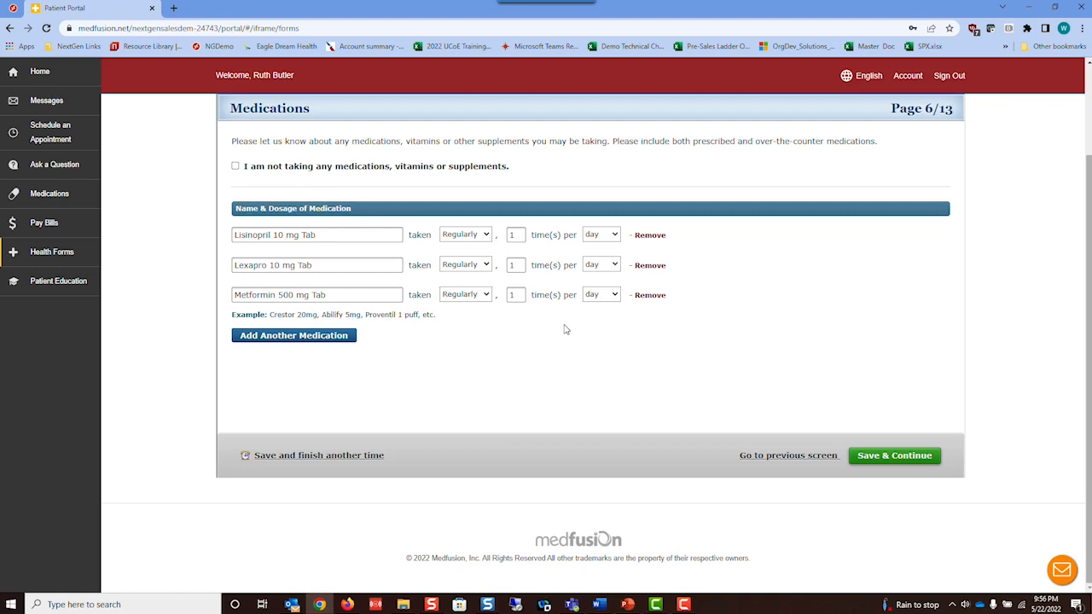
- Add a medication row and try entering Tylenol, Lisinopril and Metformin names
{"action": "left_click", "coordinate": [260, 338]}
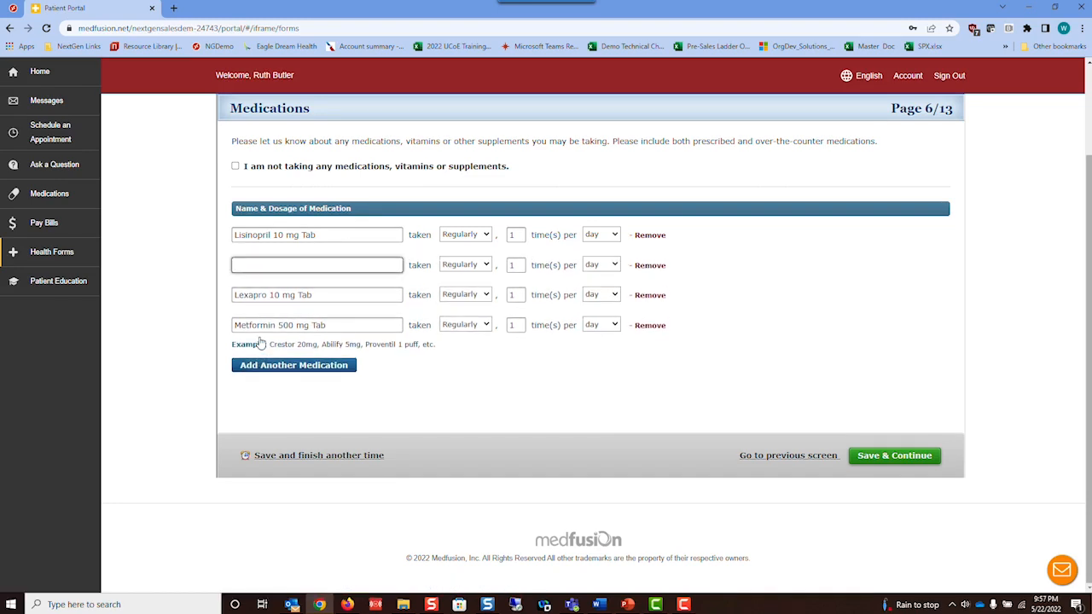
{"action": "type", "text": "tylenol"}
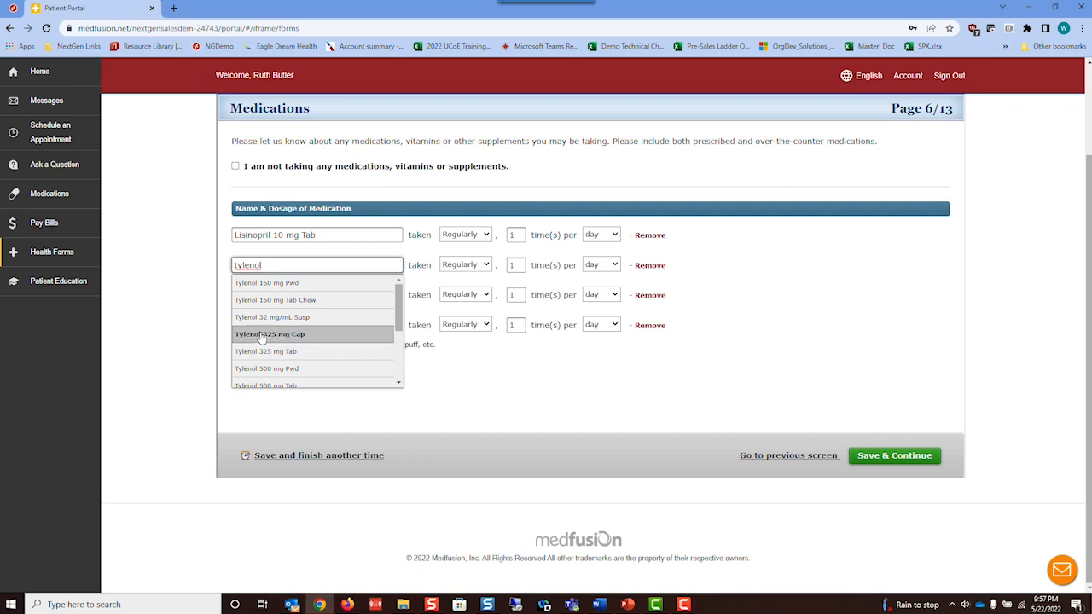
{"action": "key", "text": "BackSpace"}
{"action": "key", "text": "BackSpace"}
{"action": "key", "text": "BackSpace"}
{"action": "key", "text": "BackSpace"}
{"action": "key", "text": "BackSpace"}
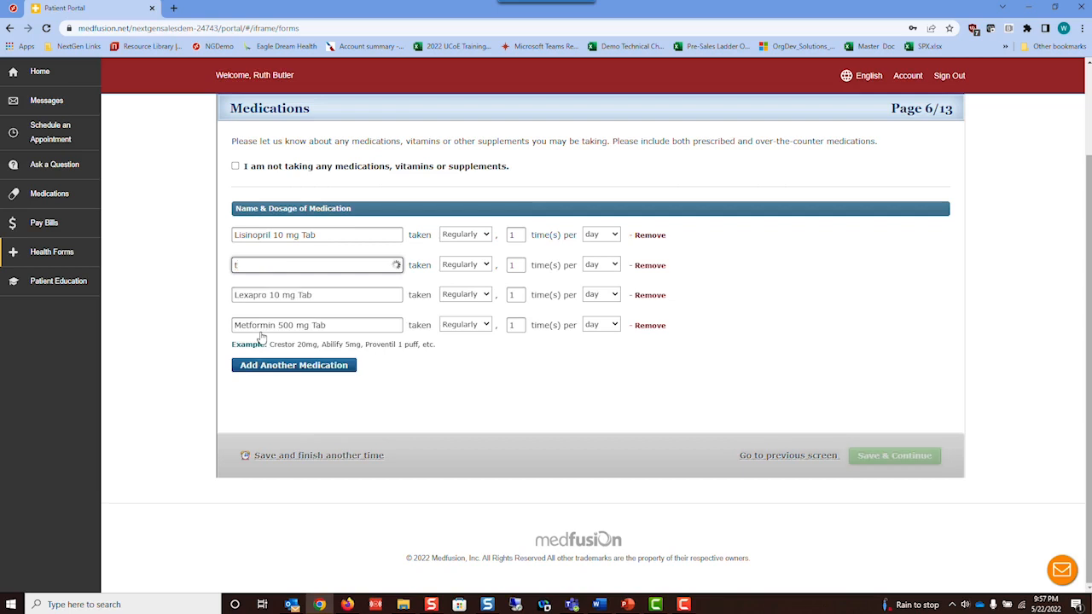
{"action": "type", "text": "lis"}
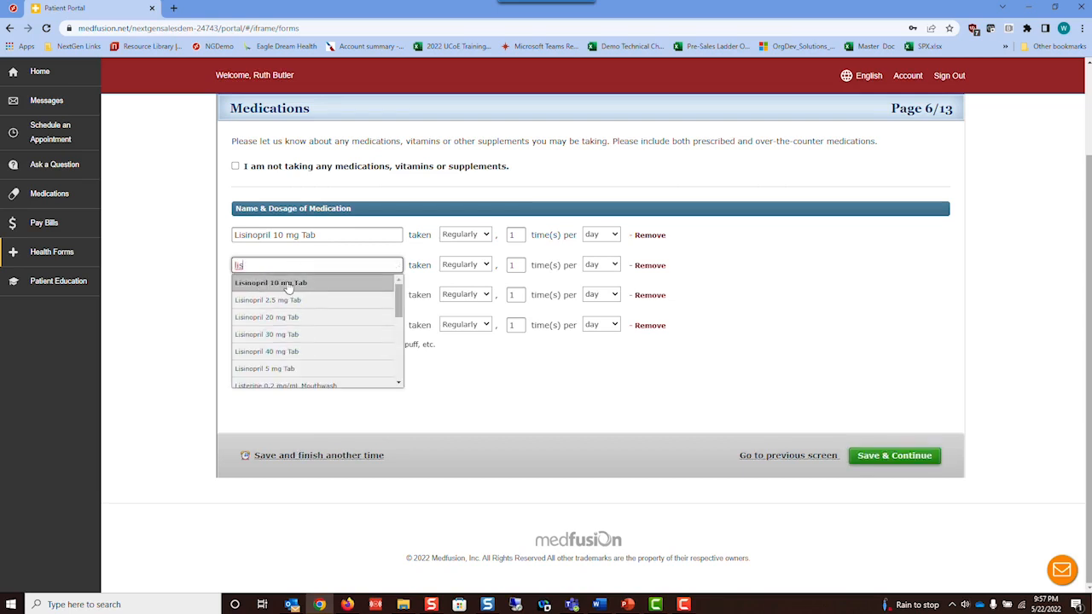
{"action": "mouse_move", "coordinate": [398, 299]}
{"action": "left_mouse_down"}
{"action": "mouse_move", "coordinate": [399, 325]}
{"action": "mouse_move", "coordinate": [393, 313]}
{"action": "left_mouse_up"}
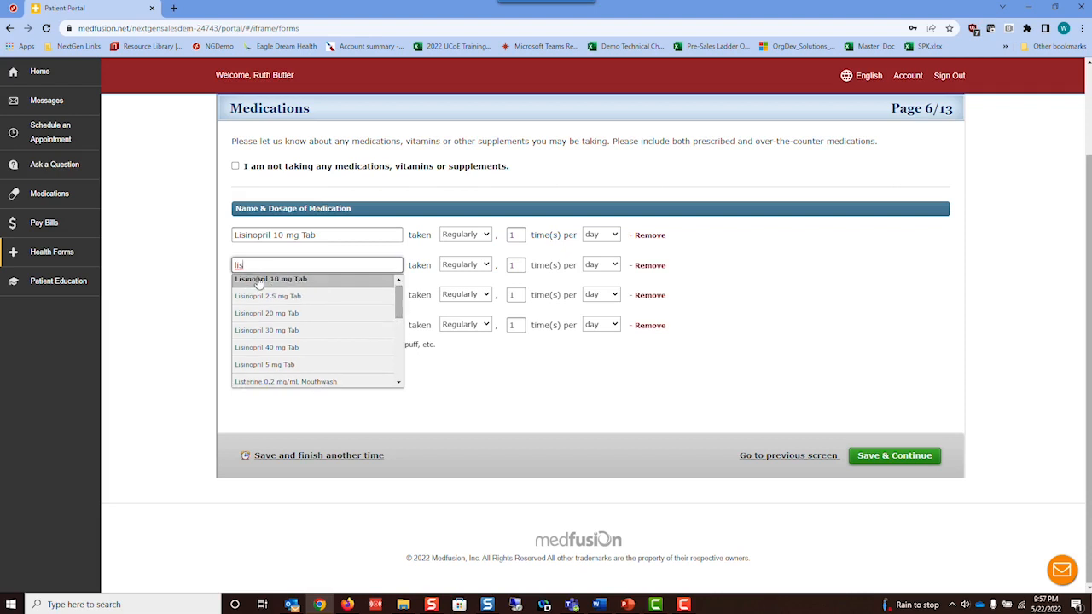
{"action": "key", "text": "BackSpace"}
{"action": "key", "text": "BackSpace"}
{"action": "key", "text": "BackSpace"}
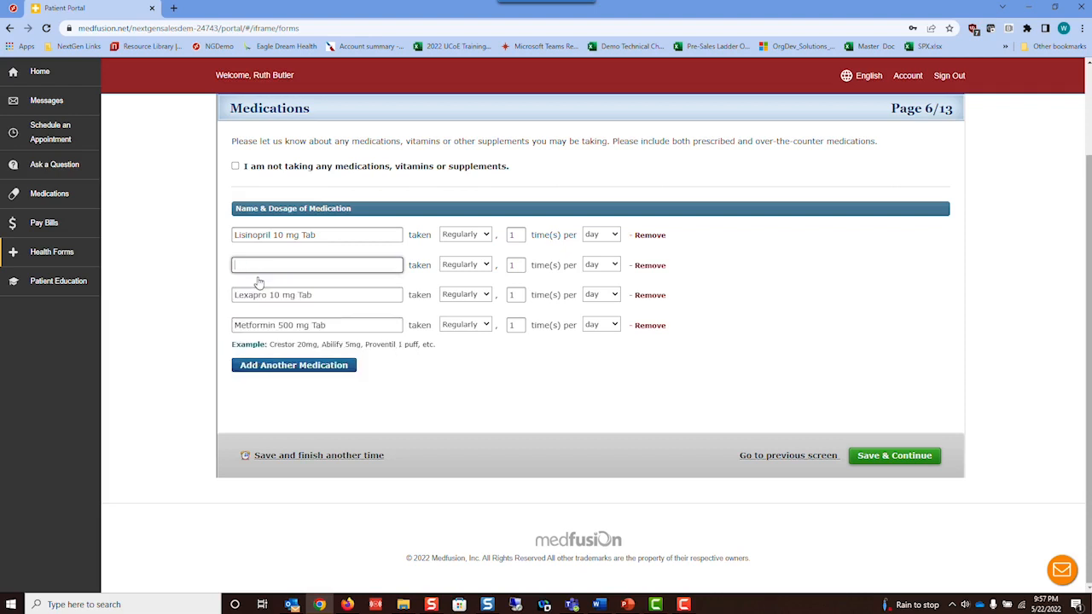
{"action": "type", "text": "metf"}
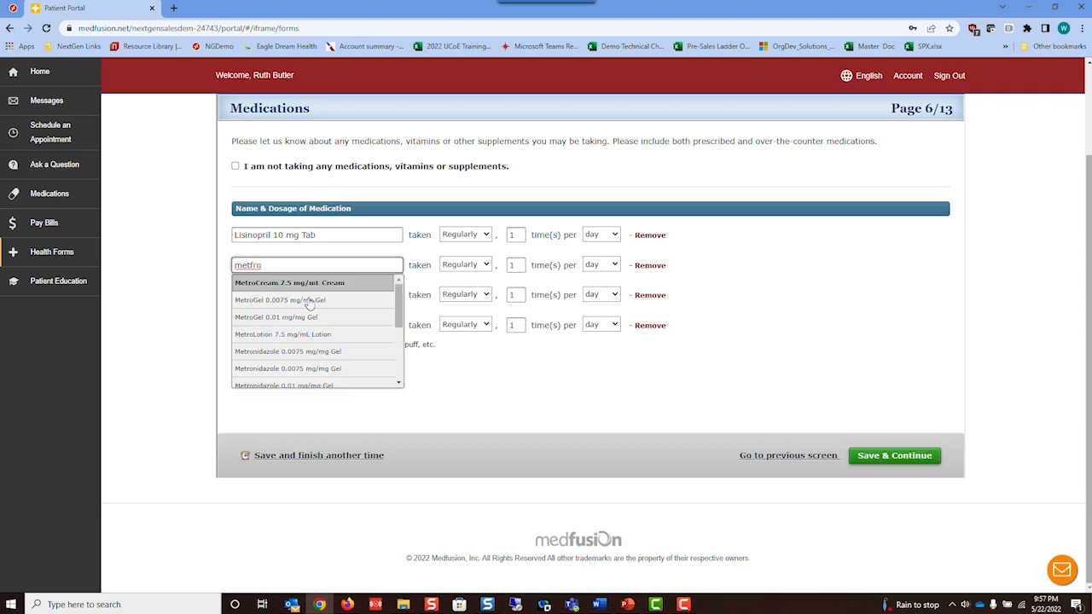
{"action": "key", "text": "BackSpace"}
{"action": "key", "text": "BackSpace"}
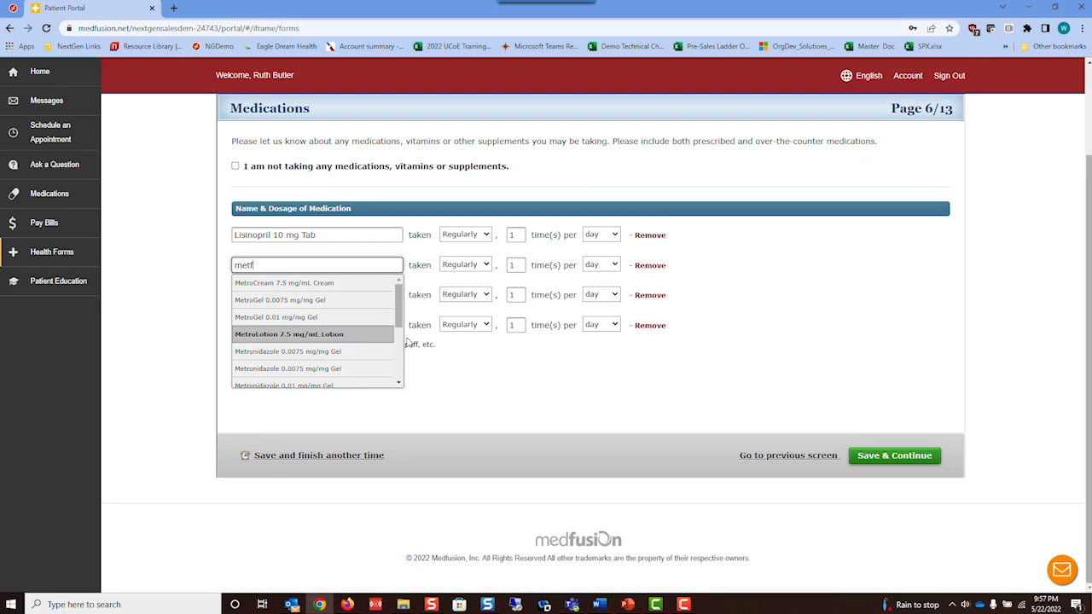
{"action": "type", "text": "orm"}
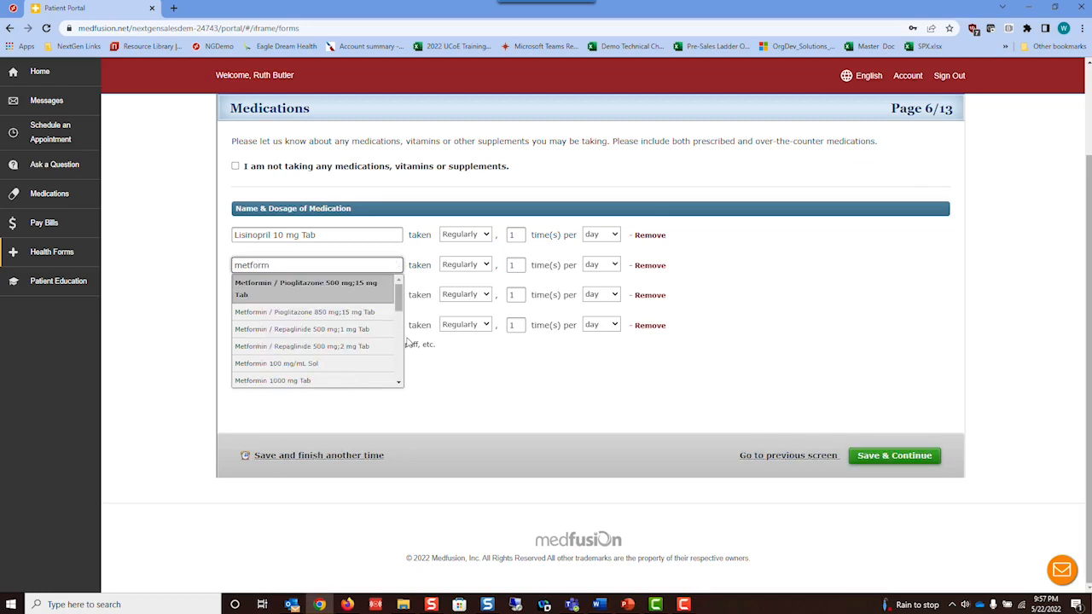
- Clear and remove the extra row, then submit Lisinopril, Lexapro and Metformin
{"action": "left_click", "coordinate": [483, 384]}
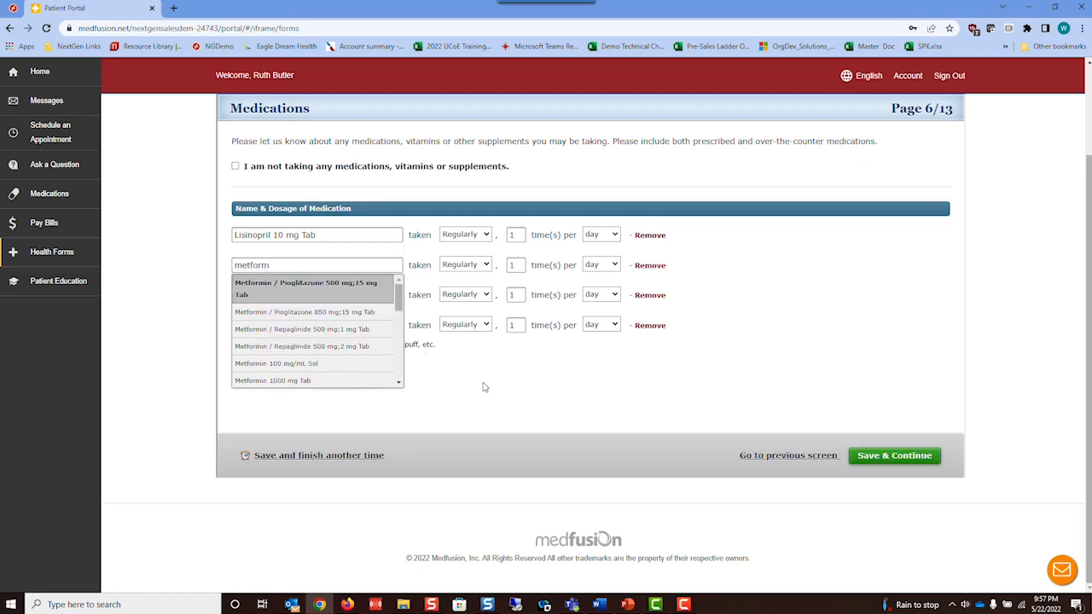
{"action": "left_click", "coordinate": [648, 266]}
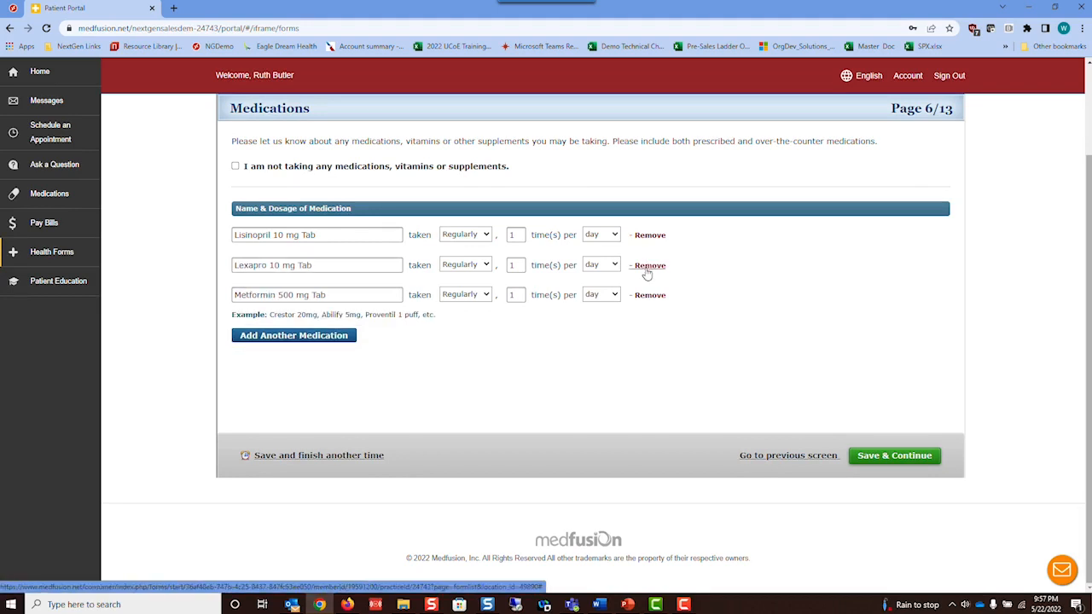
{"action": "left_click", "coordinate": [883, 455]}
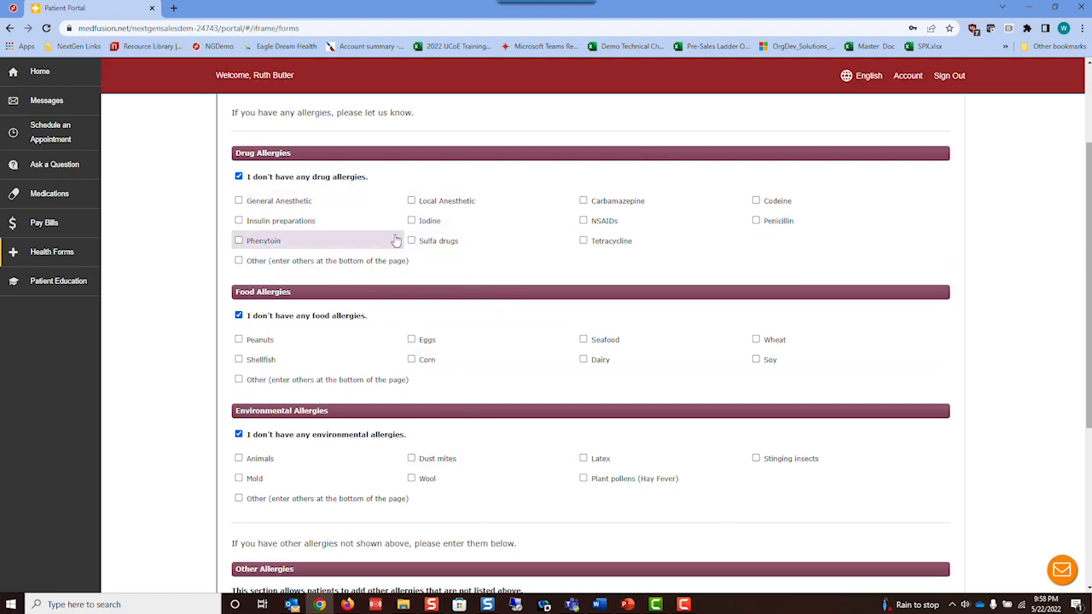
- Save the Allergies page with no drug, food or environmental allergies listed
{"action": "scroll", "coordinate": [597, 341], "scroll_direction": "down", "scroll_amount": 2}
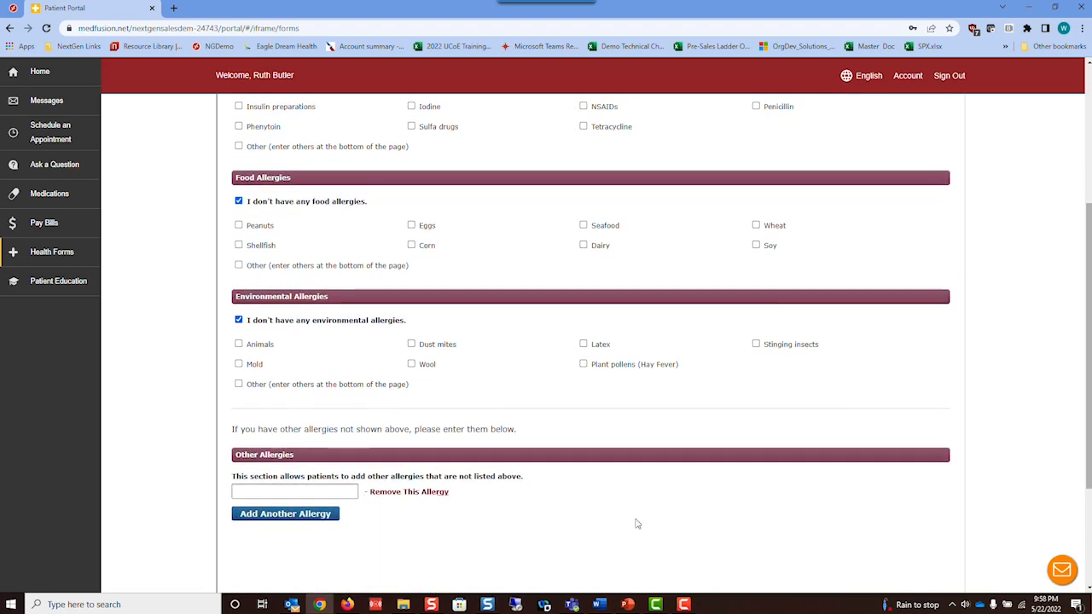
{"action": "scroll", "coordinate": [648, 521], "scroll_direction": "down", "scroll_amount": 2}
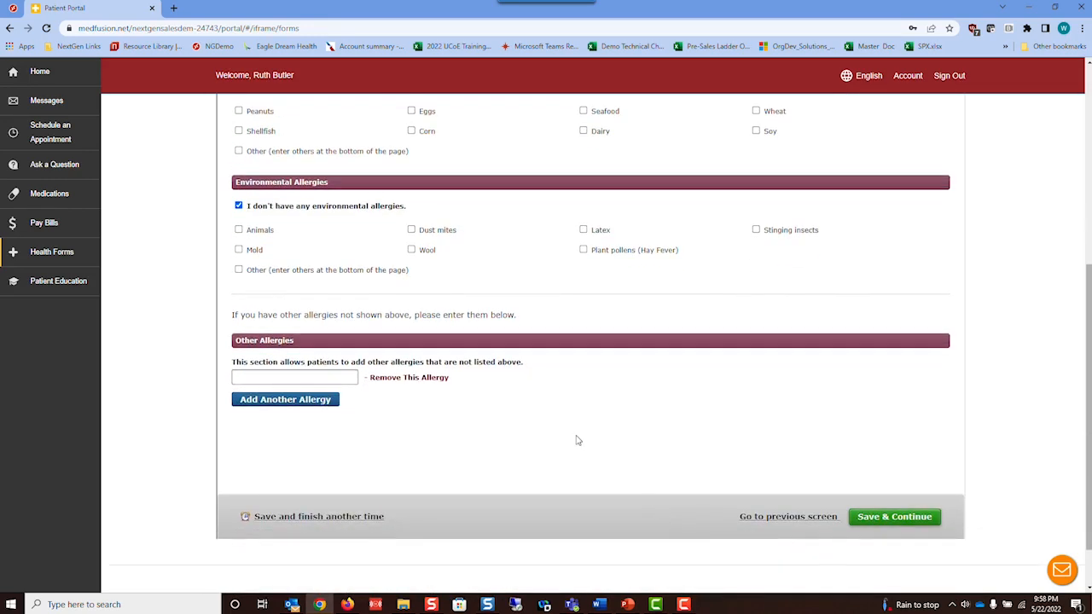
{"action": "left_click", "coordinate": [887, 518]}
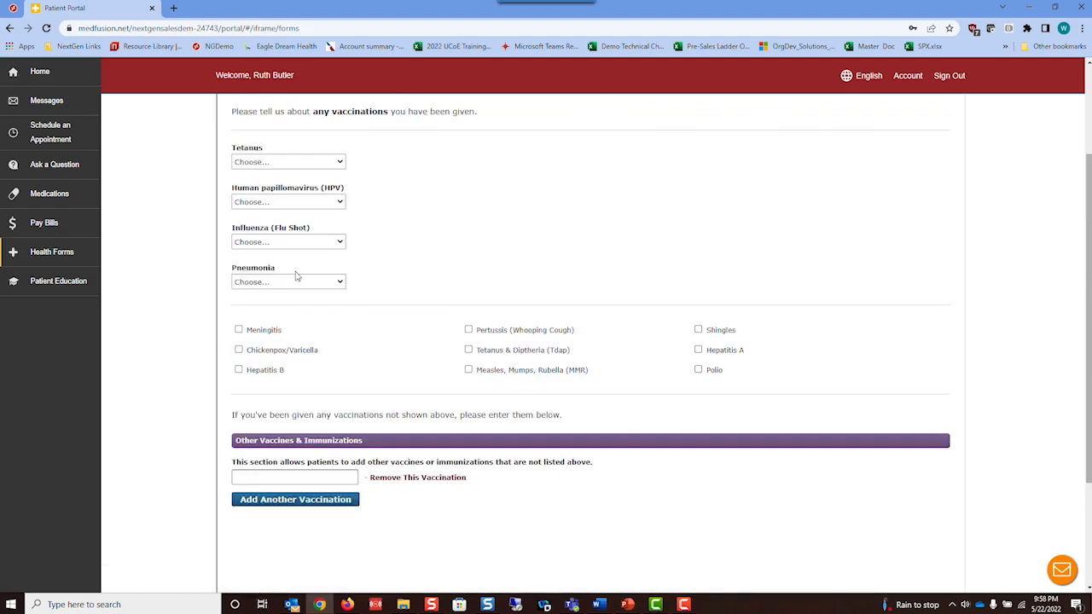
- Leave Tetanus and Other Vaccines empty, discarding a 'covid' entry, and save the vaccinations page
{"action": "left_click", "coordinate": [340, 163]}
{"action": "left_click", "coordinate": [340, 163]}
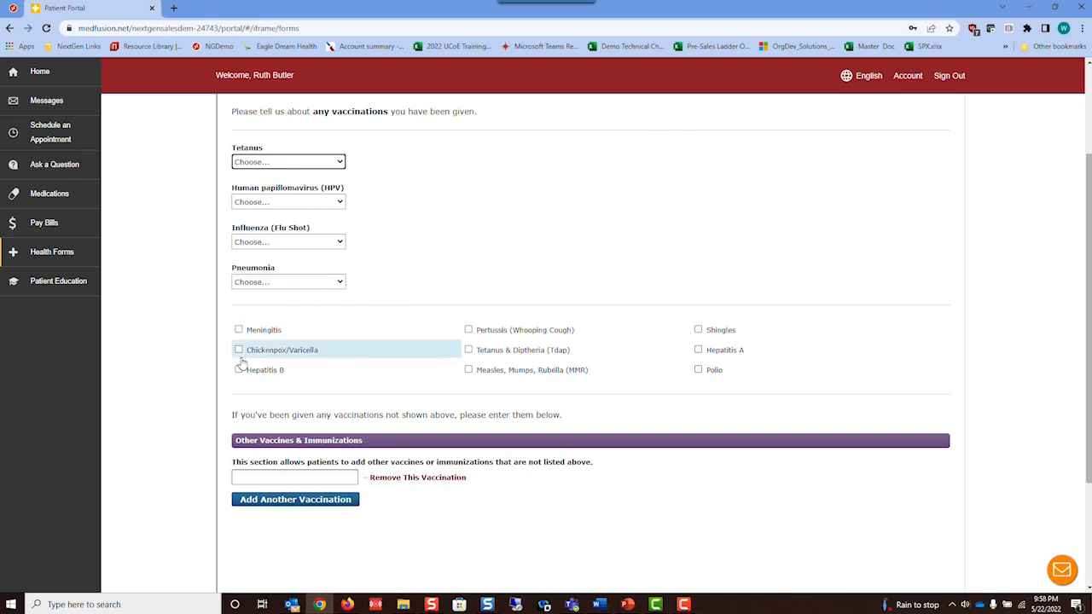
{"action": "left_click", "coordinate": [285, 477]}
{"action": "type", "text": "covi"}
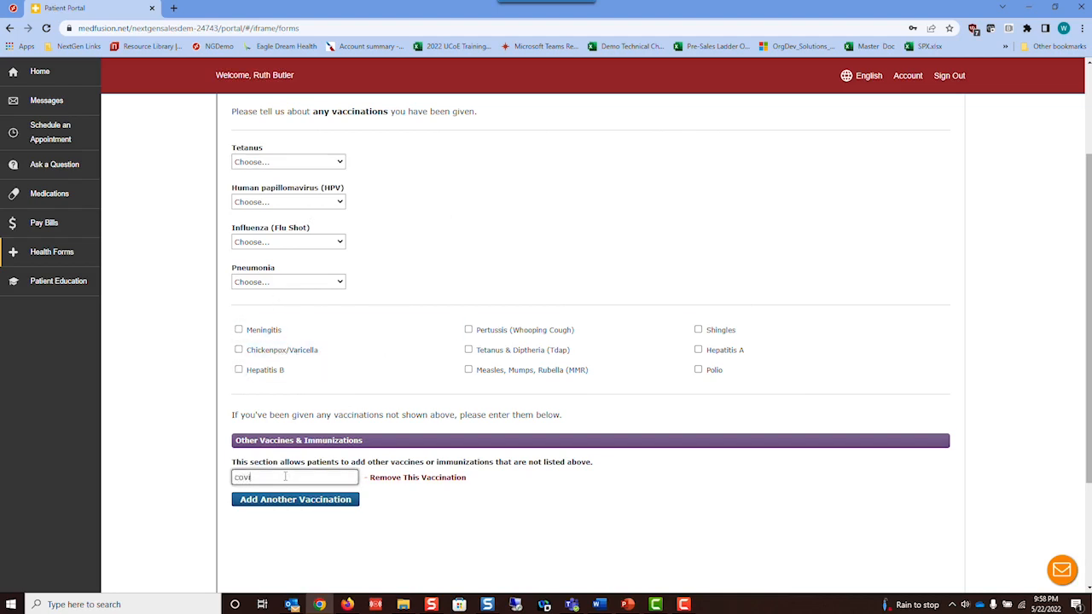
{"action": "type", "text": "d"}
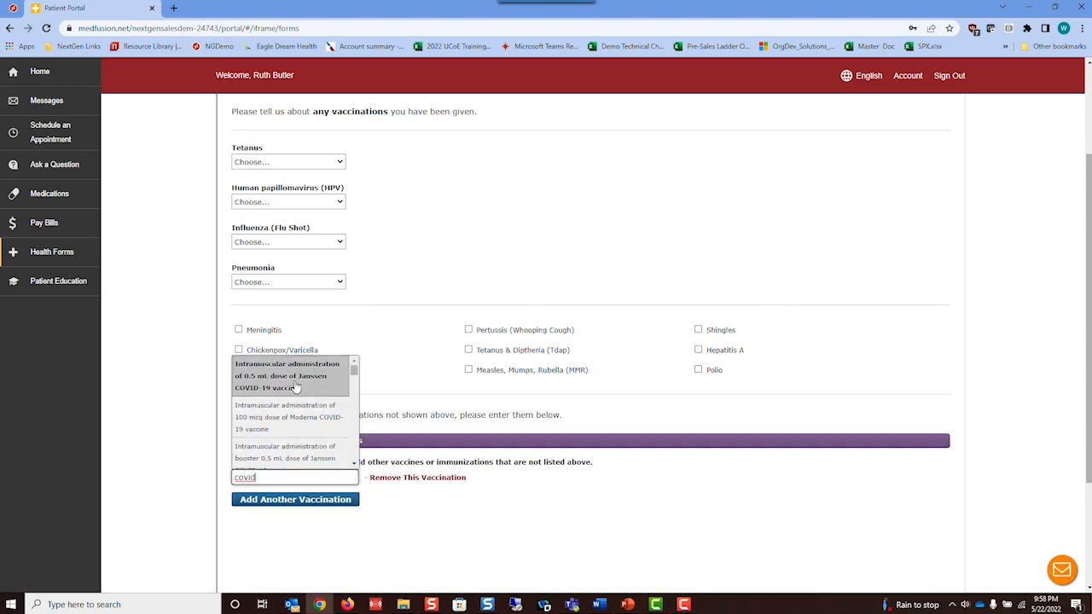
{"action": "left_click", "coordinate": [526, 513]}
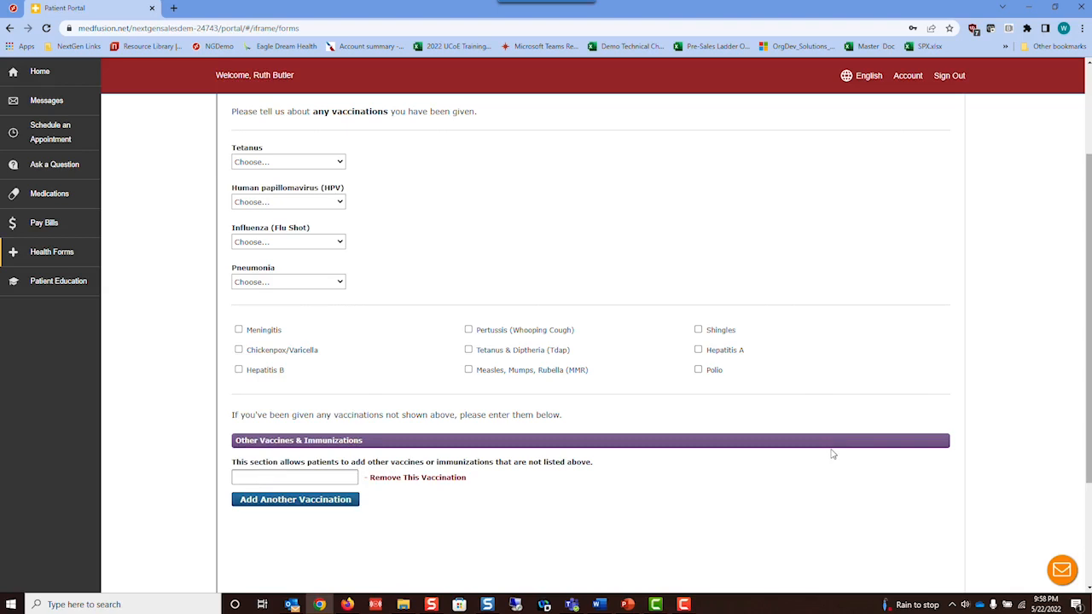
{"action": "scroll", "coordinate": [832, 455], "scroll_direction": "down", "scroll_amount": 2}
{"action": "left_click", "coordinate": [882, 506]}
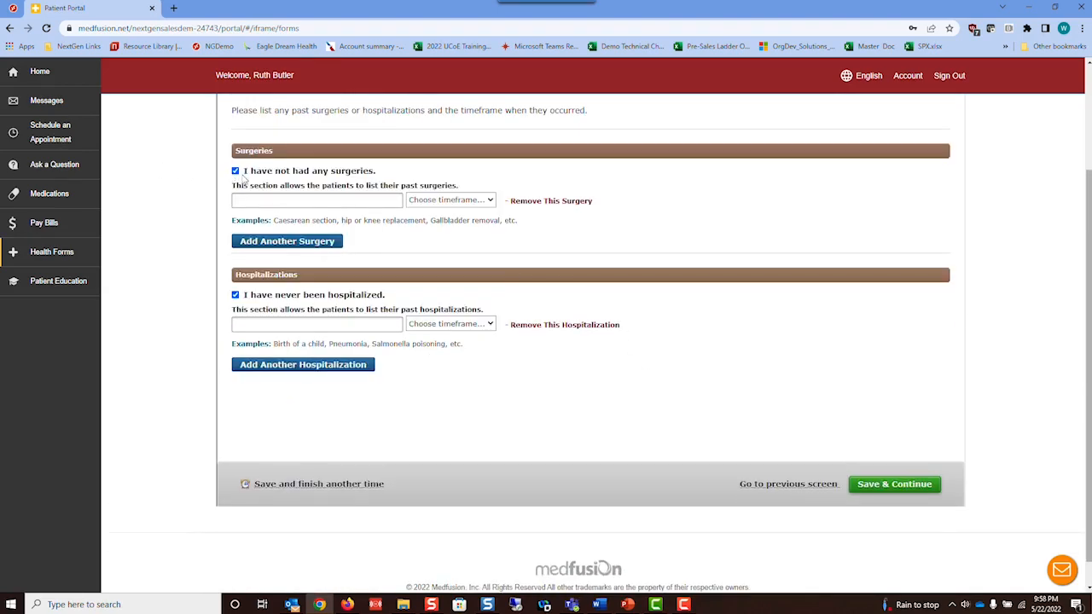
- Leave surgeries ('acl' discarded) and hospitalizations ('diab' dismissed) empty and save the page
{"action": "left_click", "coordinate": [313, 202]}
{"action": "type", "text": "acl"}
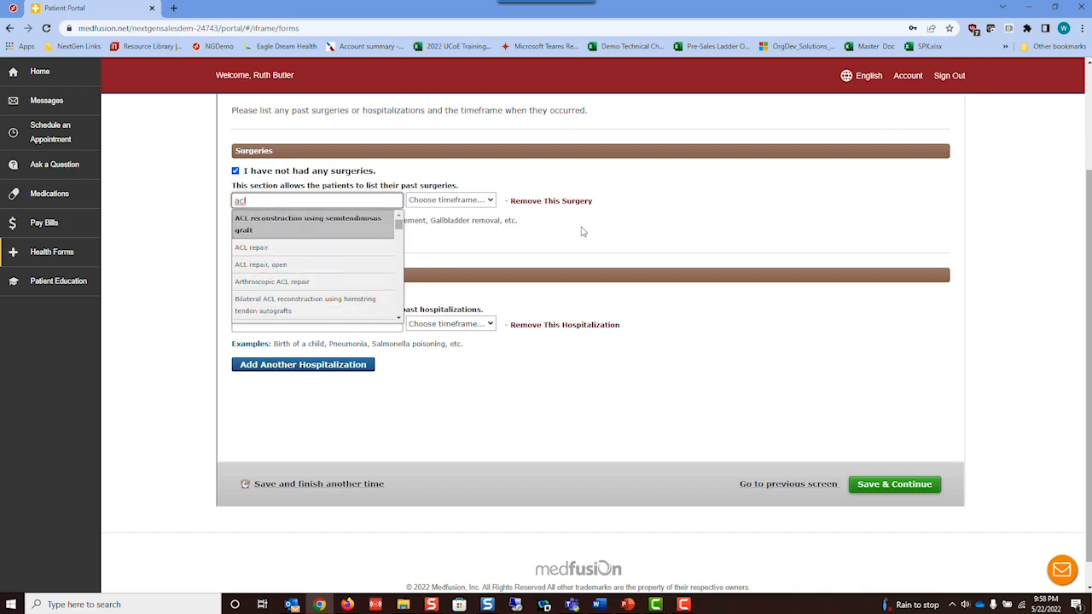
{"action": "key", "text": "BackSpace"}
{"action": "key", "text": "BackSpace"}
{"action": "key", "text": "BackSpace"}
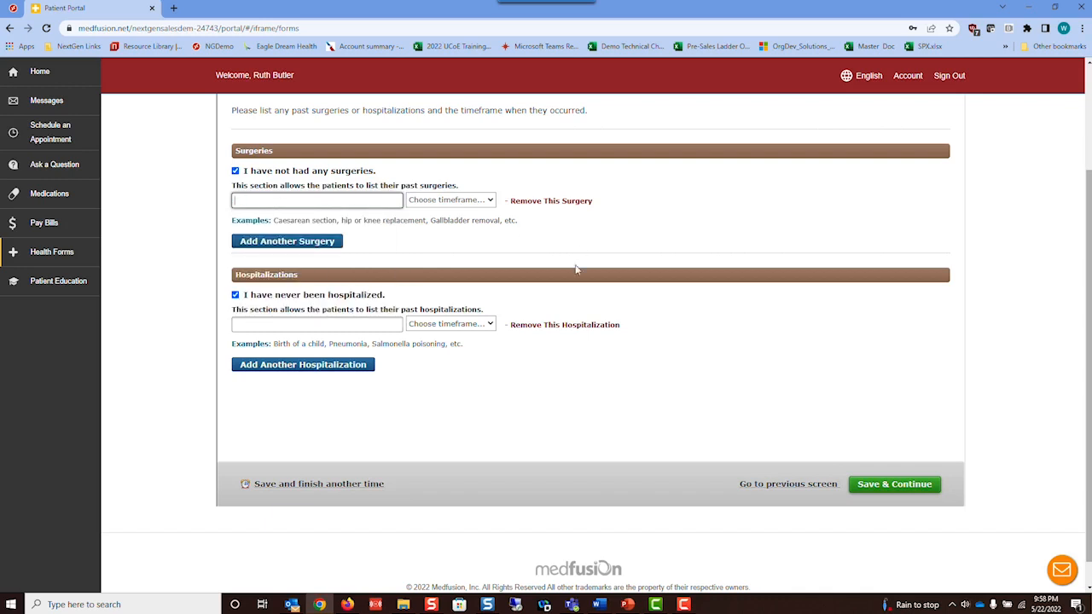
{"action": "left_click", "coordinate": [255, 326]}
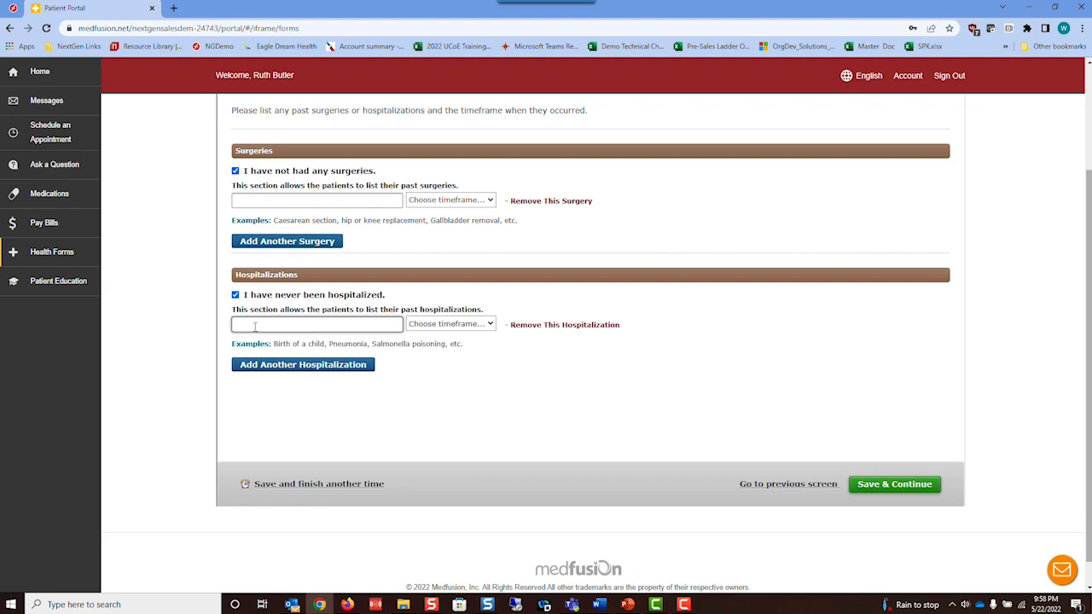
{"action": "type", "text": "diab"}
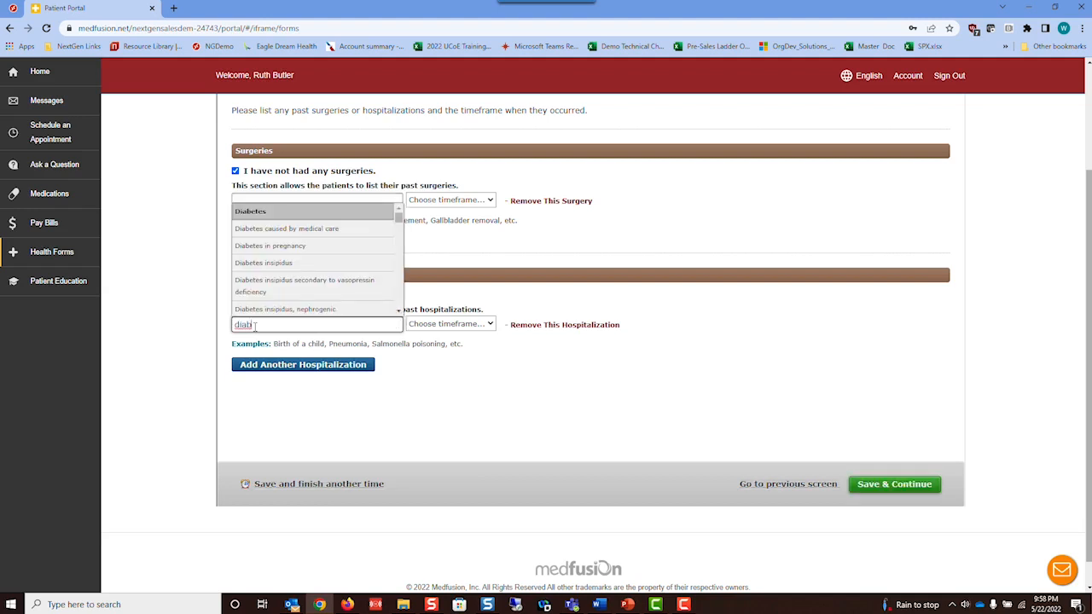
{"action": "left_click", "coordinate": [566, 407]}
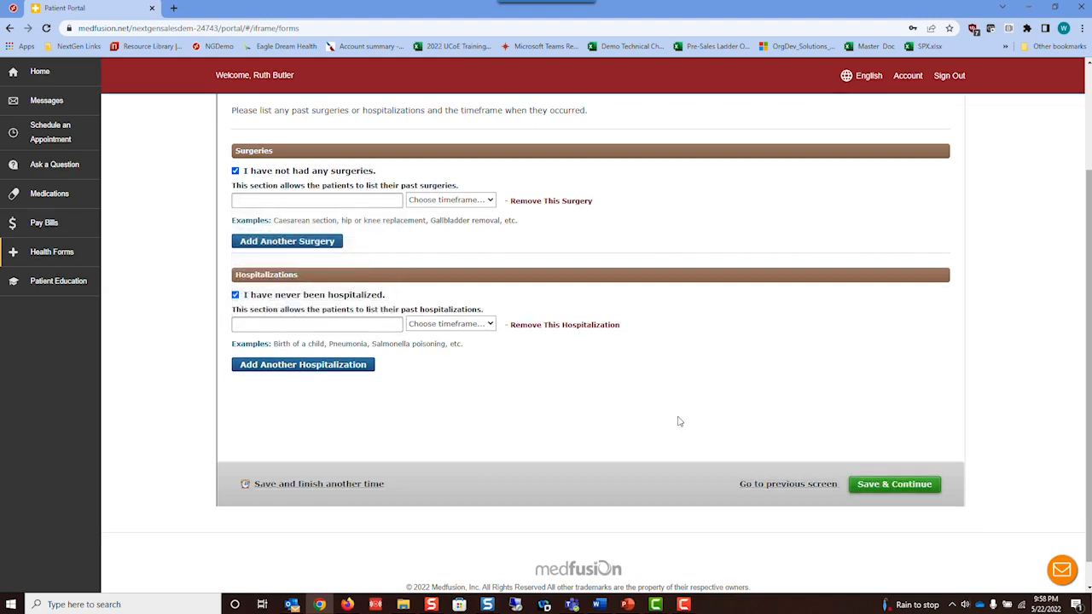
{"action": "left_click", "coordinate": [888, 484]}
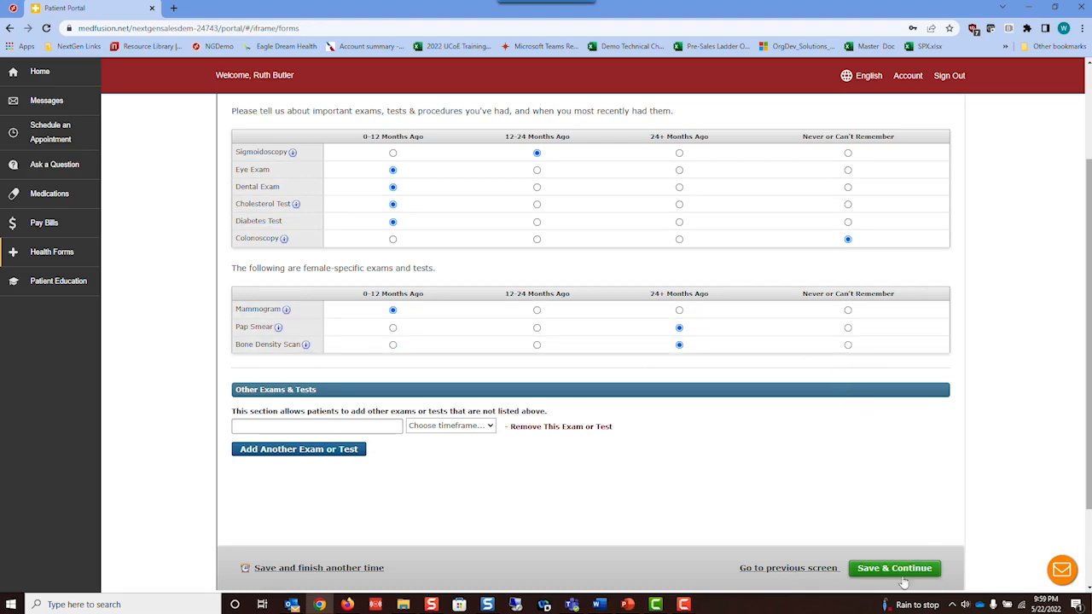
- Save the exams and tests answers and review the past illnesses checklist down to Other Illnesses
{"action": "left_click", "coordinate": [875, 573]}
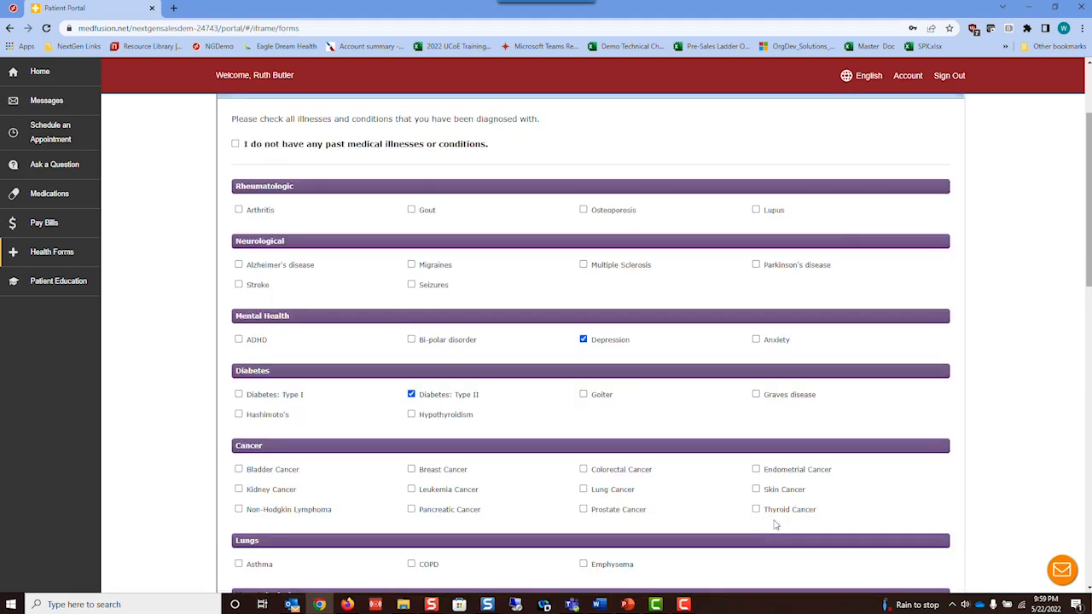
{"action": "scroll", "coordinate": [1061, 206], "scroll_direction": "down", "scroll_amount": 1}
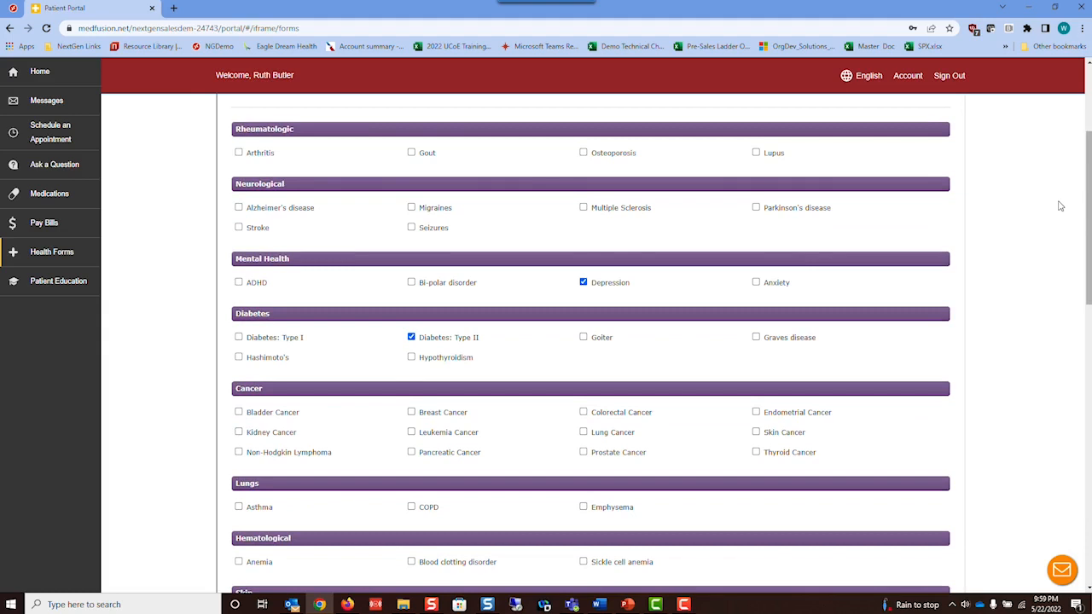
{"action": "scroll", "coordinate": [1060, 206], "scroll_direction": "up", "scroll_amount": 1}
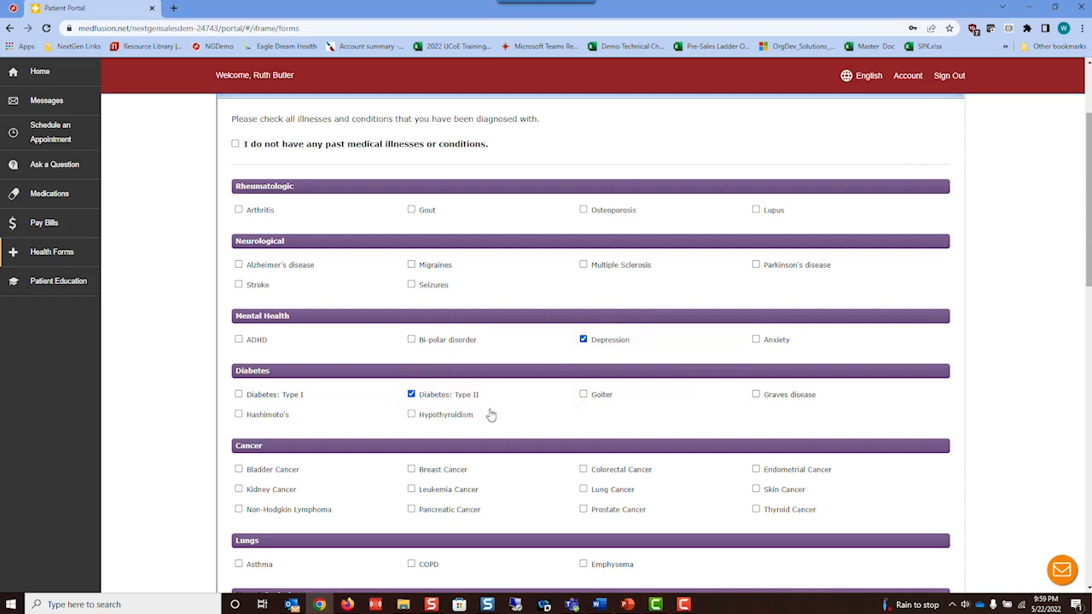
{"action": "scroll", "coordinate": [1049, 239], "scroll_direction": "down", "scroll_amount": 1}
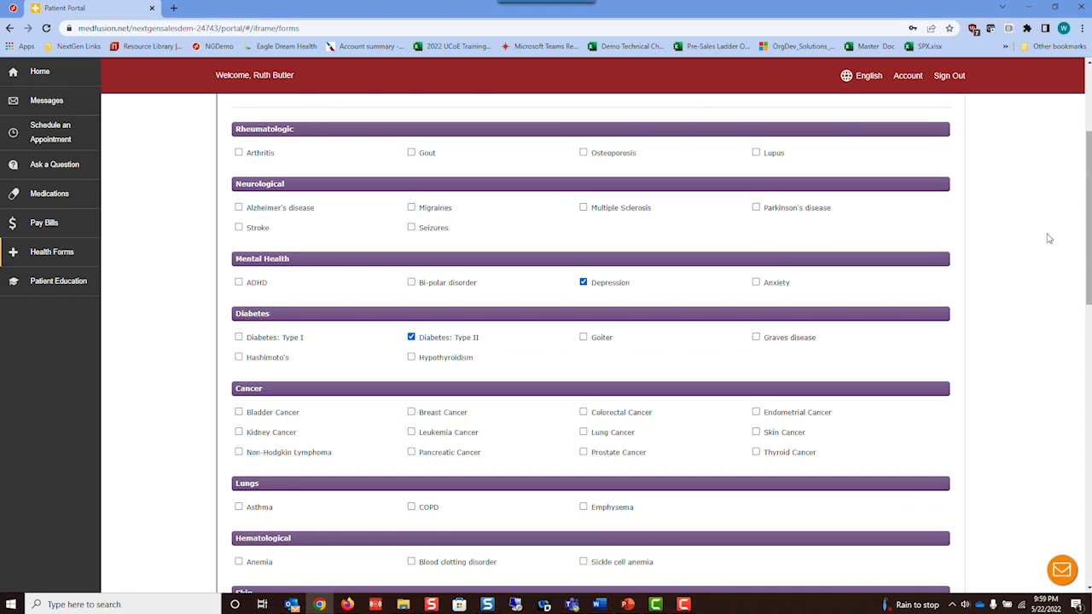
{"action": "scroll", "coordinate": [1049, 239], "scroll_direction": "down", "scroll_amount": 3}
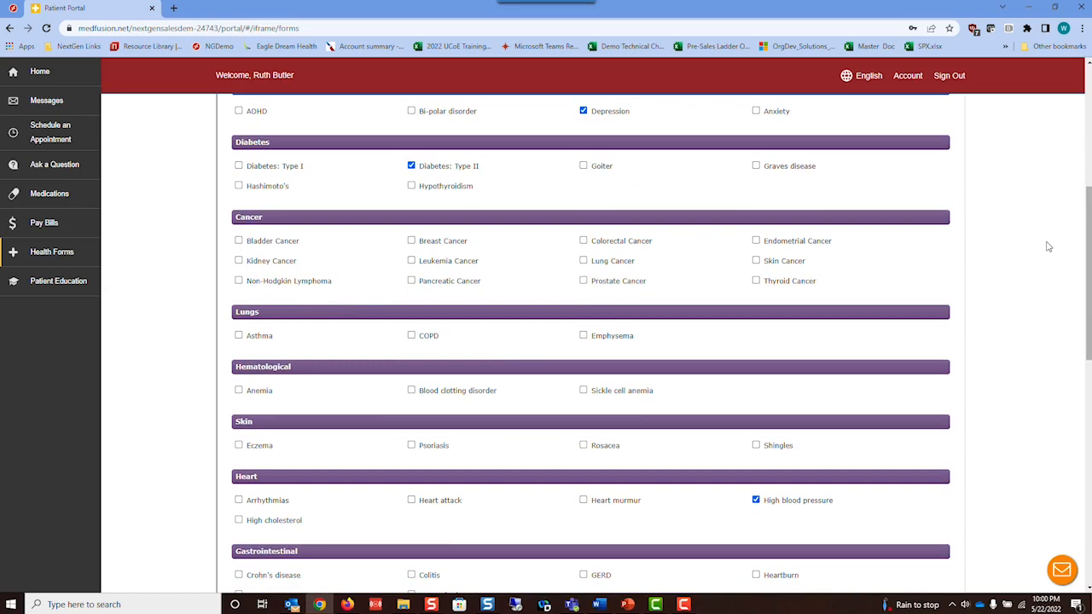
{"action": "scroll", "coordinate": [1017, 306], "scroll_direction": "down", "scroll_amount": 1}
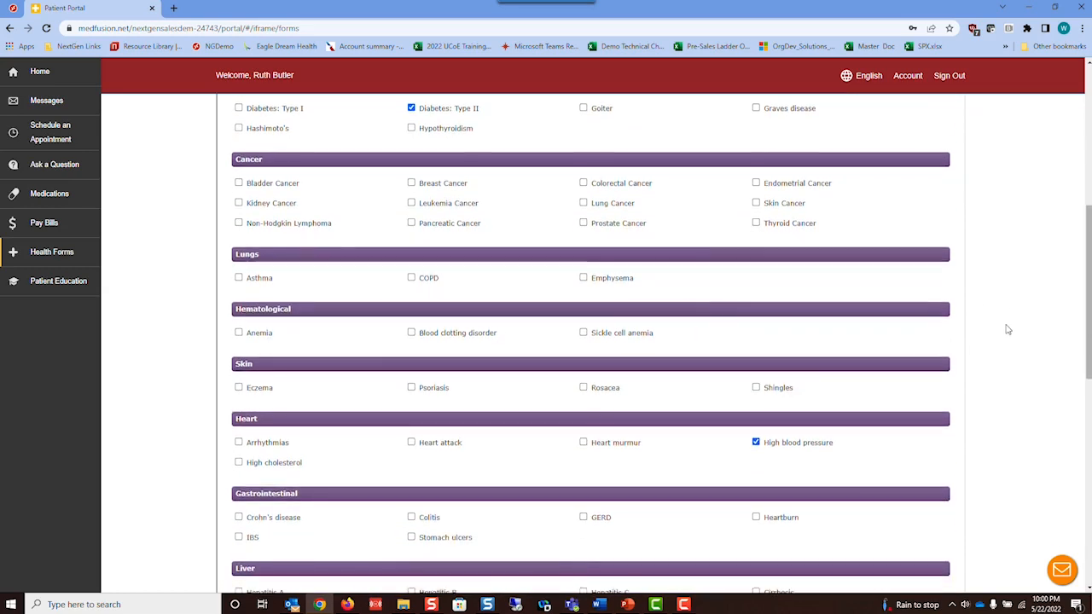
{"action": "scroll", "coordinate": [812, 419], "scroll_direction": "down", "scroll_amount": 6}
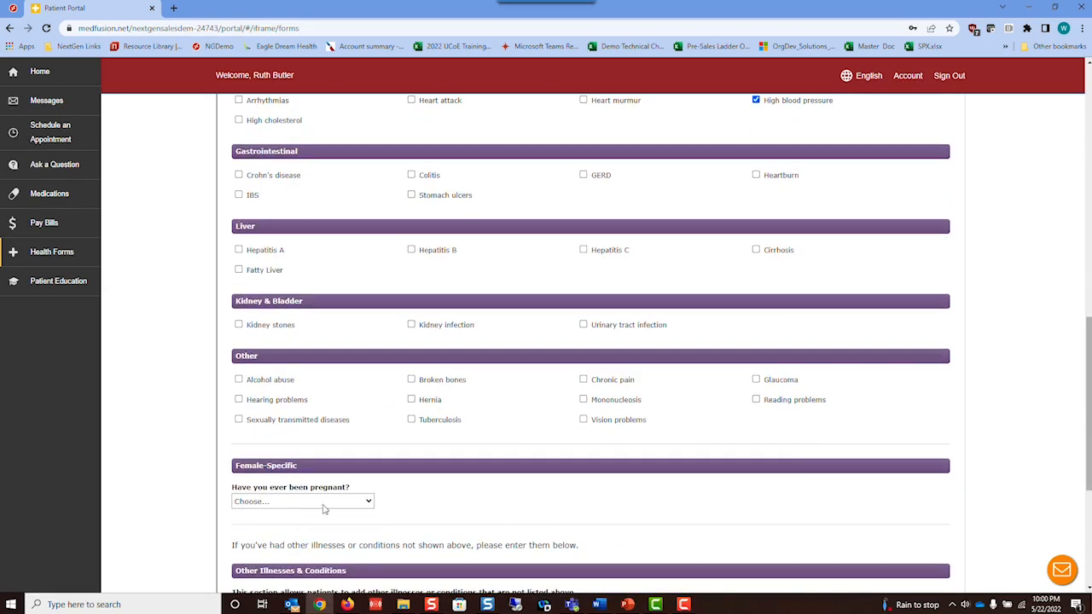
{"action": "scroll", "coordinate": [453, 501], "scroll_direction": "down", "scroll_amount": 2}
- Save past illnesses, then mark the family history unknown so everything shows No History, and save
{"action": "scroll", "coordinate": [770, 476], "scroll_direction": "down", "scroll_amount": 2}
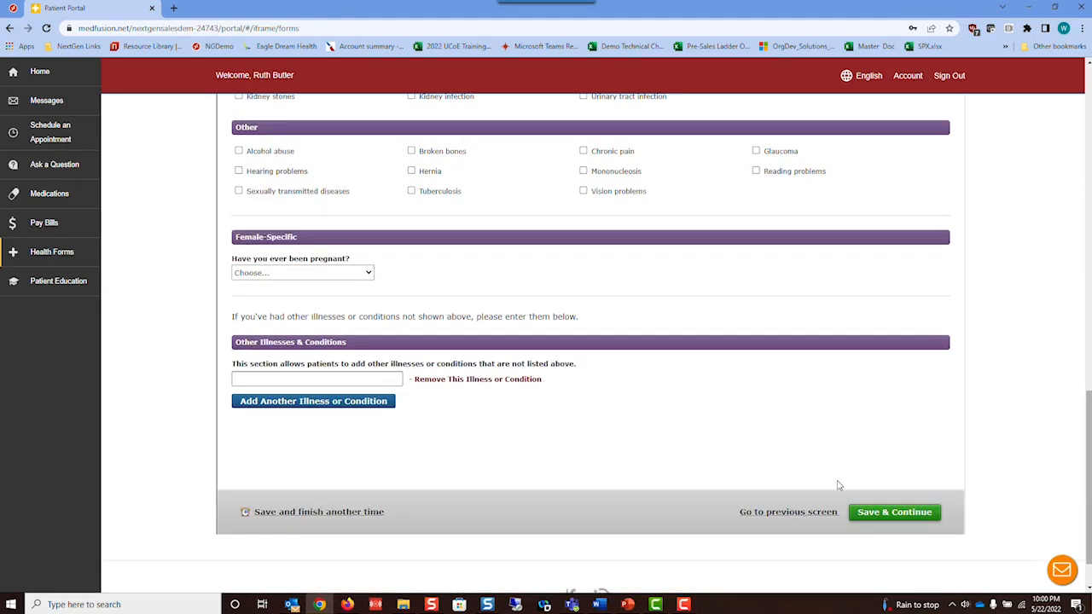
{"action": "left_click", "coordinate": [890, 514]}
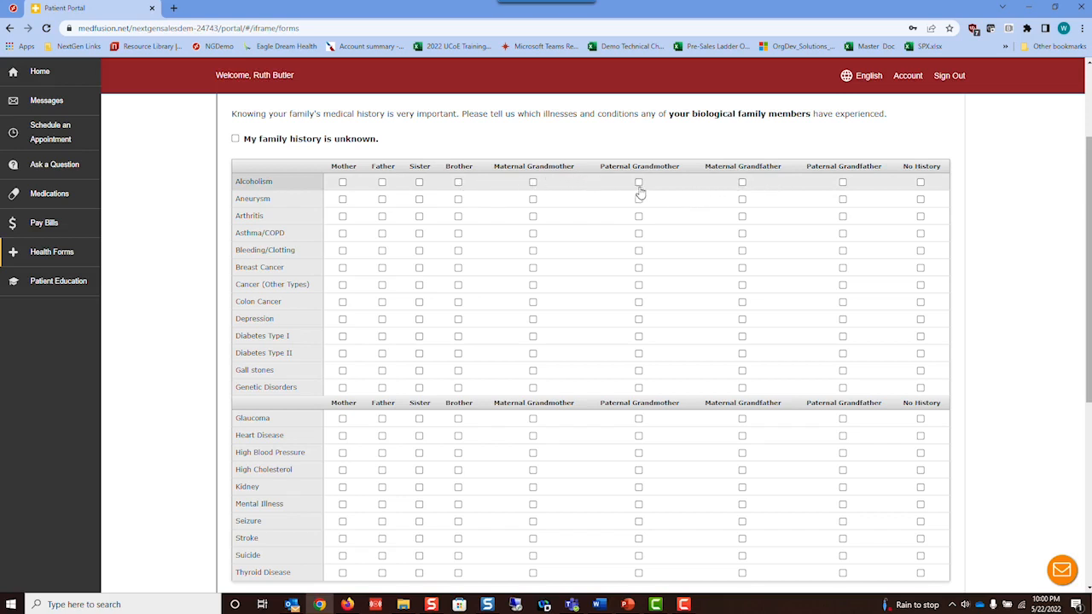
{"action": "left_click", "coordinate": [235, 141]}
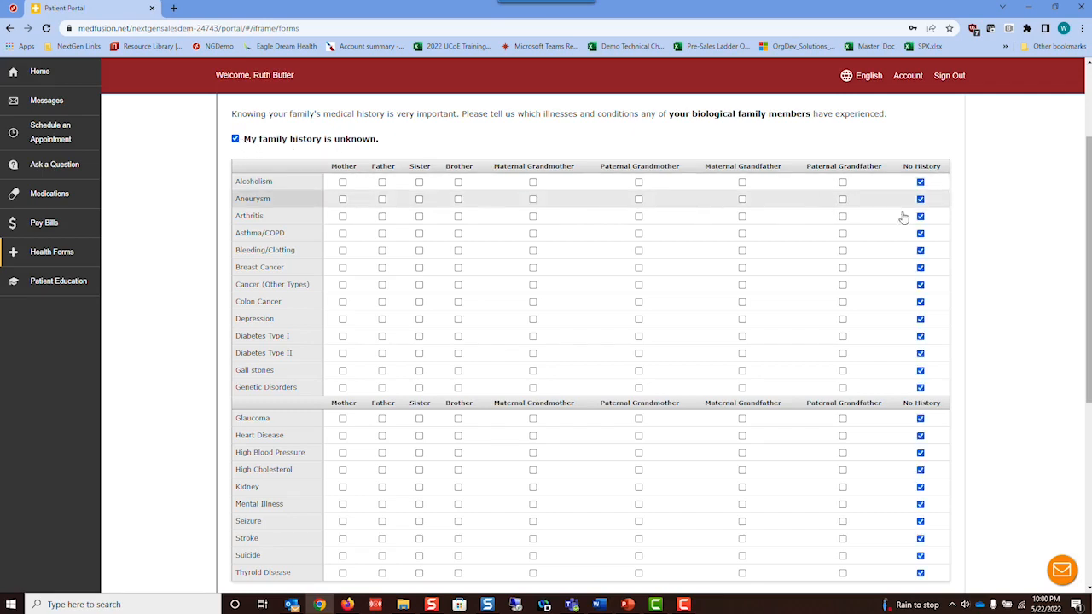
{"action": "scroll", "coordinate": [1022, 261], "scroll_direction": "down", "scroll_amount": 2}
{"action": "scroll", "coordinate": [1024, 264], "scroll_direction": "up", "scroll_amount": 2}
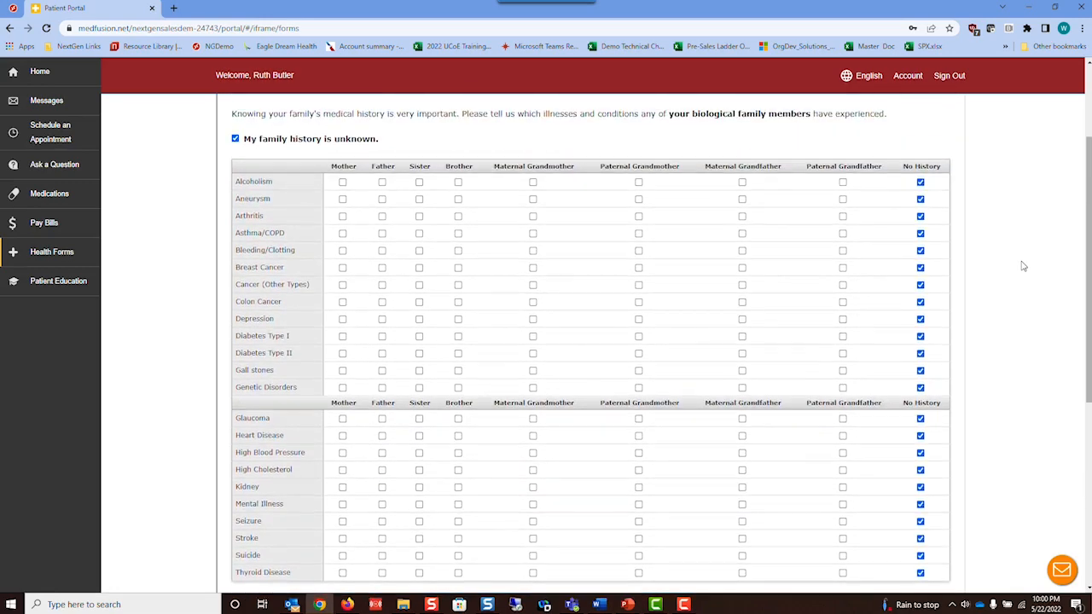
{"action": "scroll", "coordinate": [1024, 266], "scroll_direction": "down", "scroll_amount": 1}
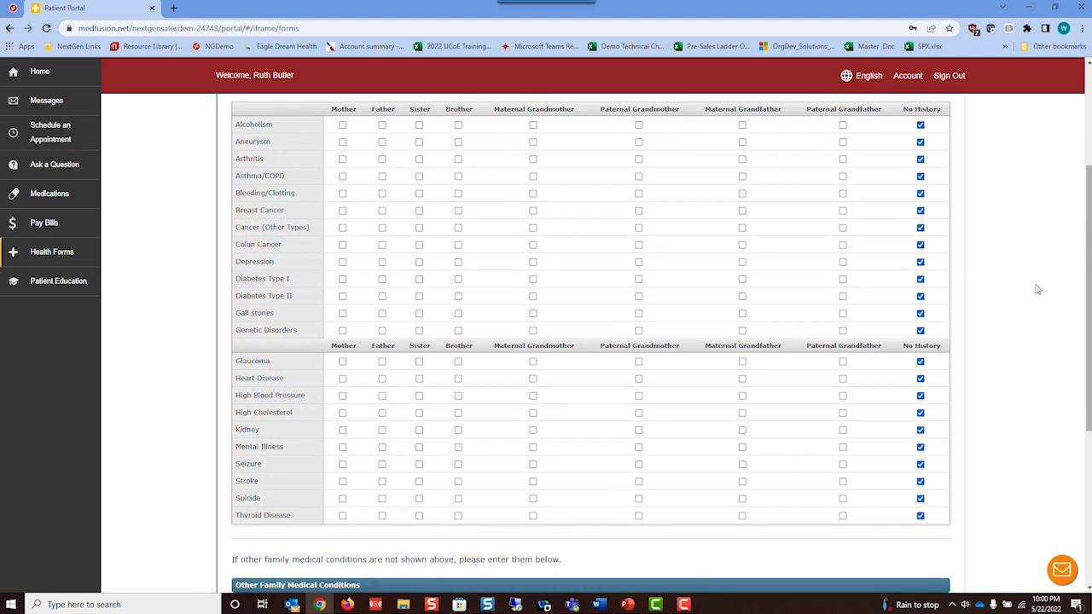
{"action": "scroll", "coordinate": [1036, 286], "scroll_direction": "down", "scroll_amount": 2}
{"action": "scroll", "coordinate": [1041, 299], "scroll_direction": "down", "scroll_amount": 4}
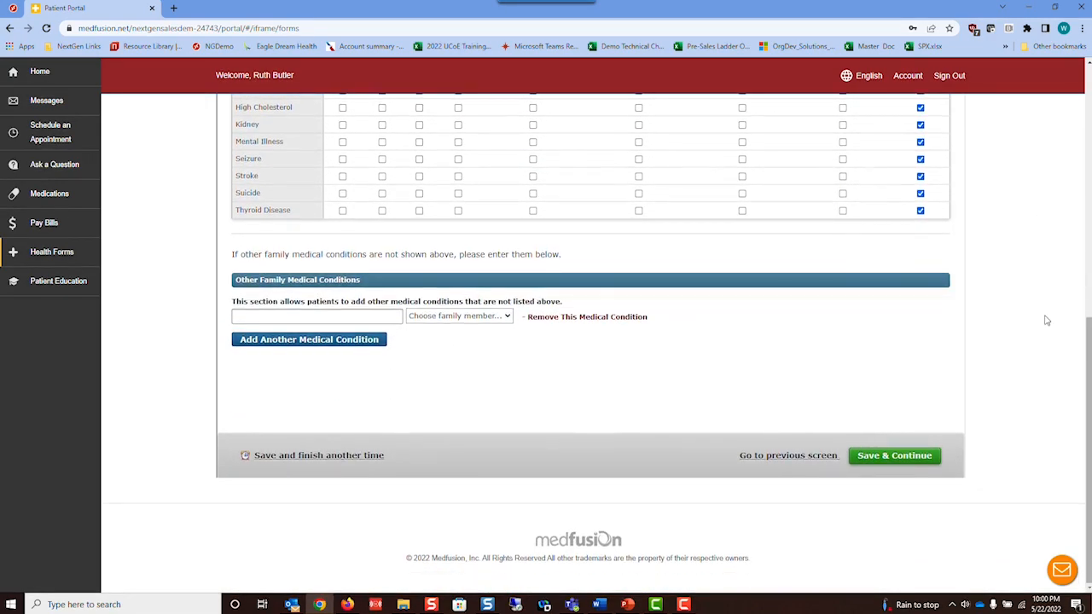
{"action": "left_click", "coordinate": [876, 452]}
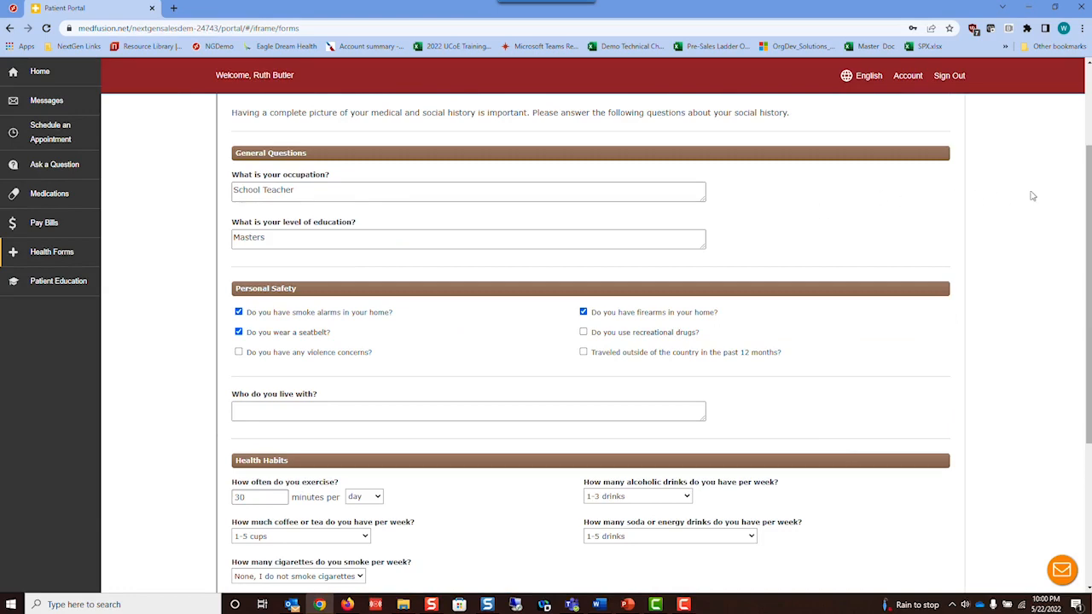
- Save the social history, submit the registration and health history form, and close the confirmation
{"action": "scroll", "coordinate": [1038, 196], "scroll_direction": "down", "scroll_amount": 1}
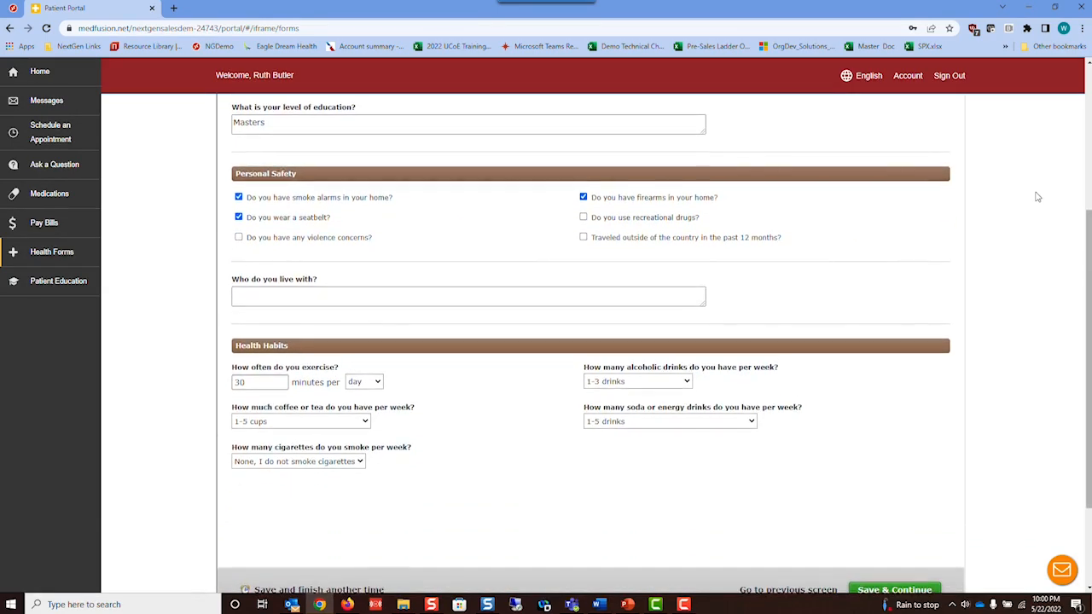
{"action": "scroll", "coordinate": [1036, 196], "scroll_direction": "down", "scroll_amount": 1}
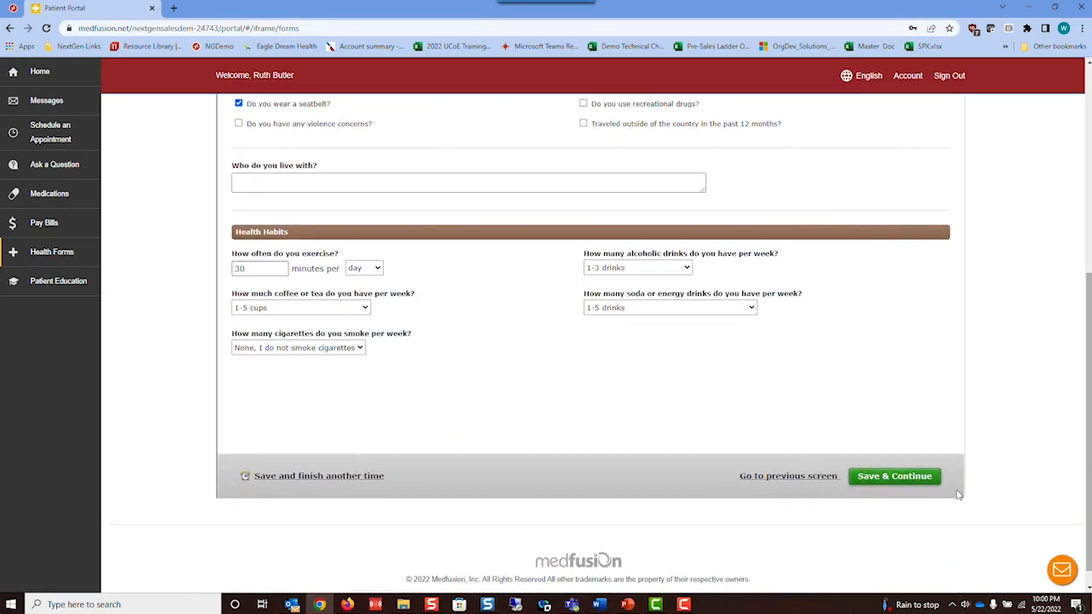
{"action": "left_click", "coordinate": [865, 478]}
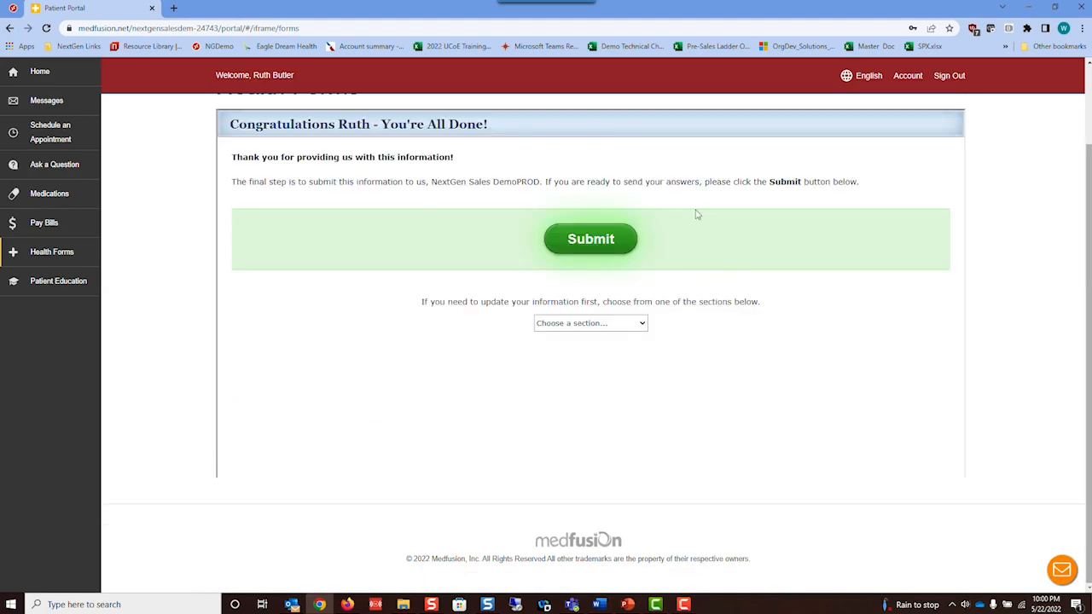
{"action": "left_click", "coordinate": [602, 242]}
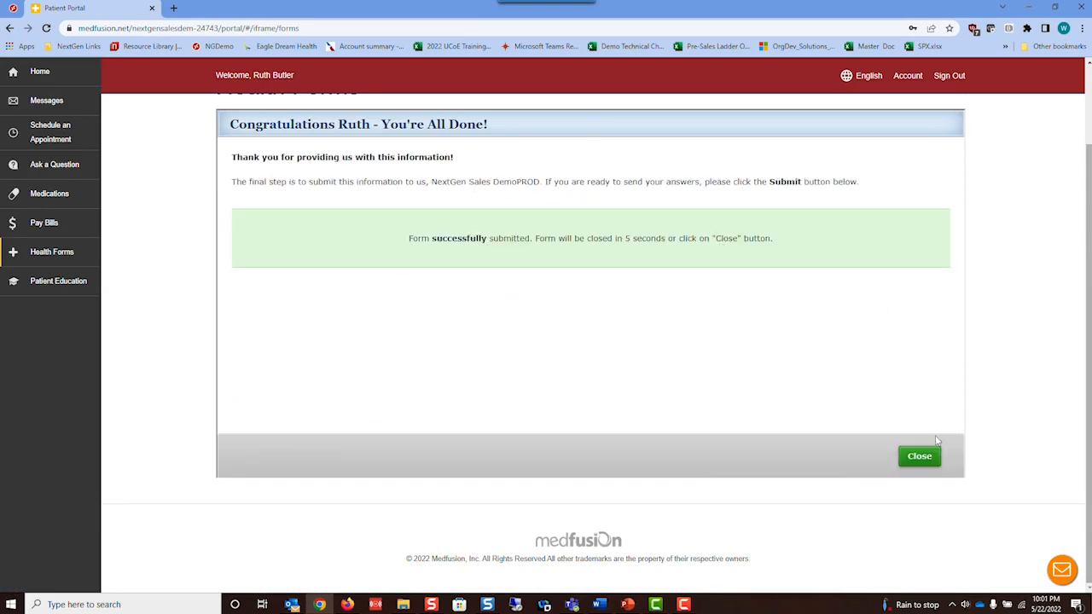
{"action": "left_click", "coordinate": [922, 458]}
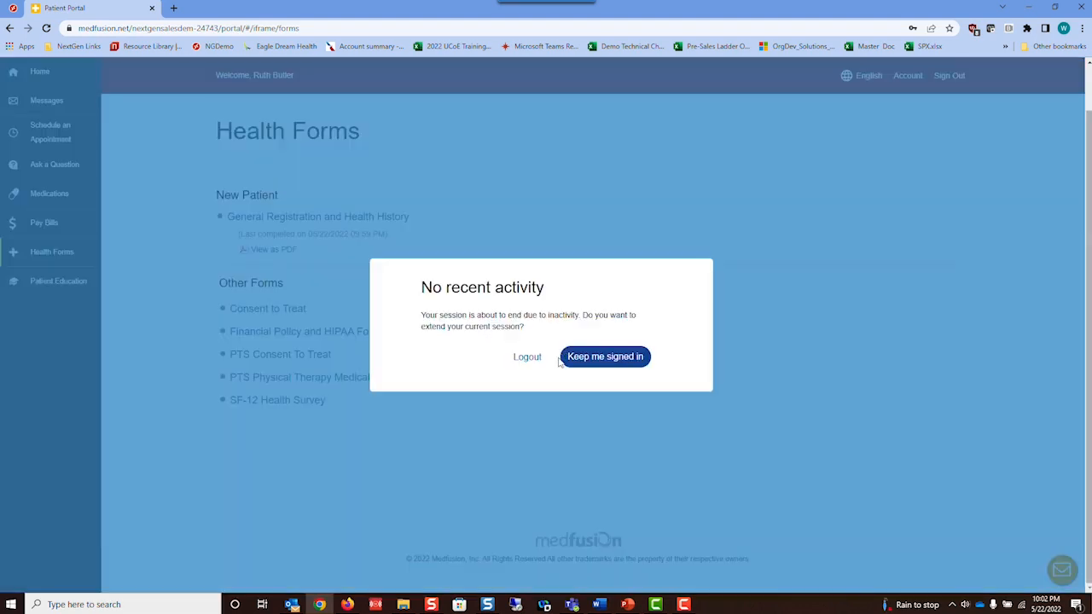
- Choose Keep me signed in on the 'No recent activity' warning
{"action": "left_click", "coordinate": [595, 357]}
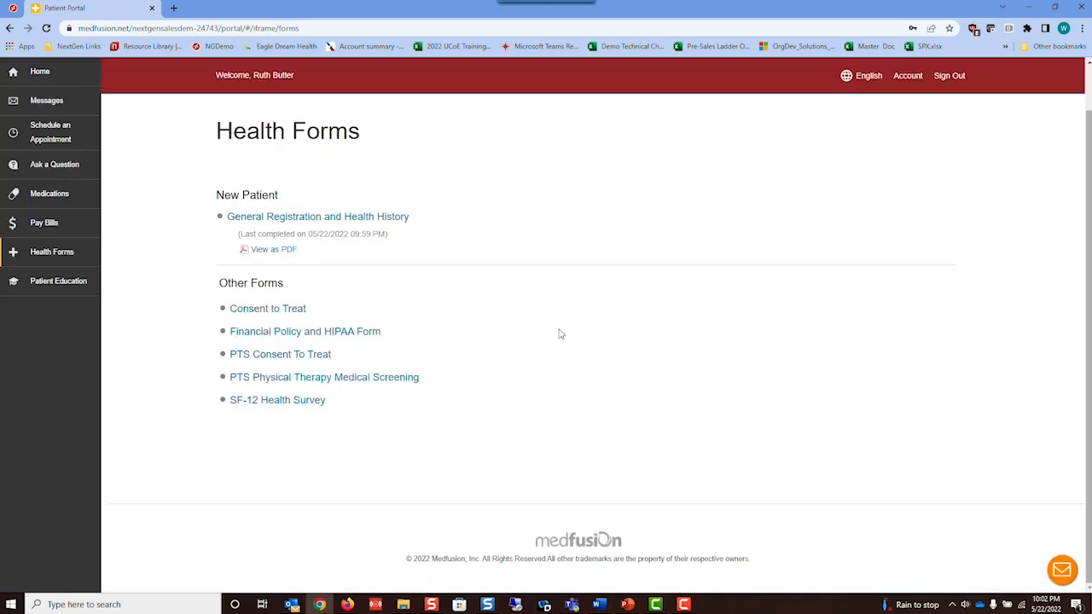
- Start the Financial Policy and HIPAA Form with Self as the filler and advance to page two
{"action": "left_click", "coordinate": [244, 334]}
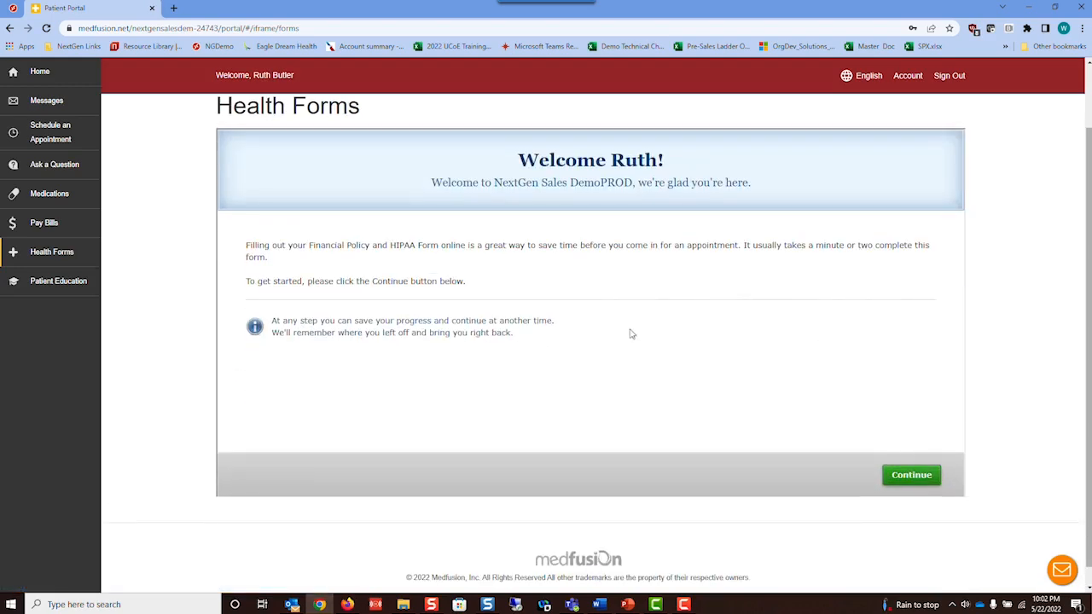
{"action": "left_click", "coordinate": [911, 478]}
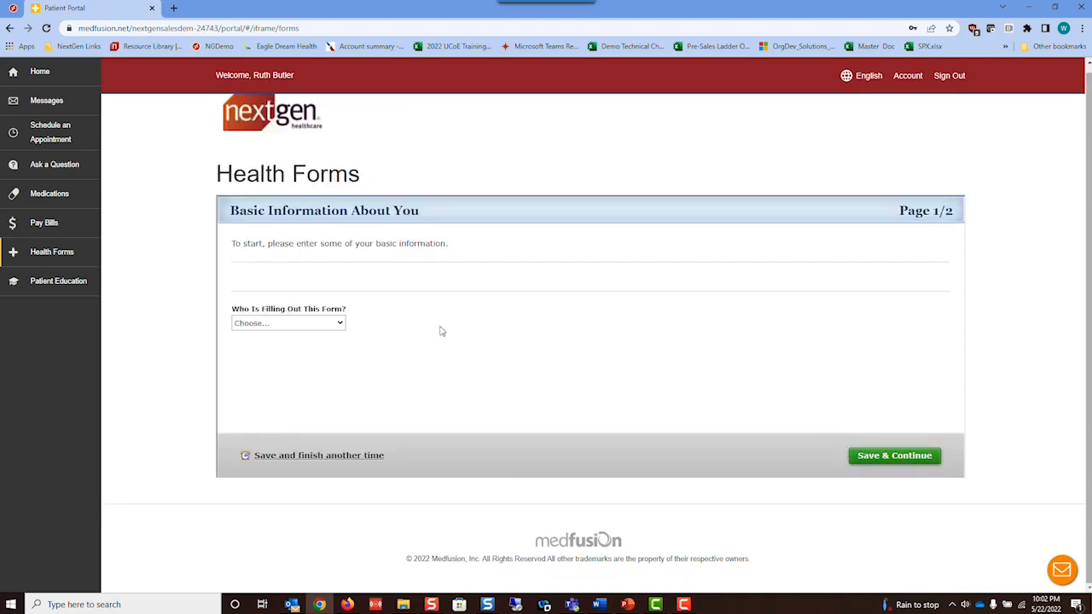
{"action": "left_click", "coordinate": [314, 322]}
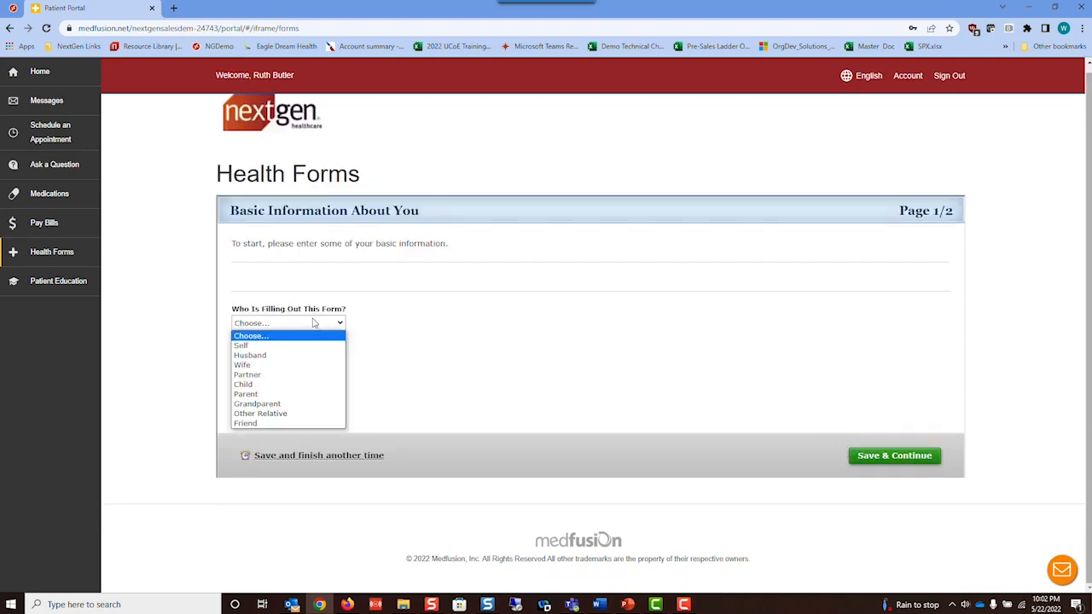
{"action": "left_click", "coordinate": [256, 346]}
{"action": "left_click", "coordinate": [898, 461]}
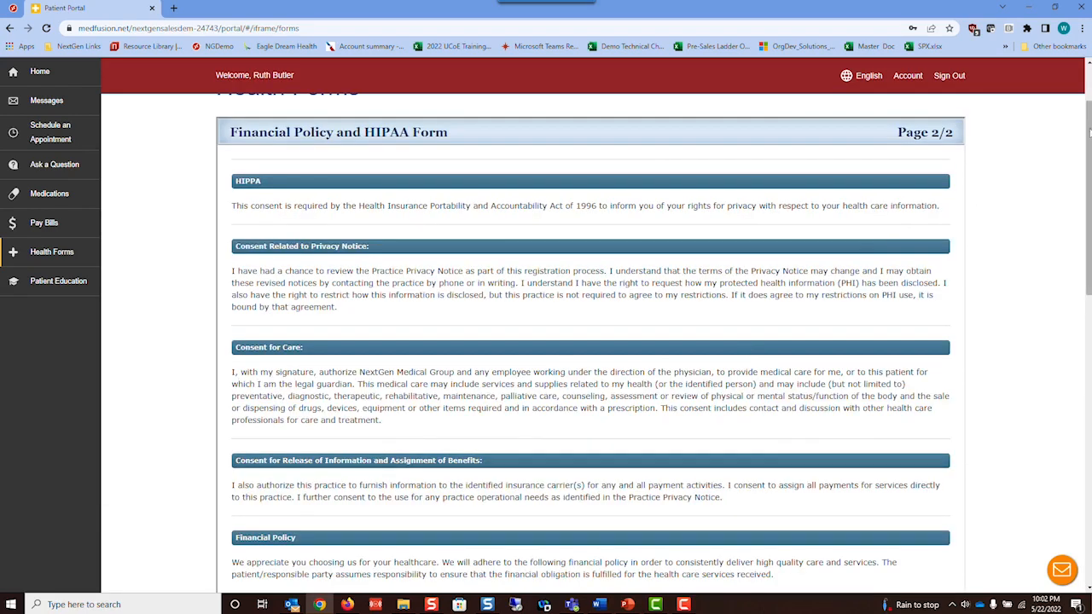
- Enter the patient's full name, correctly capitalised, in the Type Patient Name consent field
{"action": "left_click_drag", "start_coordinate": [1088, 141], "coordinate": [1089, 248]}
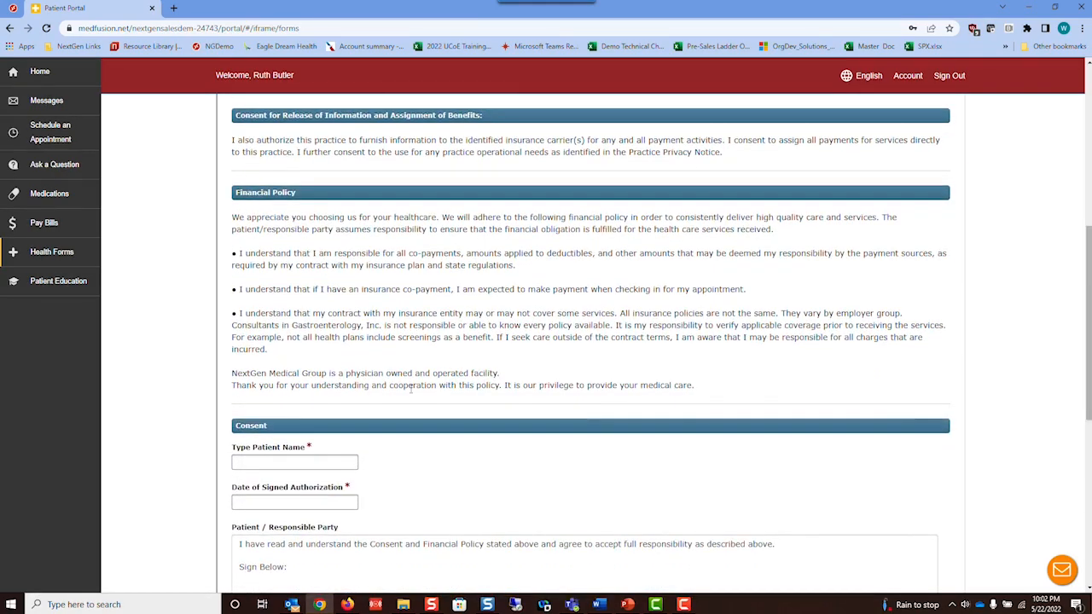
{"action": "left_click", "coordinate": [280, 464]}
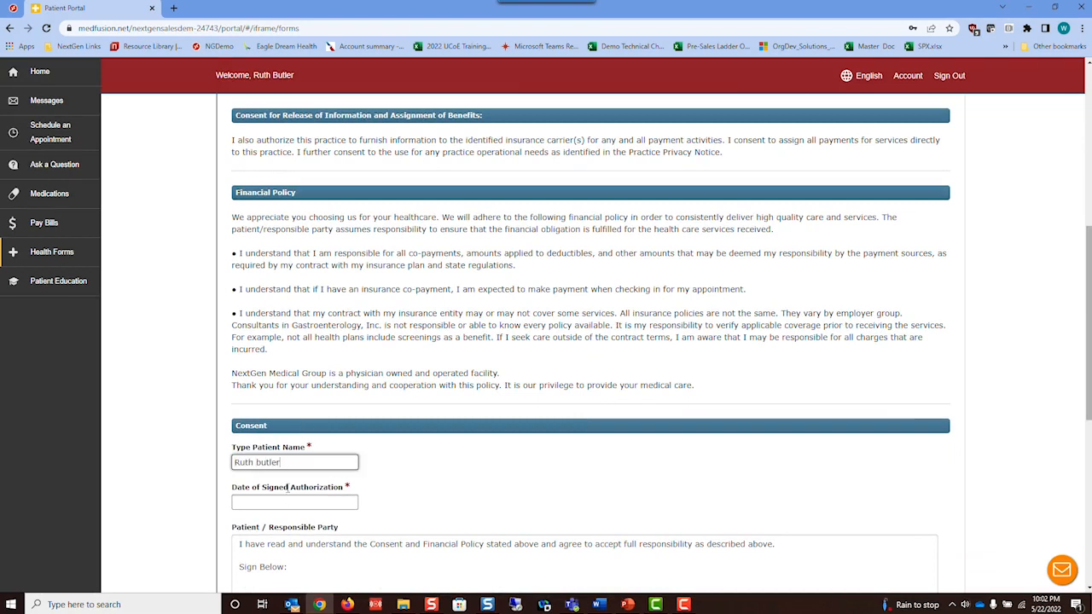
- Set the authorization date to 05/22/2022, draw the signature initials, and save the page
{"action": "left_click", "coordinate": [278, 501]}
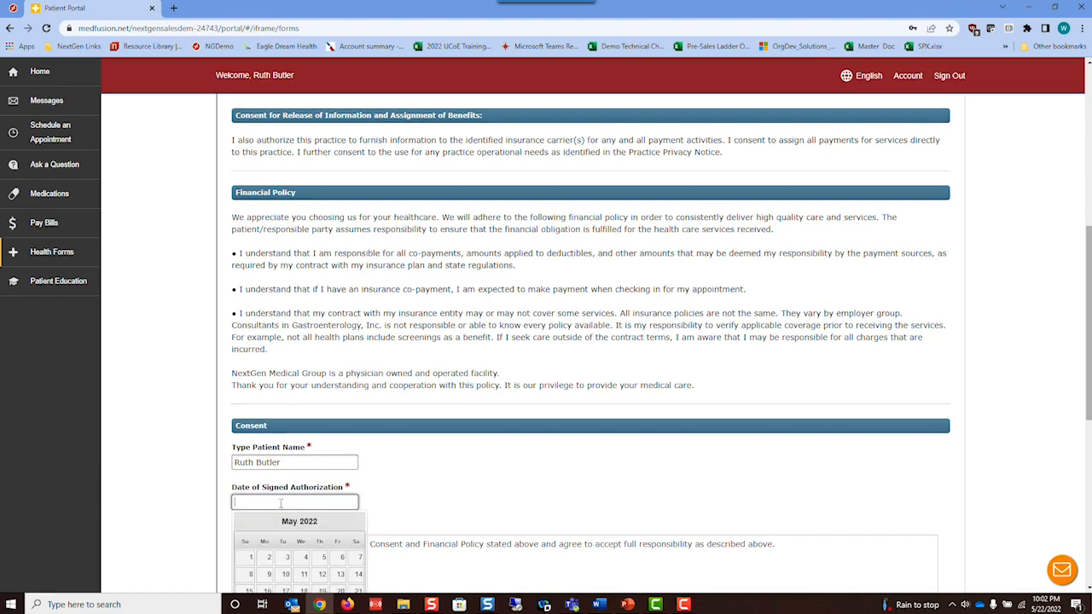
{"action": "scroll", "coordinate": [332, 531], "scroll_direction": "down", "scroll_amount": 2}
{"action": "left_click", "coordinate": [245, 494]}
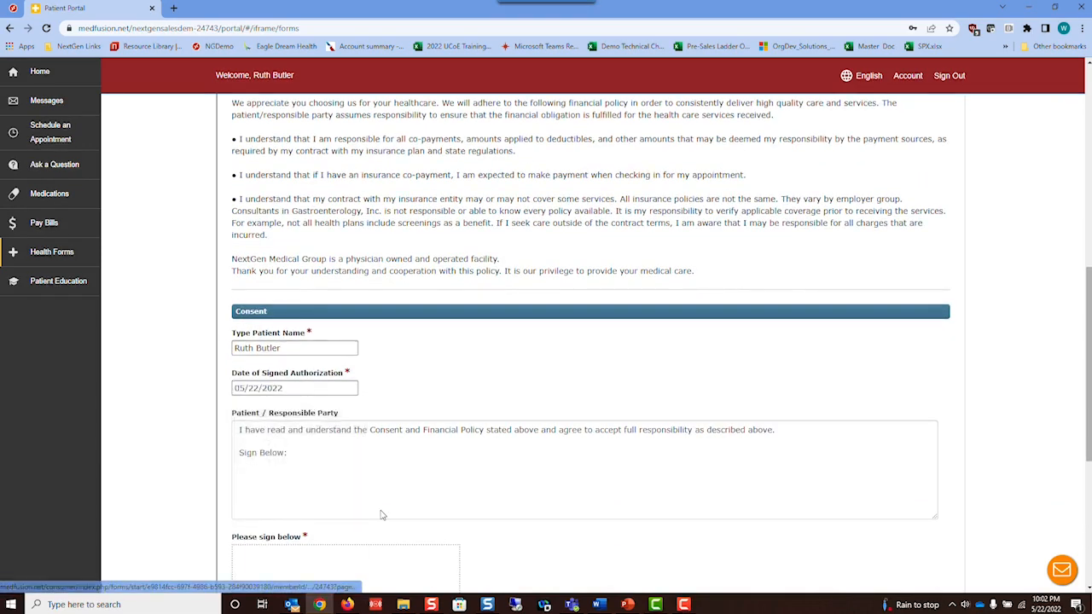
{"action": "scroll", "coordinate": [341, 503], "scroll_direction": "down", "scroll_amount": 2}
{"action": "mouse_move", "coordinate": [260, 485]}
{"action": "left_mouse_down"}
{"action": "mouse_move", "coordinate": [280, 456]}
{"action": "mouse_move", "coordinate": [291, 487]}
{"action": "left_mouse_up"}
{"action": "mouse_move", "coordinate": [313, 453]}
{"action": "left_mouse_down"}
{"action": "mouse_move", "coordinate": [315, 483]}
{"action": "mouse_move", "coordinate": [335, 453]}
{"action": "mouse_move", "coordinate": [339, 477]}
{"action": "mouse_move", "coordinate": [321, 488]}
{"action": "left_mouse_up"}
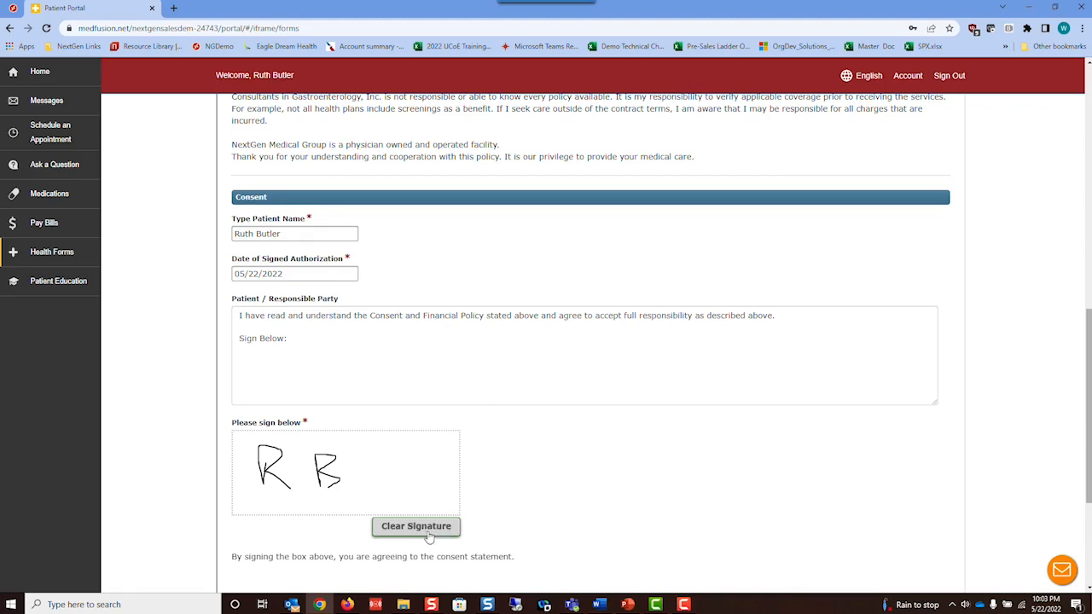
{"action": "scroll", "coordinate": [675, 489], "scroll_direction": "down", "scroll_amount": 3}
{"action": "left_click", "coordinate": [888, 507]}
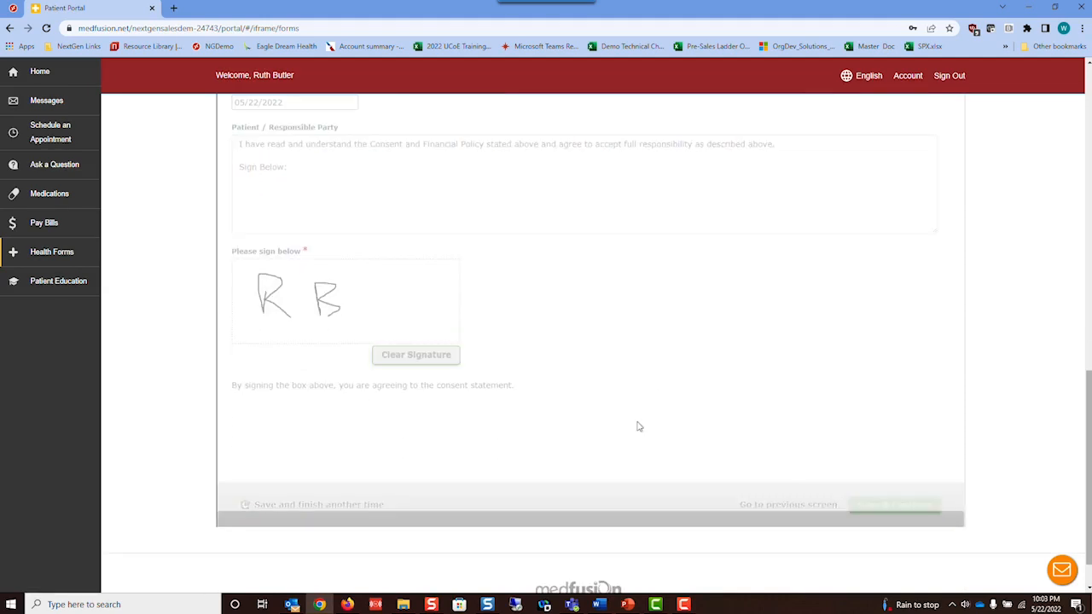
- Submit the Financial Policy and HIPAA Form, close the confirmation, and return to the Home dashboard
{"action": "left_click", "coordinate": [573, 242]}
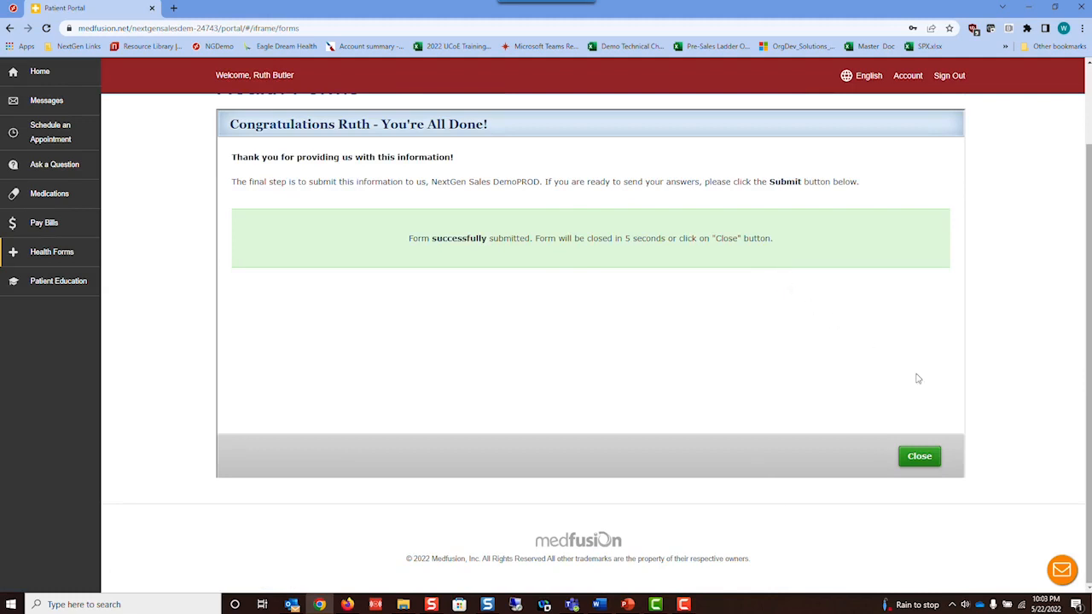
{"action": "left_click", "coordinate": [928, 457]}
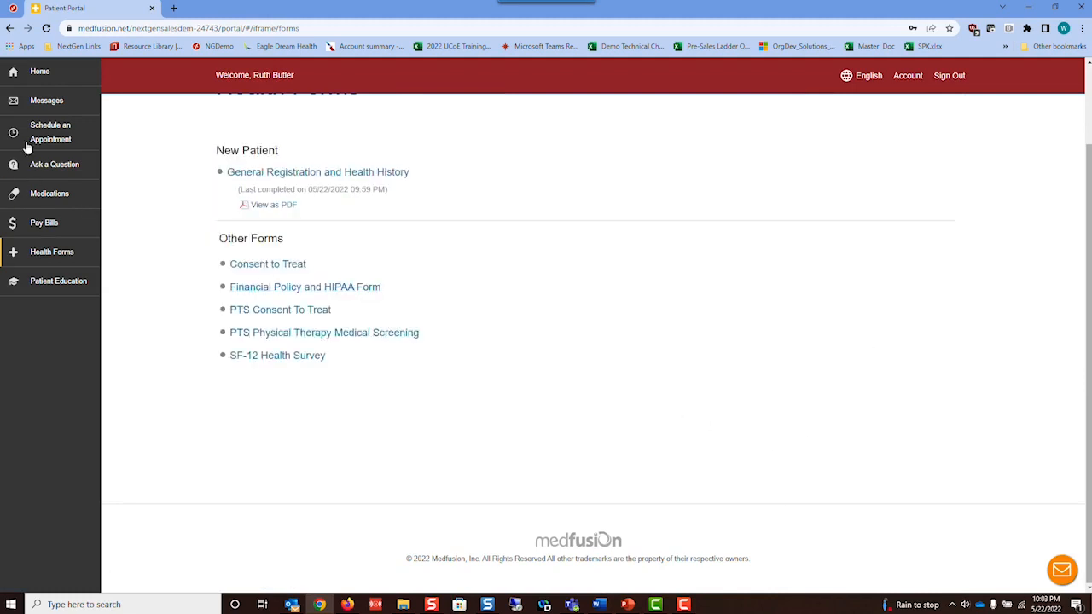
{"action": "left_click", "coordinate": [44, 75]}
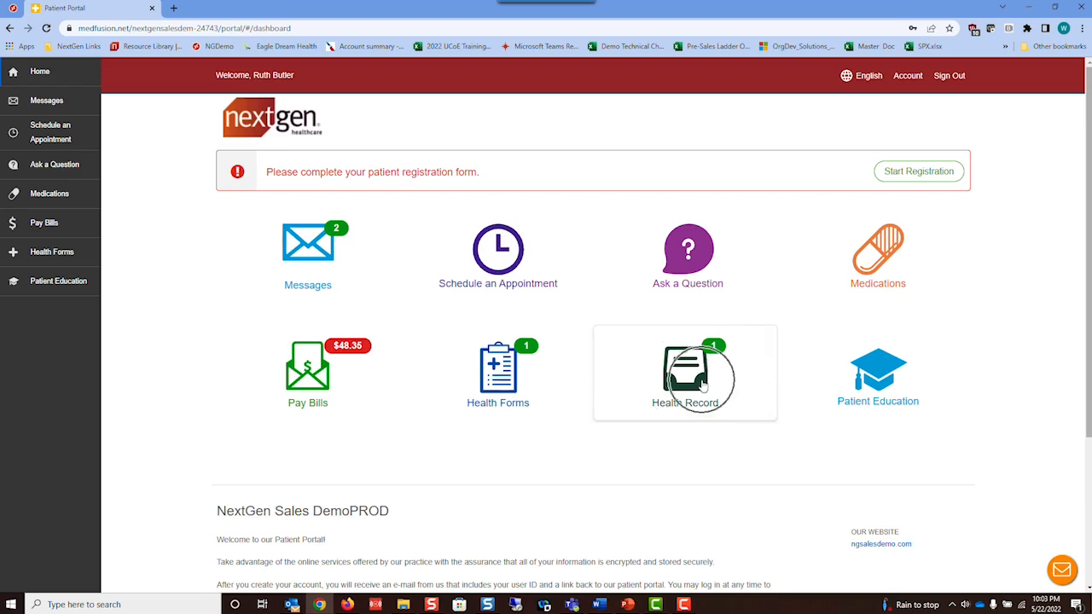
{"action": "left_click", "coordinate": [500, 384]}
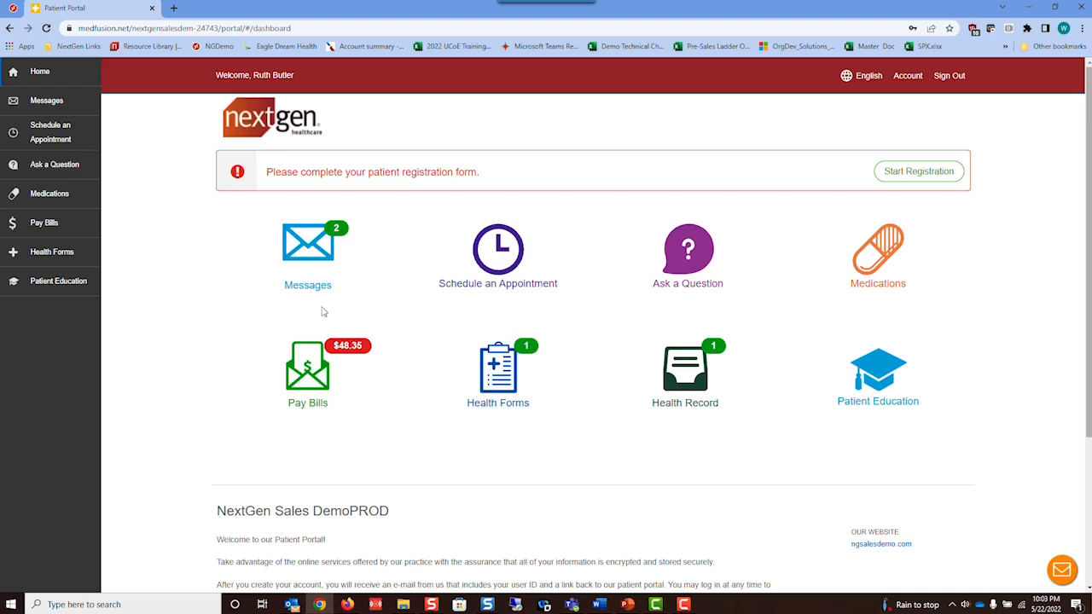
- Read the welcome and health data summary messages in the inbox, then begin Ask a Question
{"action": "left_click", "coordinate": [302, 245]}
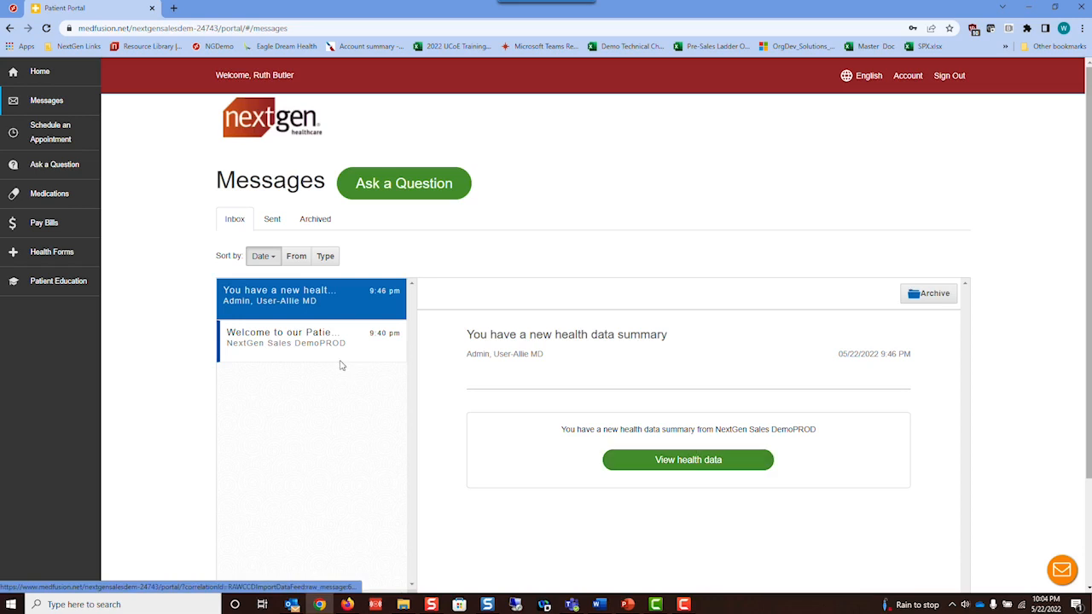
{"action": "left_click", "coordinate": [297, 349]}
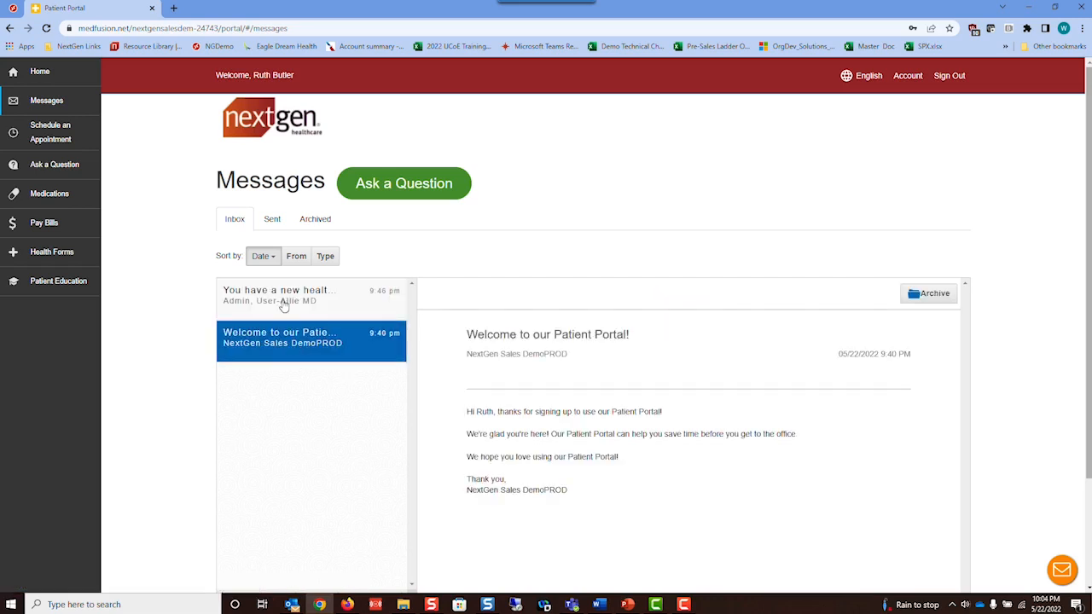
{"action": "left_click", "coordinate": [284, 306]}
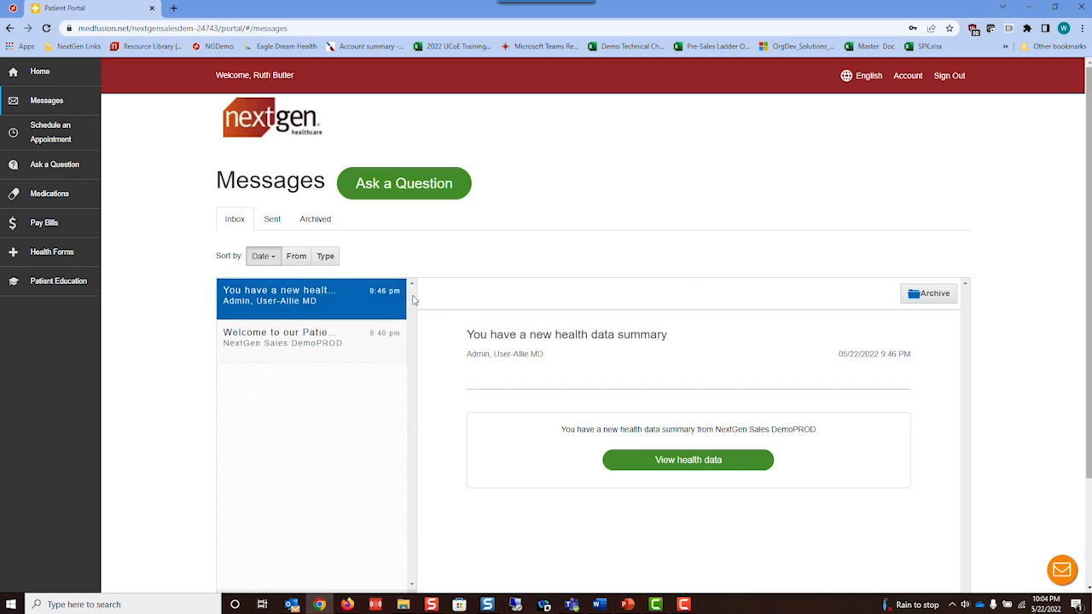
{"action": "left_click", "coordinate": [367, 185]}
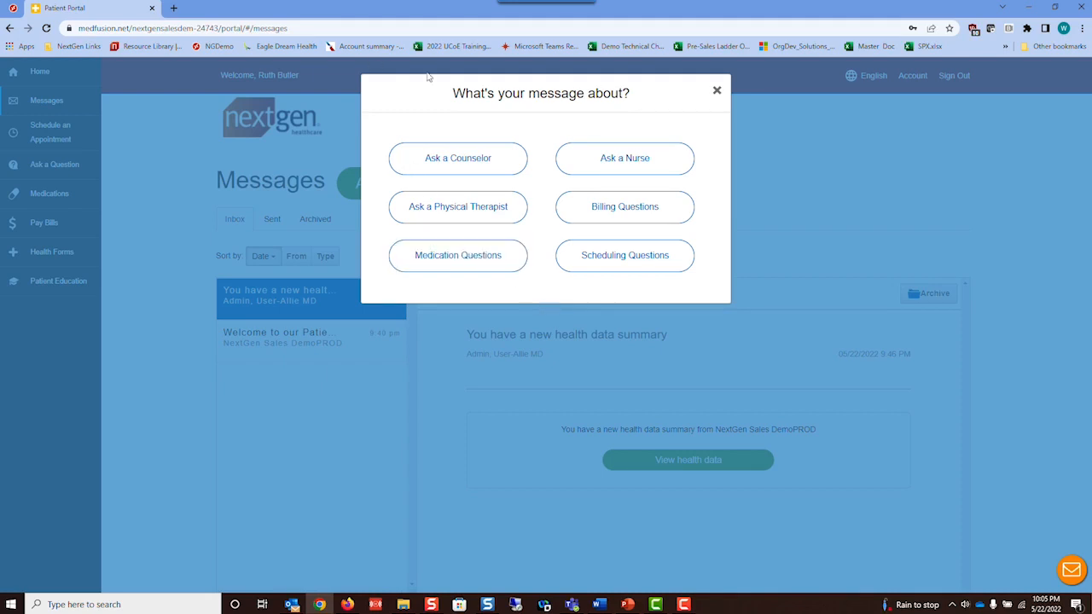
- Write a nurse question titled Rash to the first listed provider, asking what to do about the rash
{"action": "left_click", "coordinate": [646, 160]}
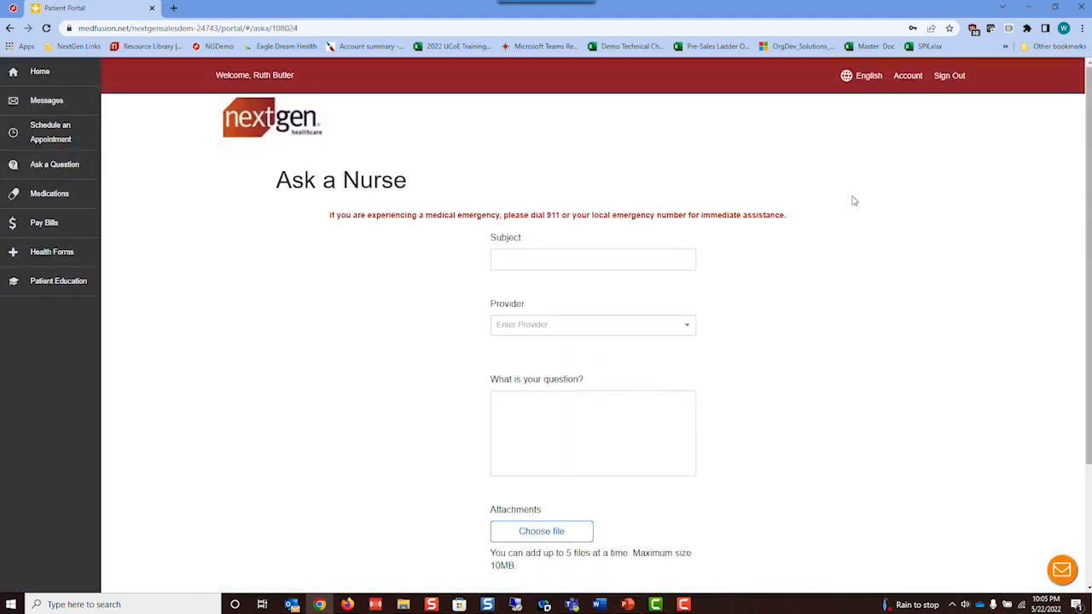
{"action": "left_click", "coordinate": [559, 253]}
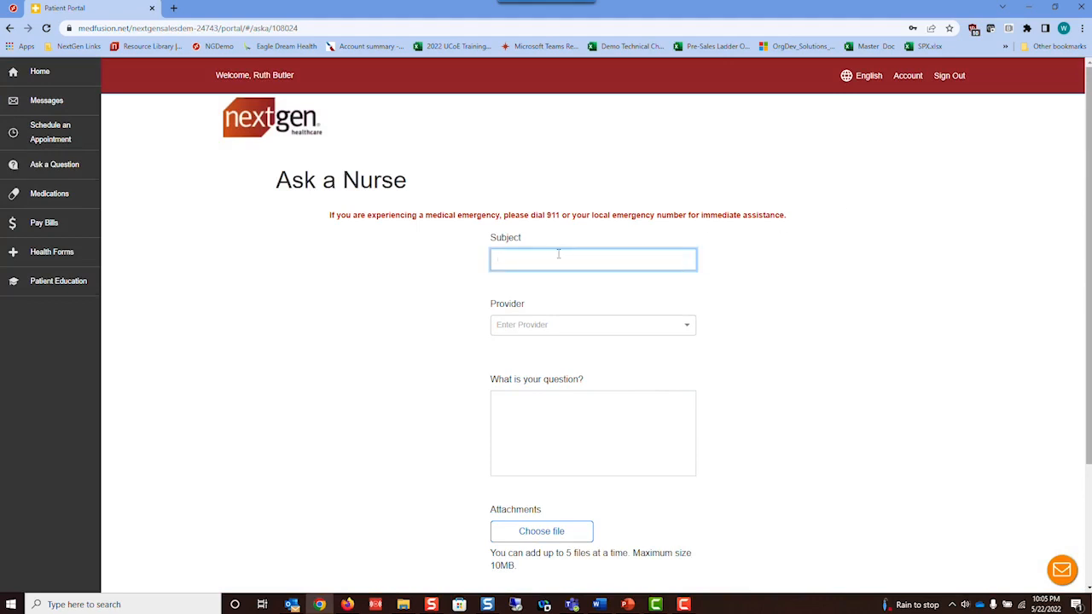
{"action": "type", "text": "Ra"}
{"action": "left_click", "coordinate": [555, 328]}
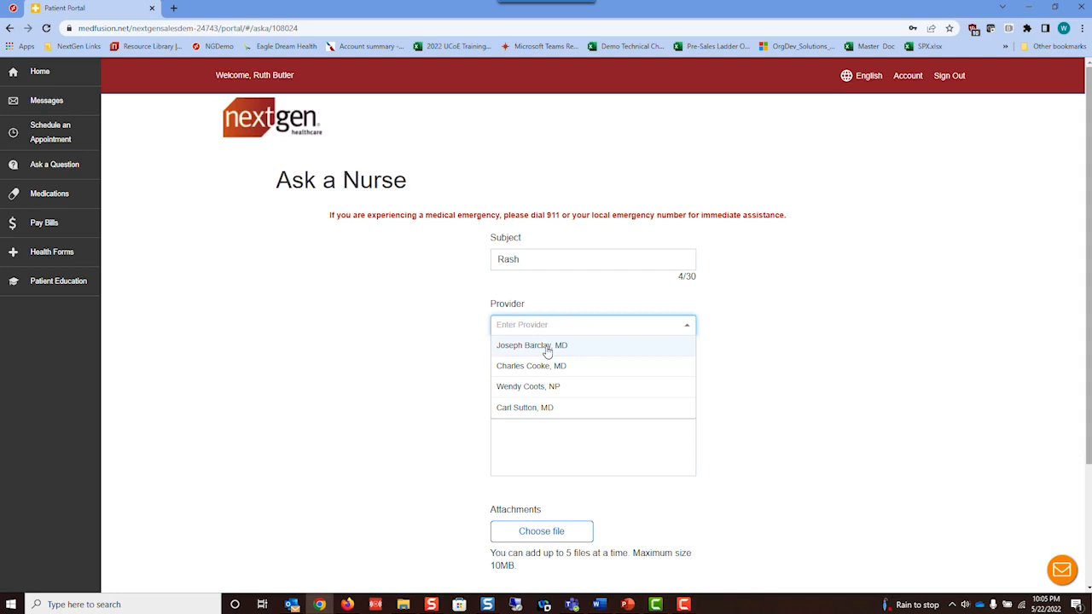
{"action": "left_click", "coordinate": [548, 347]}
{"action": "left_click", "coordinate": [531, 396]}
{"action": "type", "text": "What sho"}
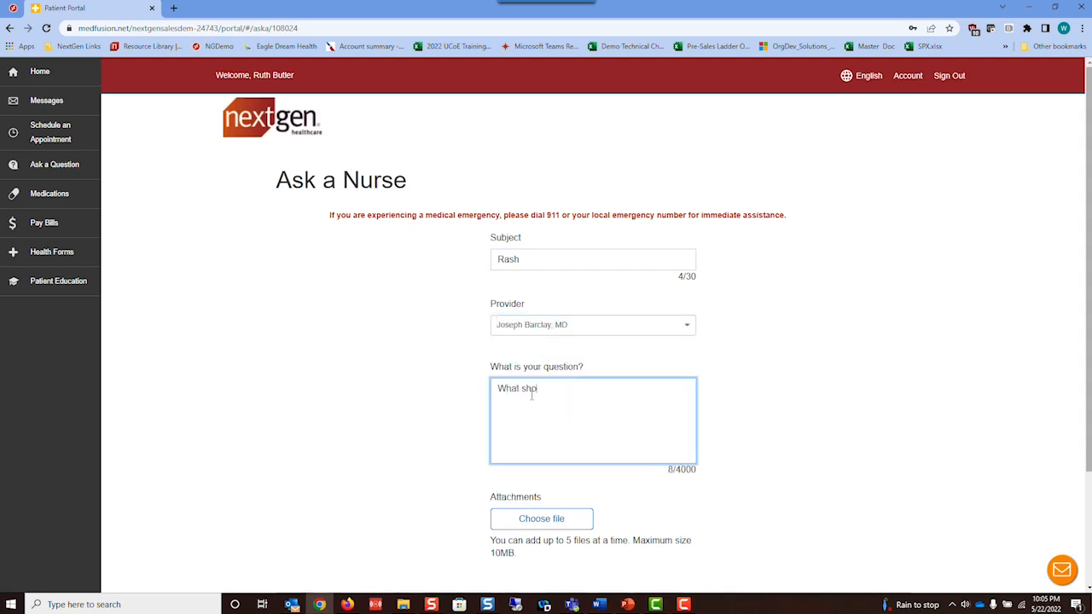
{"action": "type", "text": "uld I do about my rash"}
- Attach the Hand Rash.jpg photo, submit the question, and go to the Medications page
{"action": "left_click", "coordinate": [526, 520]}
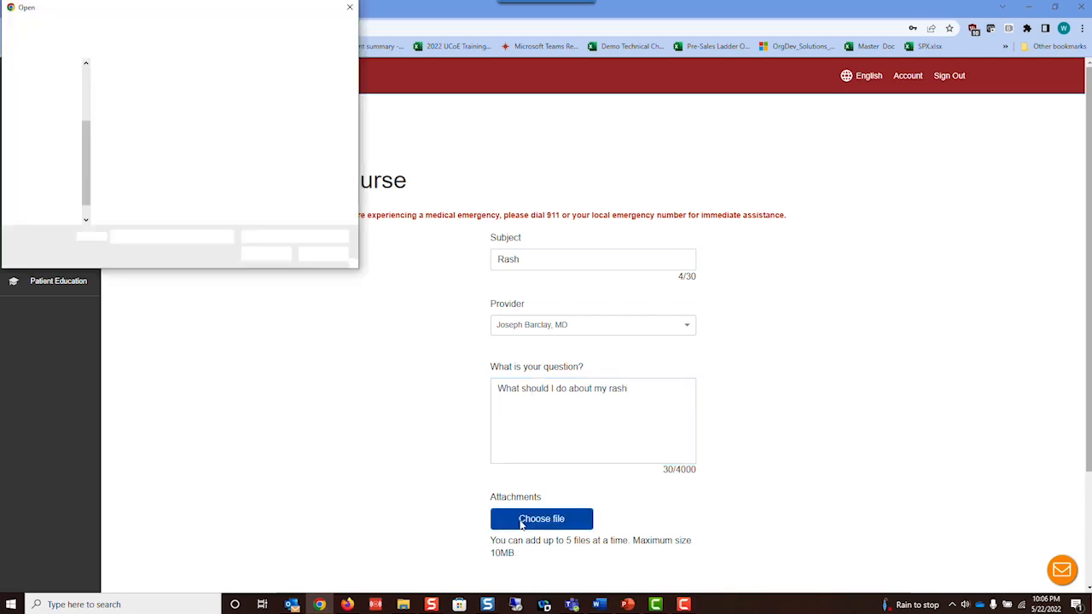
{"action": "left_click", "coordinate": [136, 94]}
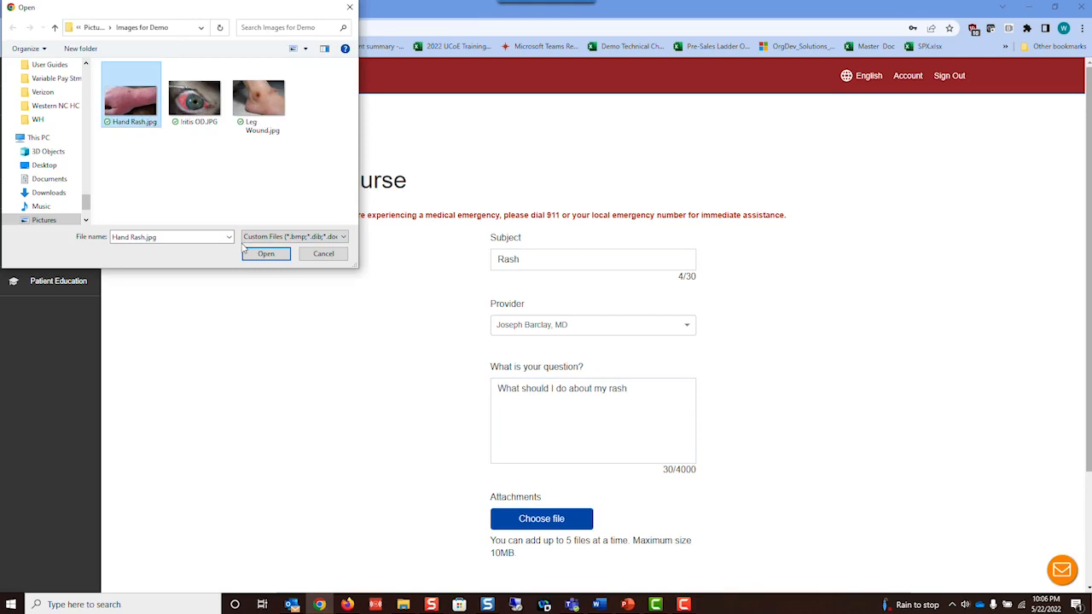
{"action": "left_click", "coordinate": [266, 254]}
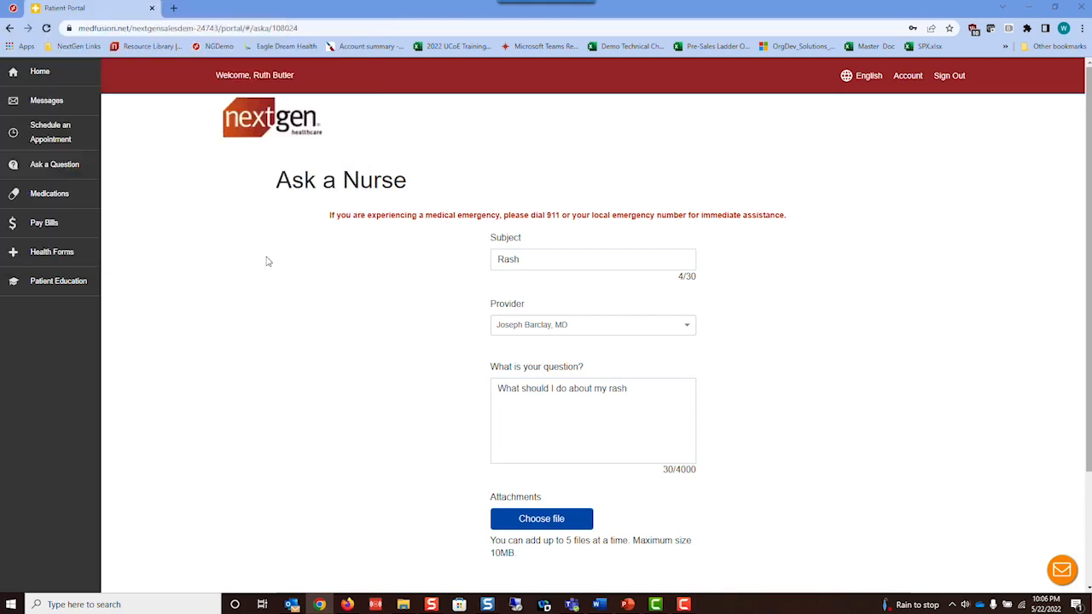
{"action": "scroll", "coordinate": [862, 414], "scroll_direction": "down", "scroll_amount": 2}
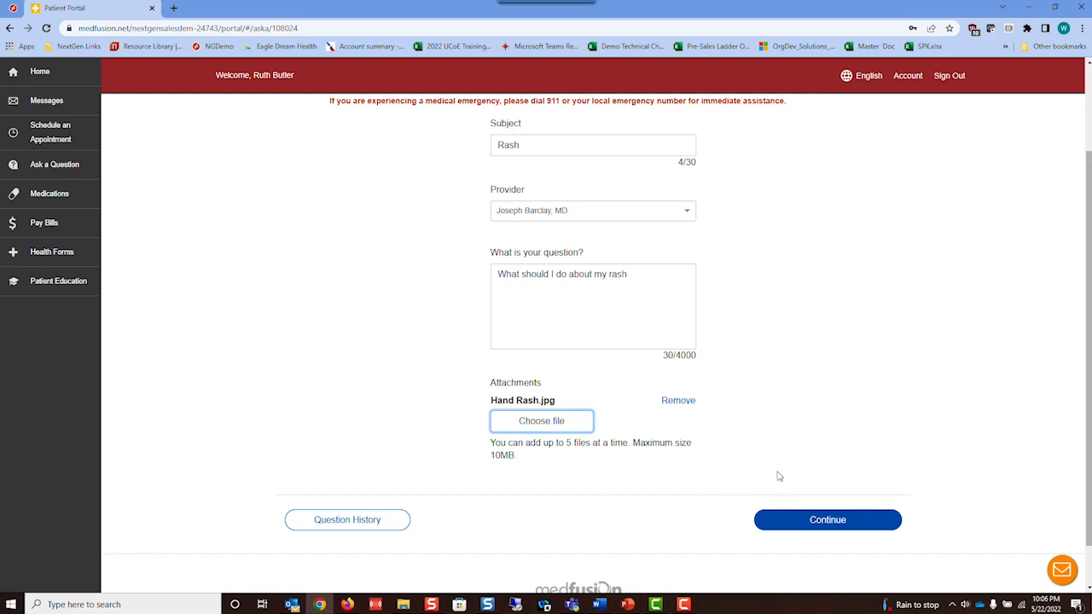
{"action": "left_click", "coordinate": [806, 522]}
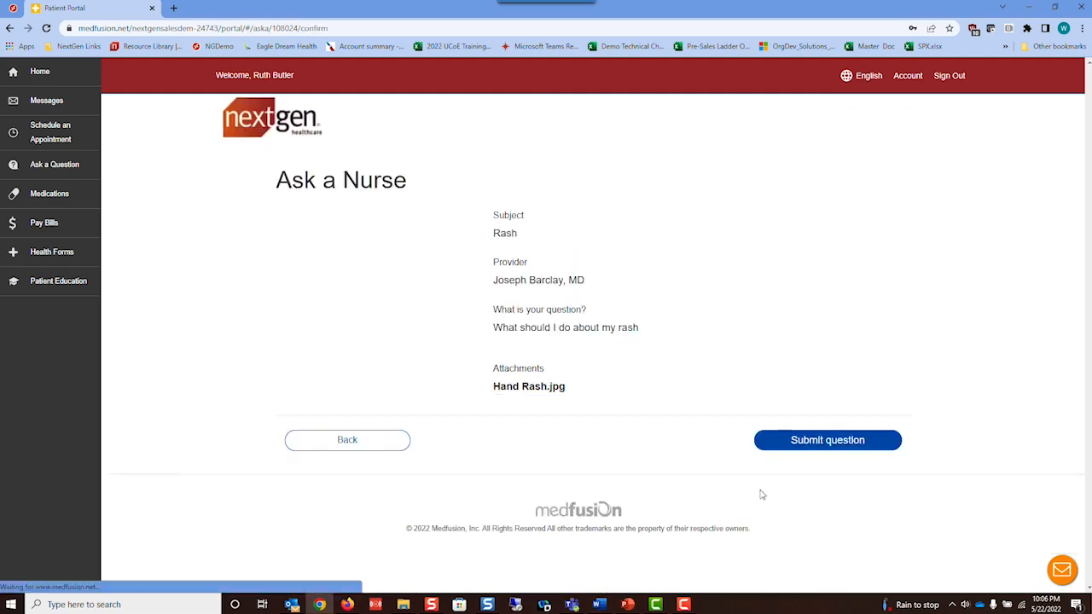
{"action": "left_click", "coordinate": [829, 447]}
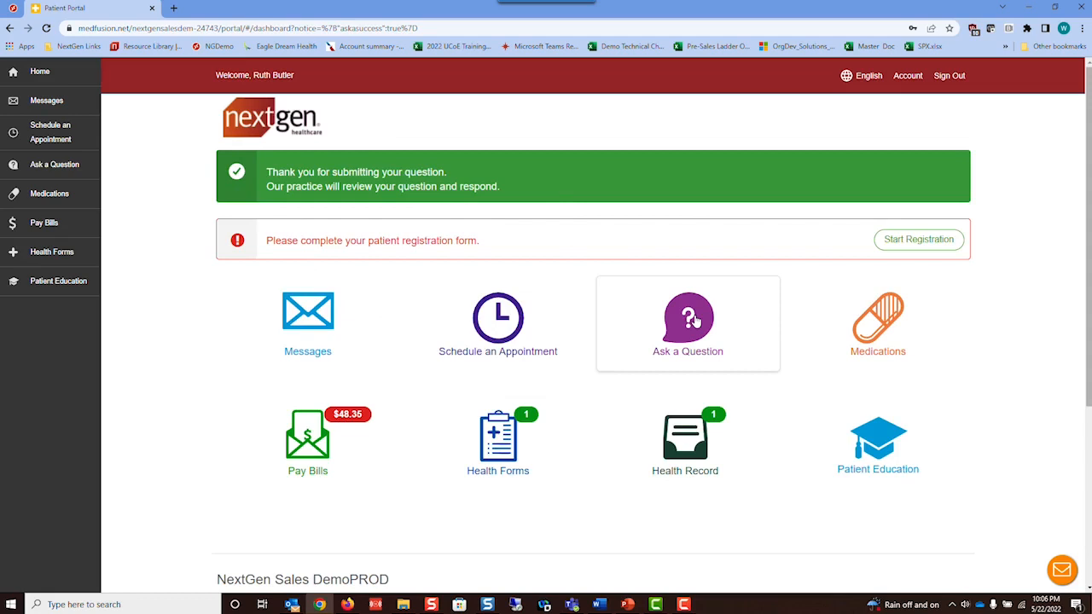
{"action": "left_click", "coordinate": [882, 330]}
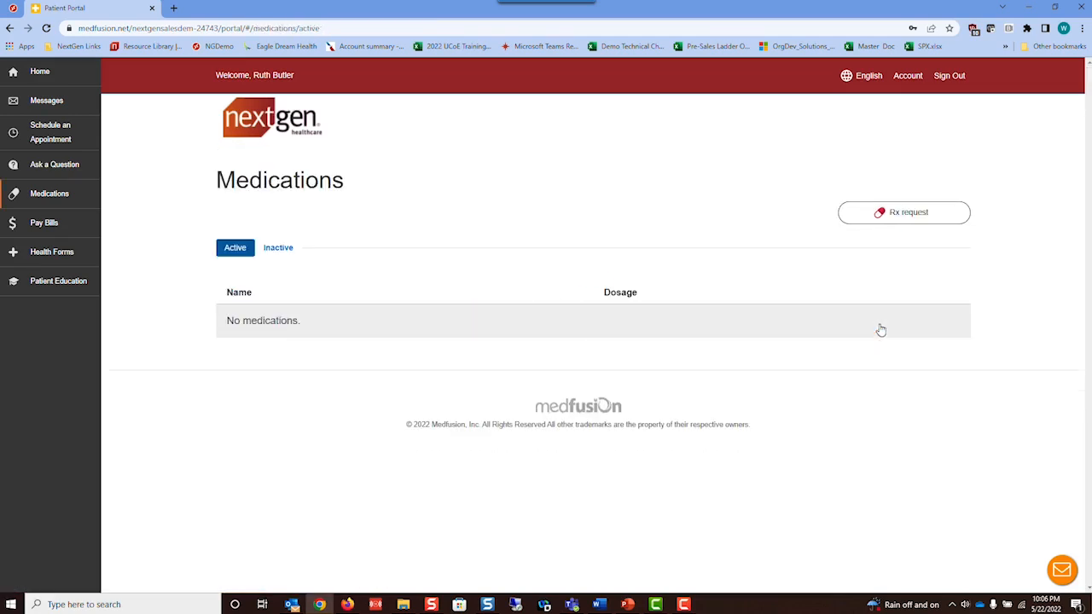
- Start an Rx request with the default location and provider, save Uptown Drugs as pharmacy, and continue
{"action": "left_click", "coordinate": [887, 214]}
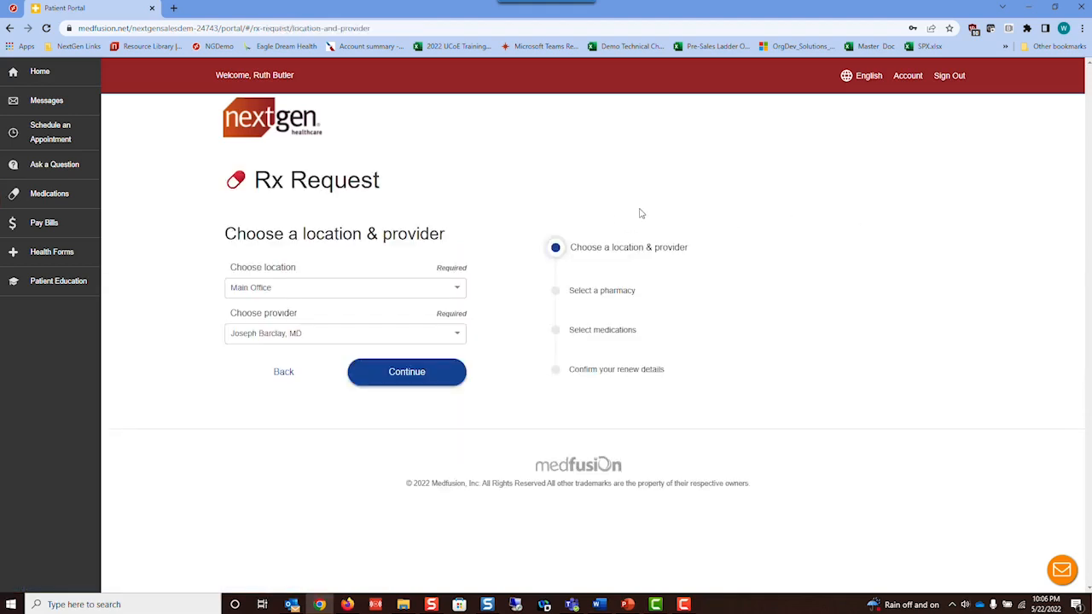
{"action": "left_click", "coordinate": [407, 380]}
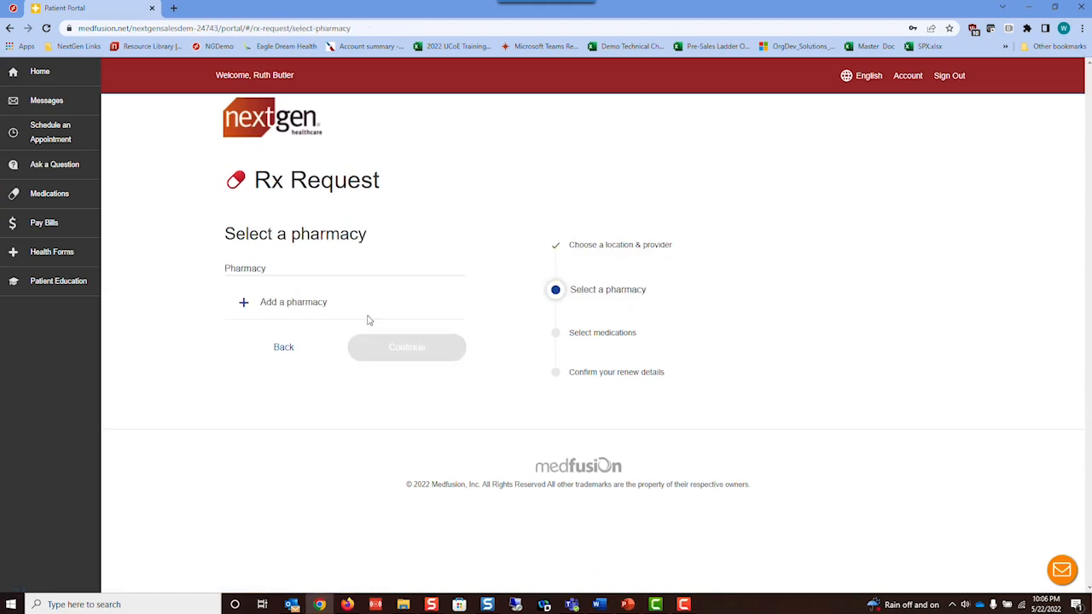
{"action": "left_click", "coordinate": [243, 305]}
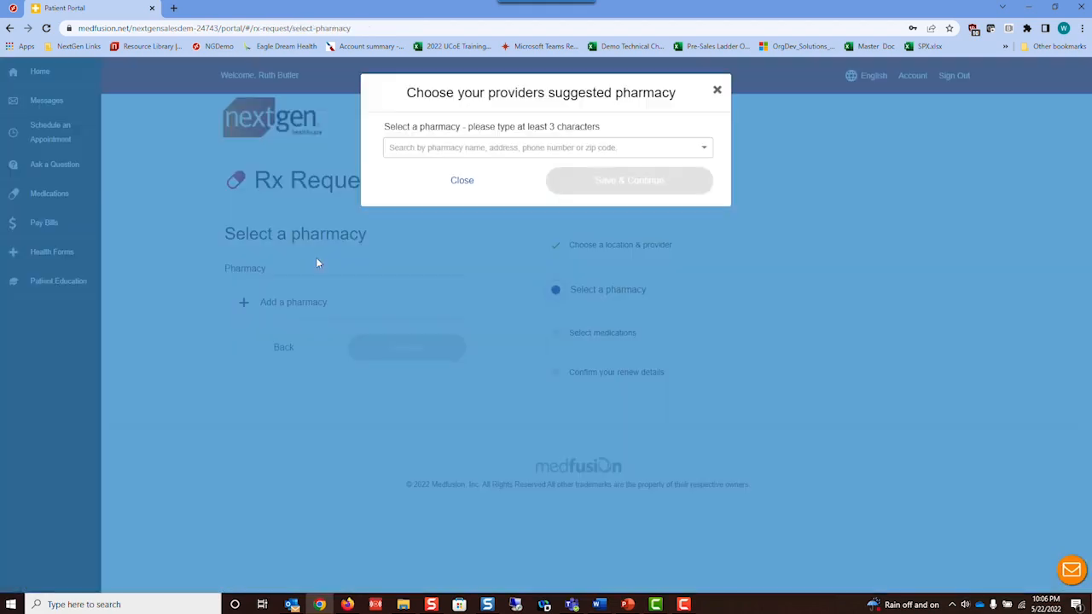
{"action": "left_click", "coordinate": [596, 150]}
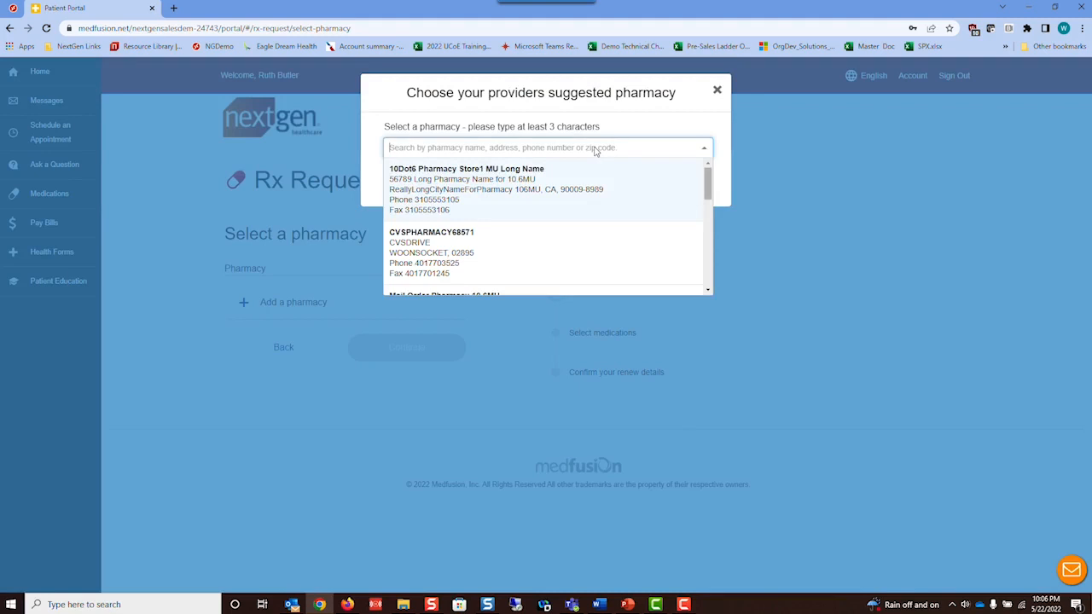
{"action": "type", "text": "up"}
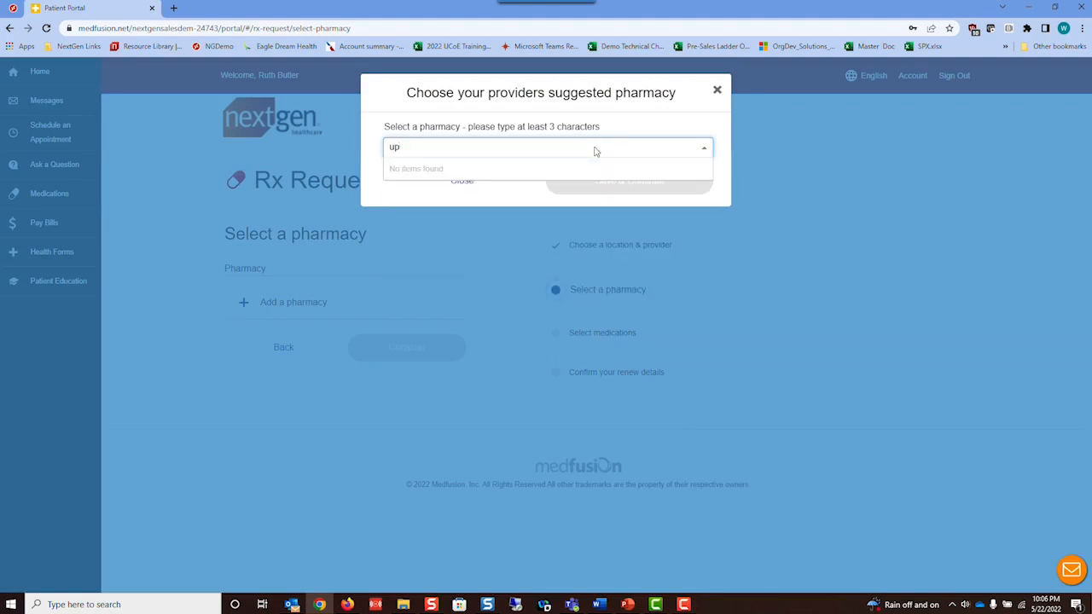
{"action": "left_click", "coordinate": [717, 157]}
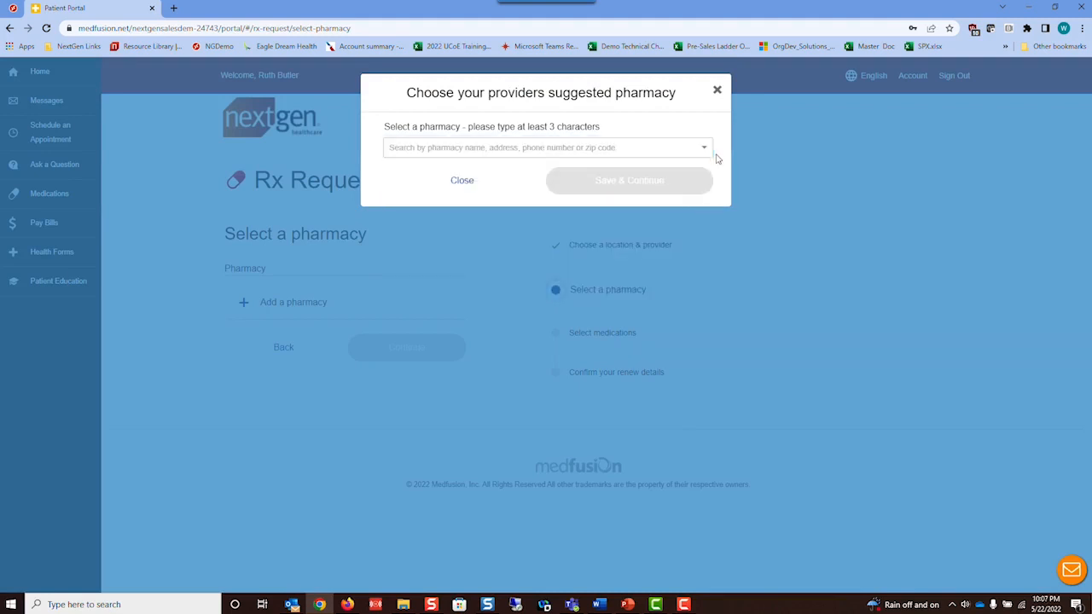
{"action": "left_click", "coordinate": [706, 150]}
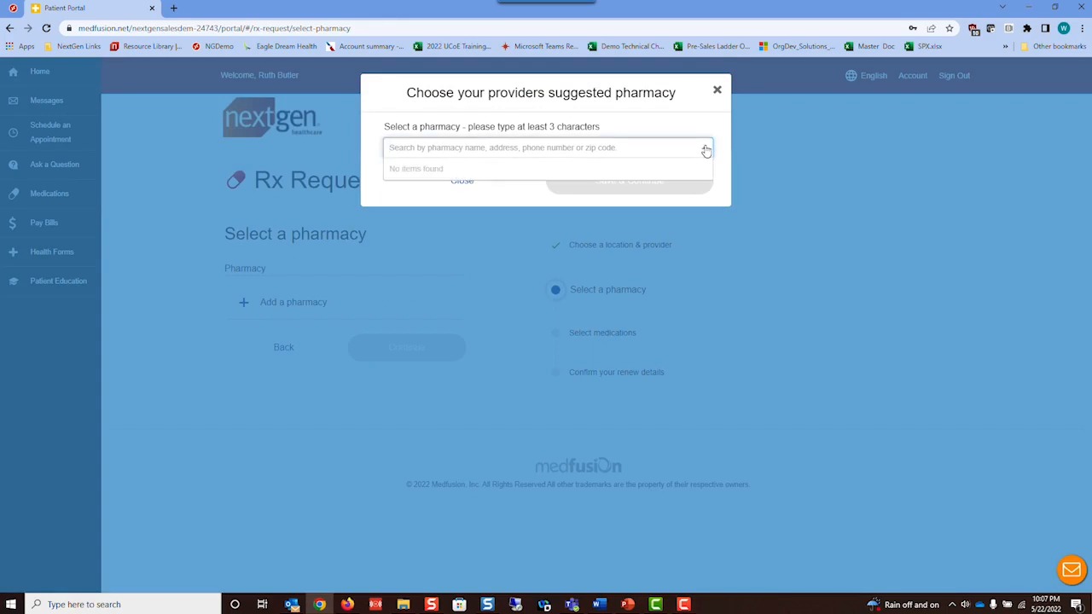
{"action": "left_click", "coordinate": [461, 180]}
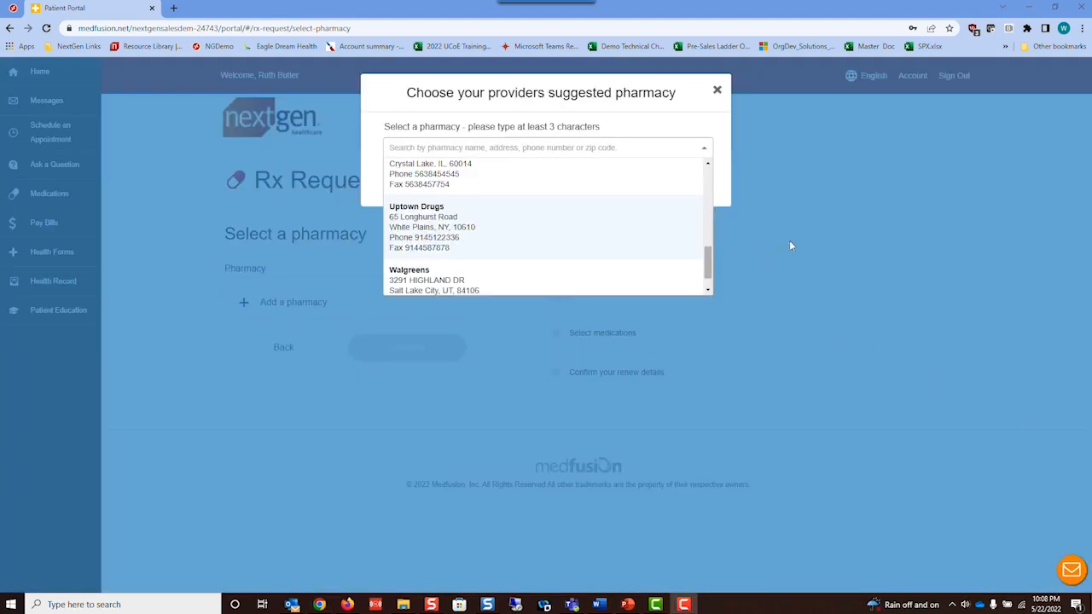
{"action": "left_click", "coordinate": [437, 227]}
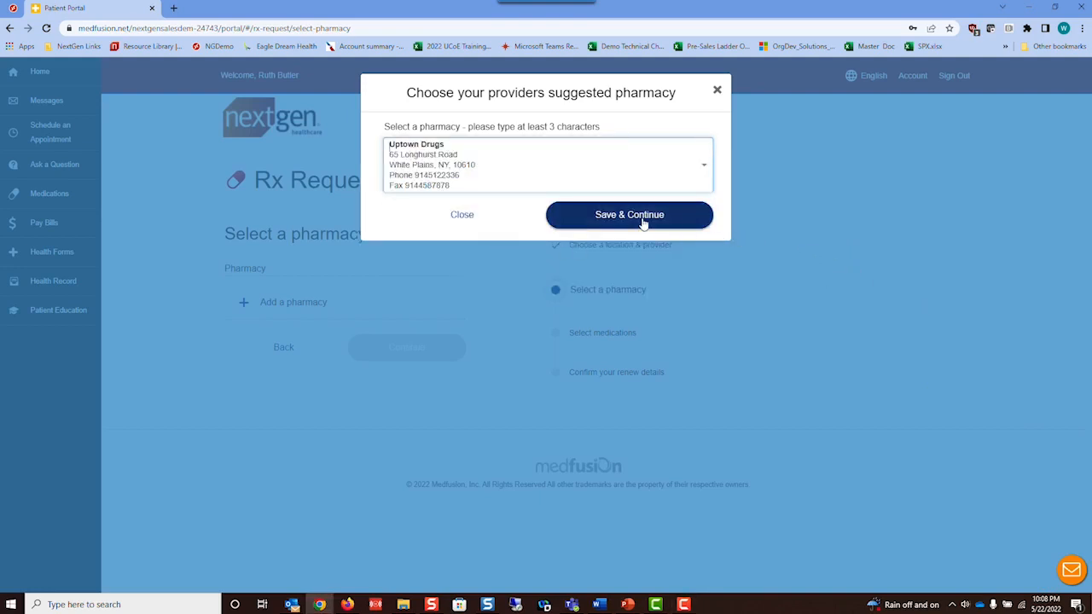
{"action": "left_click", "coordinate": [645, 220]}
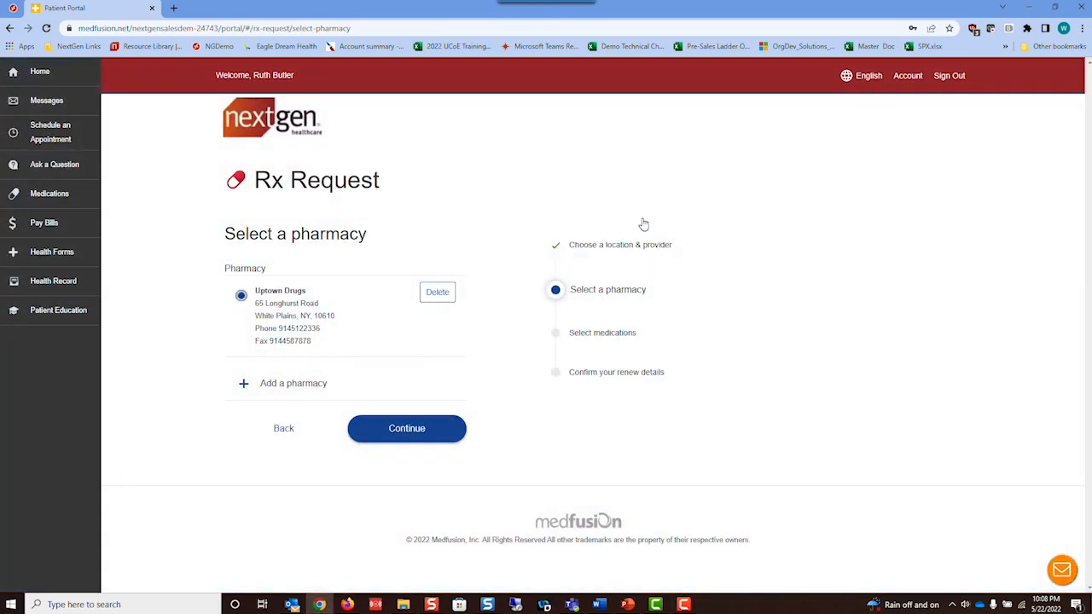
{"action": "left_click", "coordinate": [399, 430]}
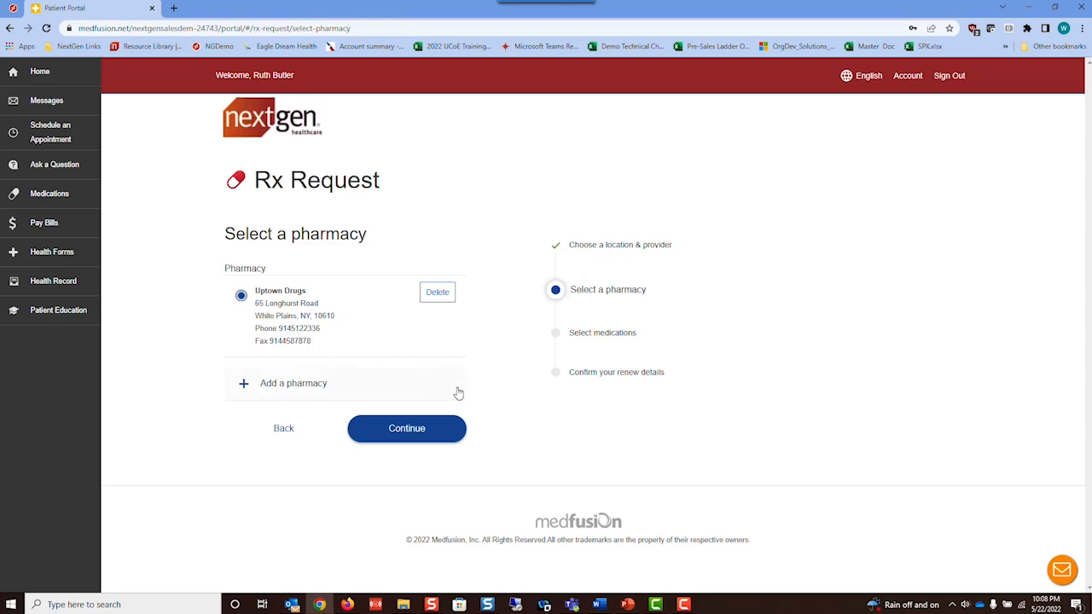
{"action": "left_click", "coordinate": [402, 429]}
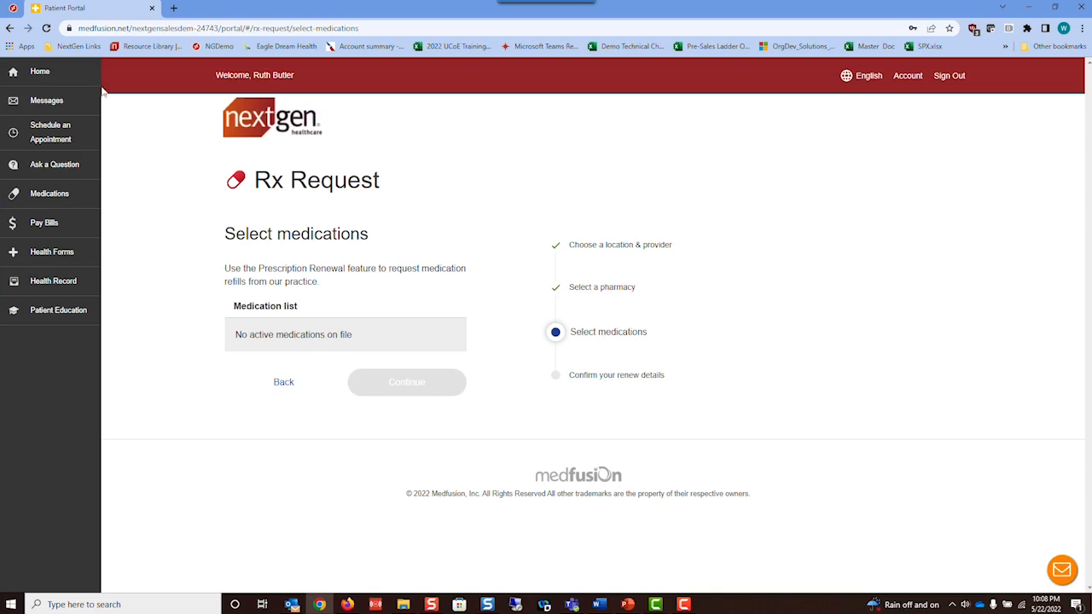
- Go Home and confirm leaving the page, discarding the unfinished prescription request
{"action": "left_click", "coordinate": [36, 75]}
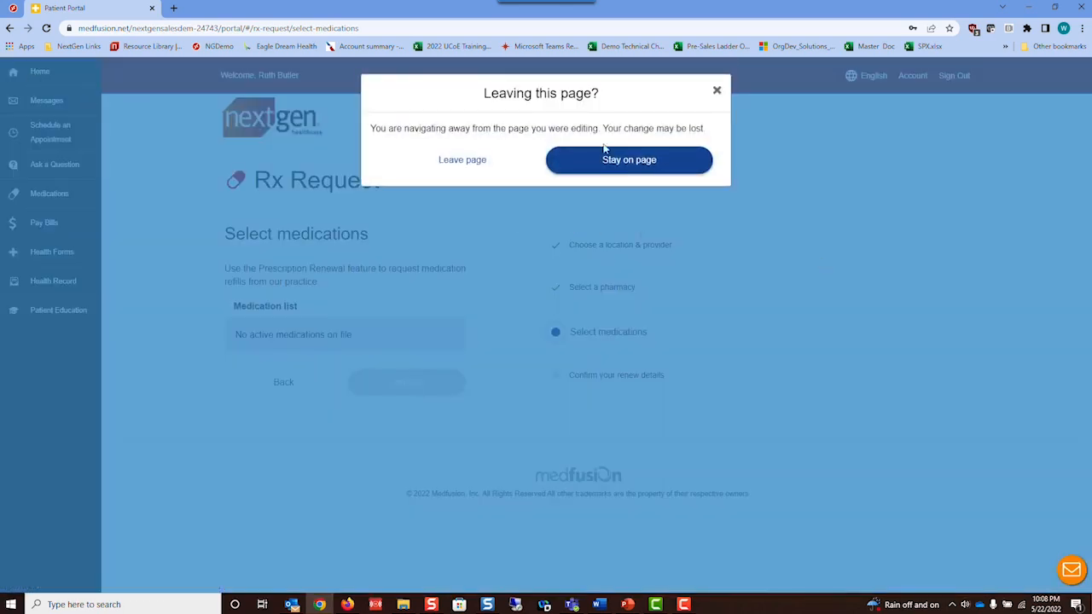
{"action": "left_click", "coordinate": [453, 162]}
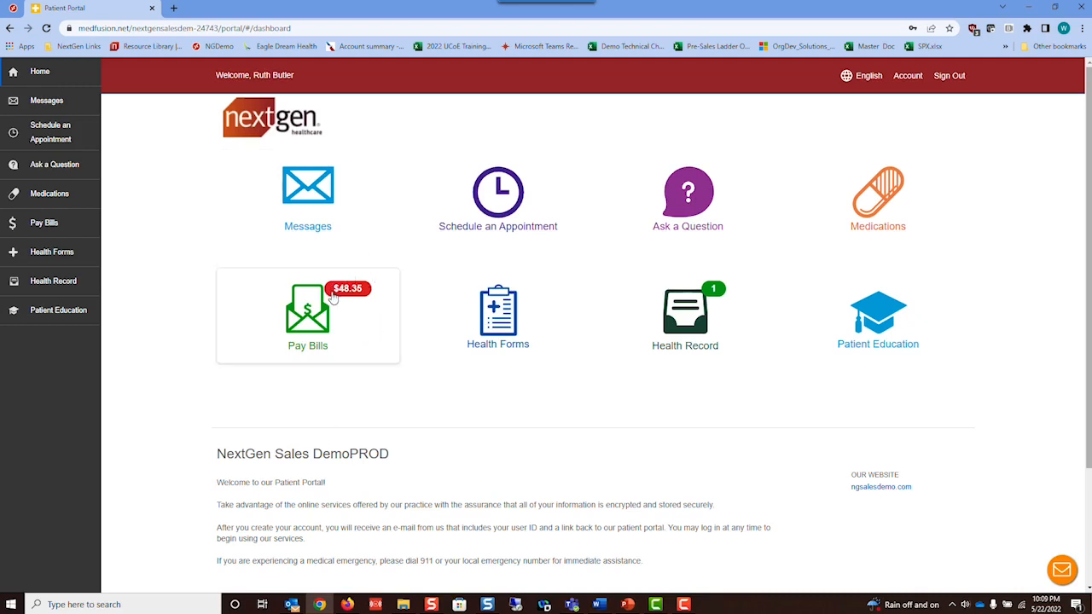
{"action": "left_click", "coordinate": [369, 291]}
{"action": "left_click", "coordinate": [355, 322]}
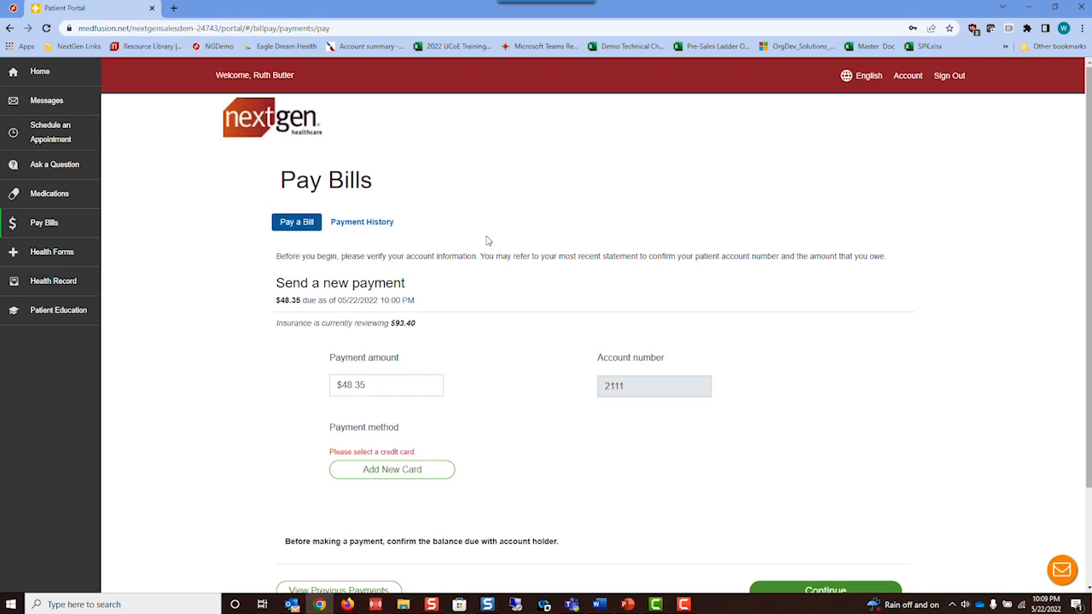
{"action": "left_click", "coordinate": [394, 470]}
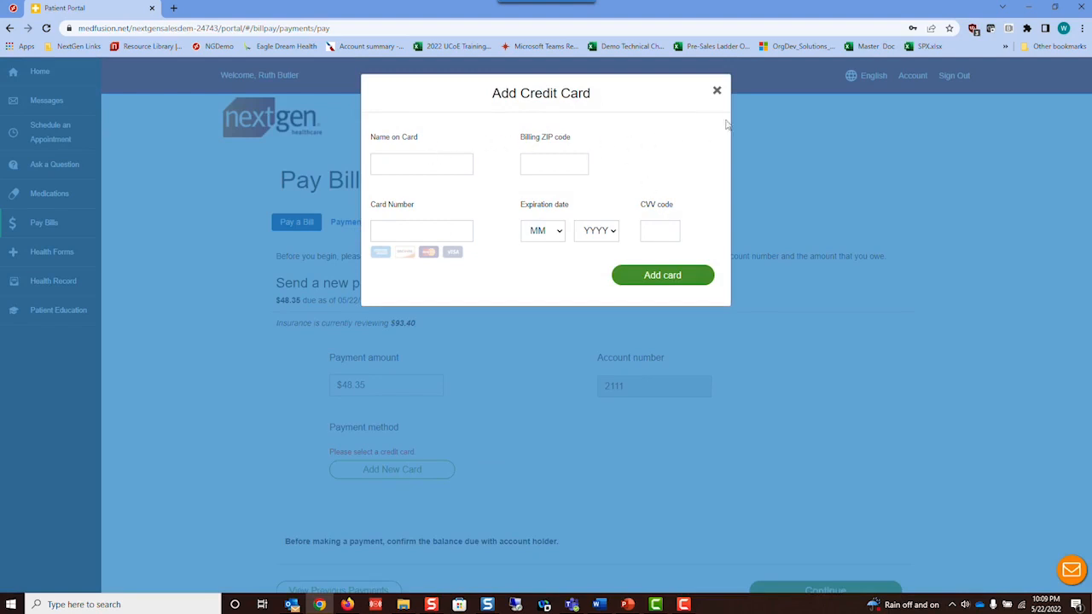
{"action": "left_click", "coordinate": [717, 90]}
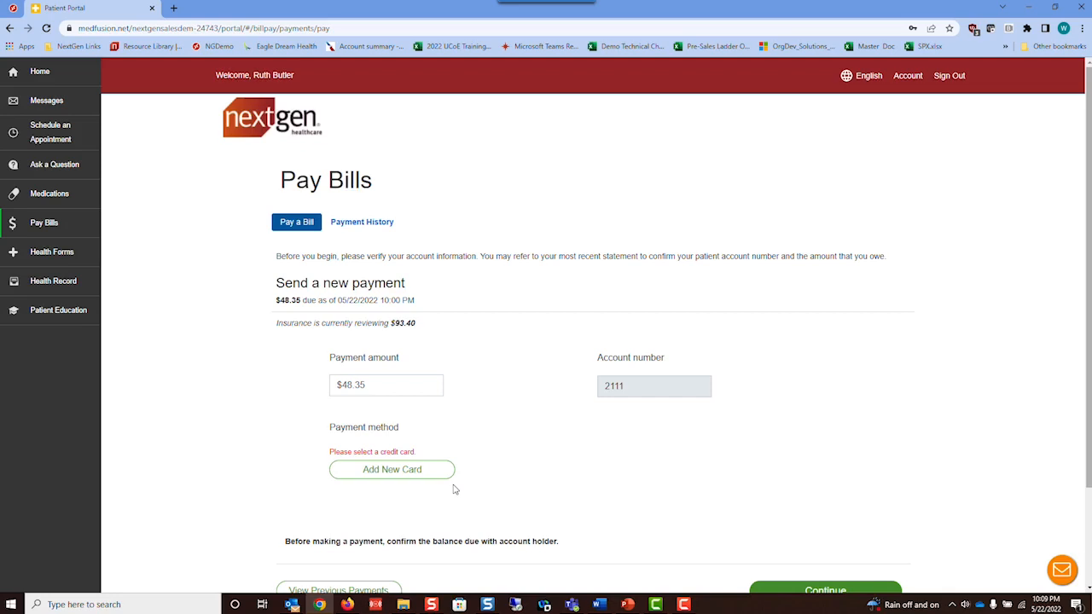
{"action": "scroll", "coordinate": [595, 512], "scroll_direction": "down", "scroll_amount": 2}
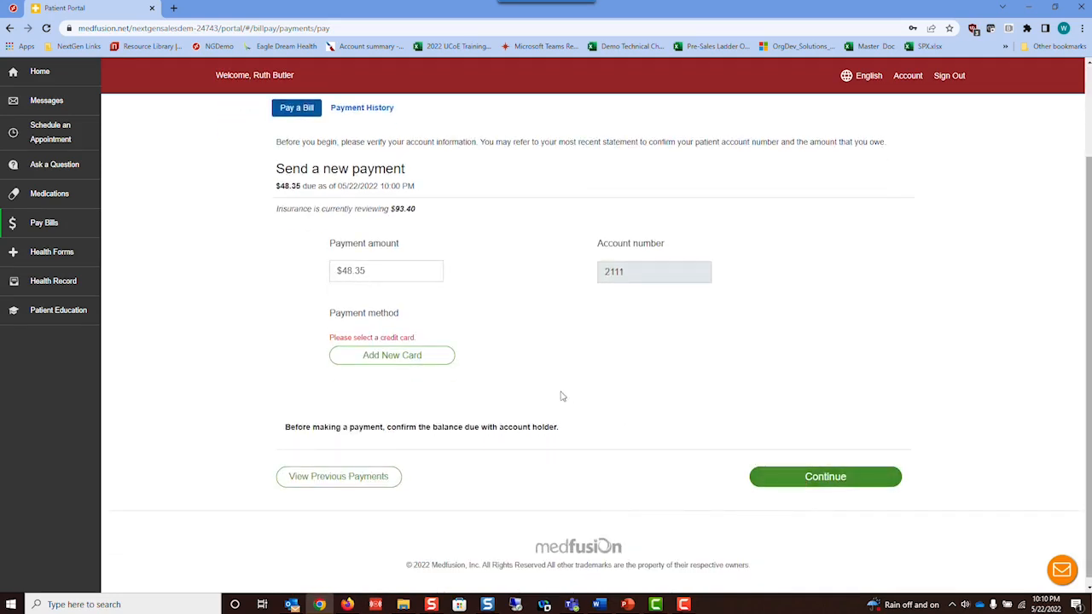
{"action": "scroll", "coordinate": [427, 288], "scroll_direction": "up", "scroll_amount": 2}
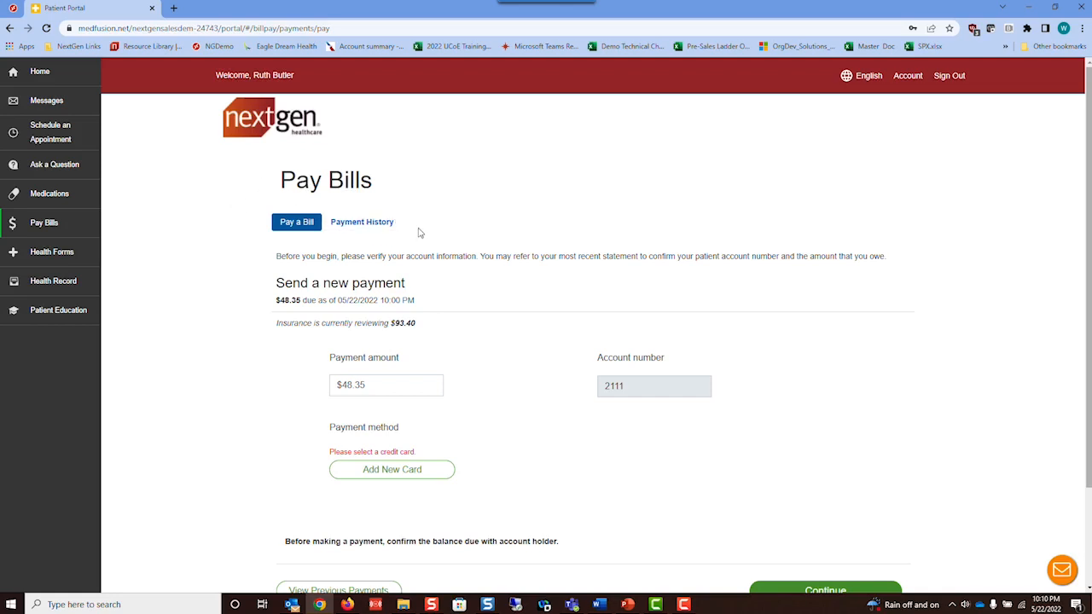
{"action": "left_click", "coordinate": [13, 72]}
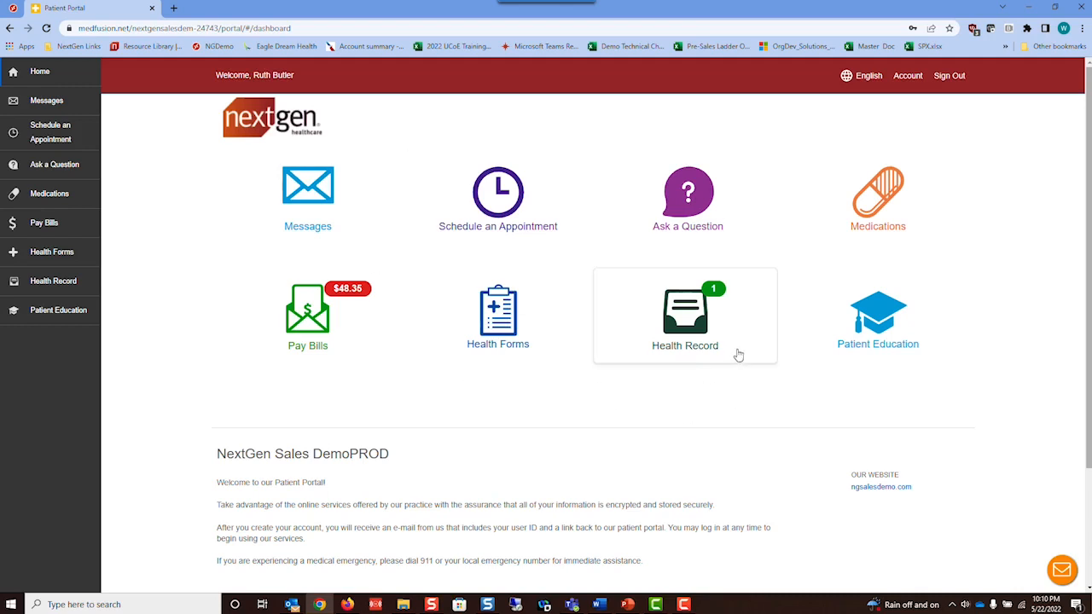
- Open the Health Record summary and scroll down through it
{"action": "left_click", "coordinate": [684, 309]}
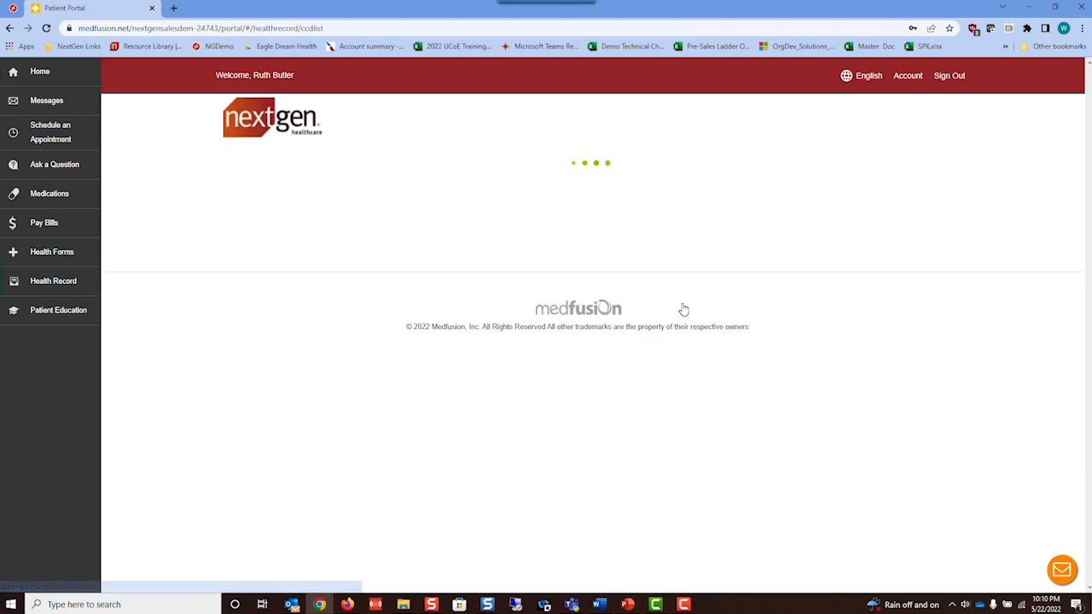
{"action": "scroll", "coordinate": [596, 315], "scroll_direction": "down", "scroll_amount": 1}
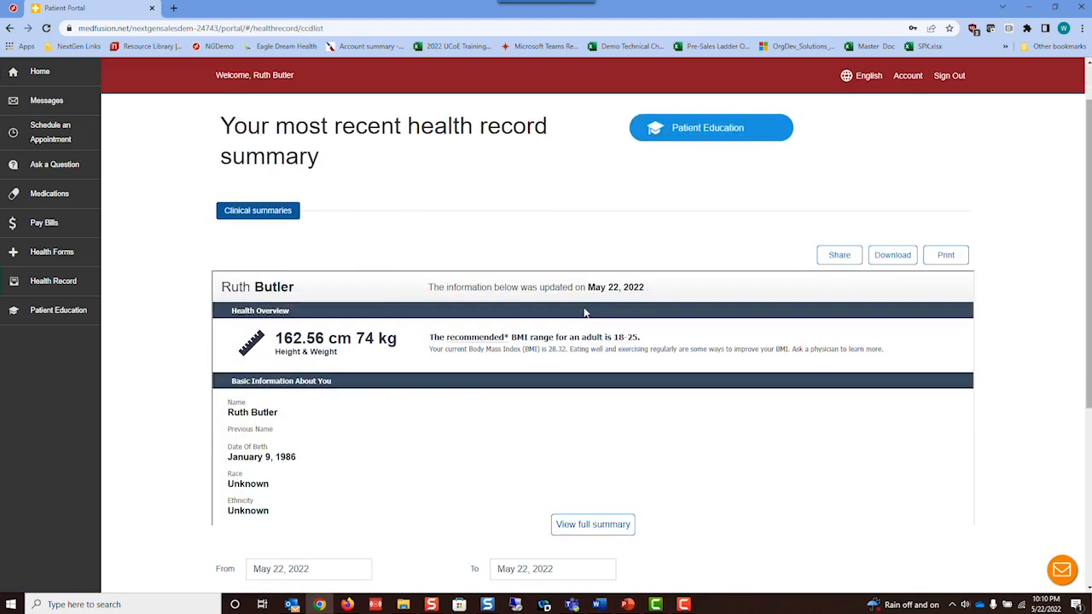
{"action": "scroll", "coordinate": [585, 314], "scroll_direction": "down", "scroll_amount": 2}
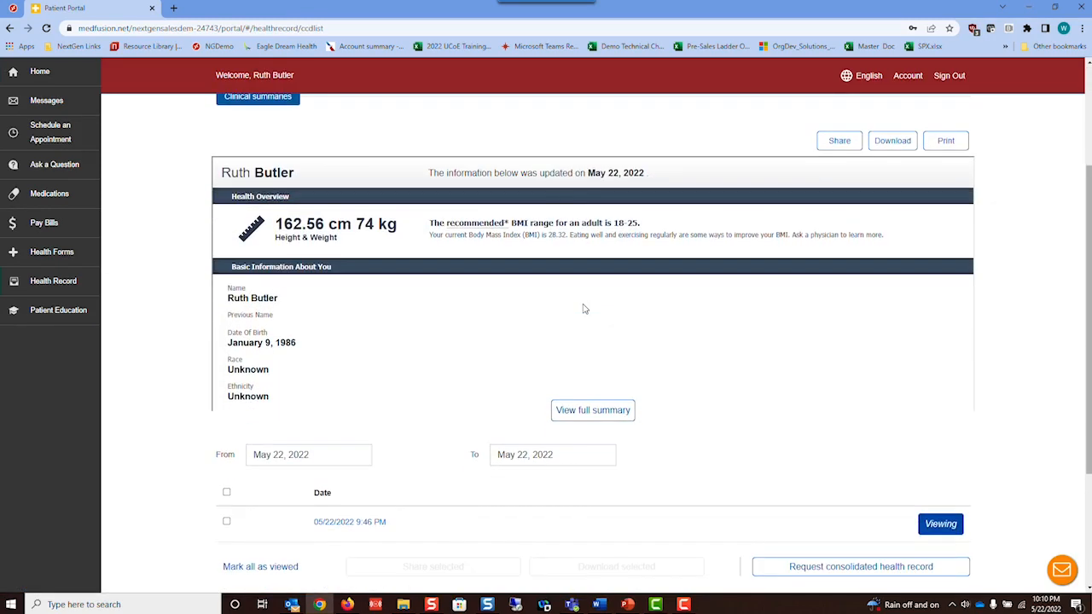
{"action": "scroll", "coordinate": [589, 316], "scroll_direction": "down", "scroll_amount": 2}
{"action": "scroll", "coordinate": [780, 373], "scroll_direction": "down", "scroll_amount": 1}
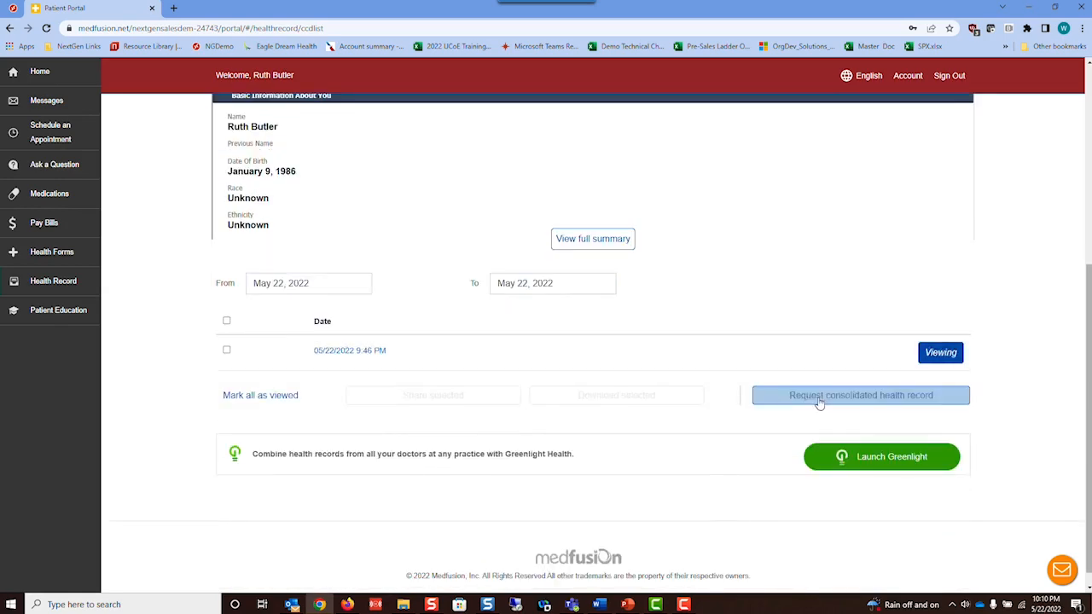
- Expand the full health record summary and scroll through all its sections
{"action": "left_click", "coordinate": [589, 239]}
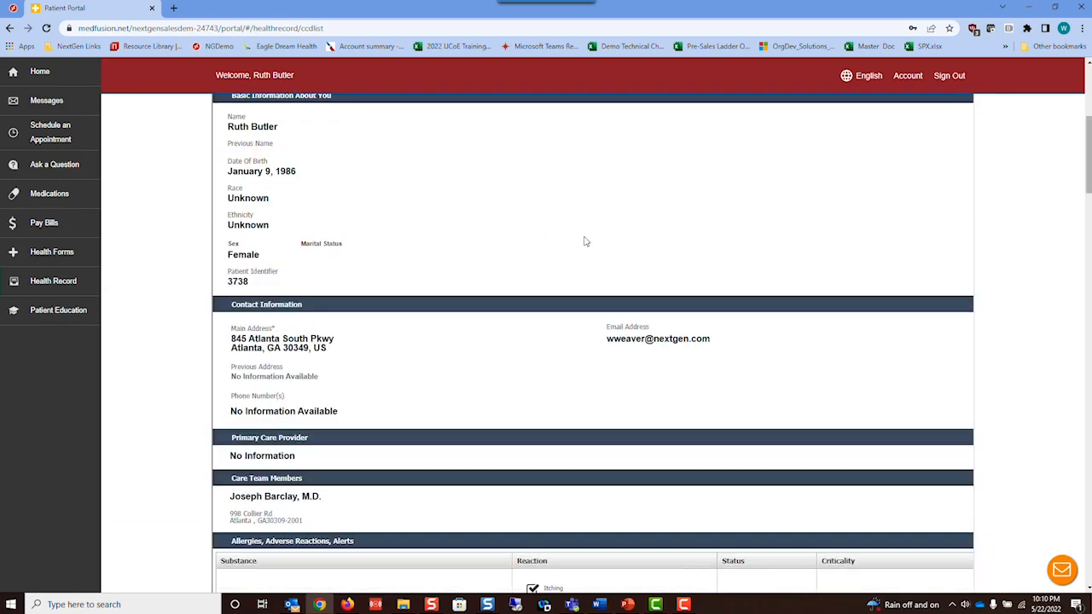
{"action": "scroll", "coordinate": [584, 241], "scroll_direction": "down", "scroll_amount": 2}
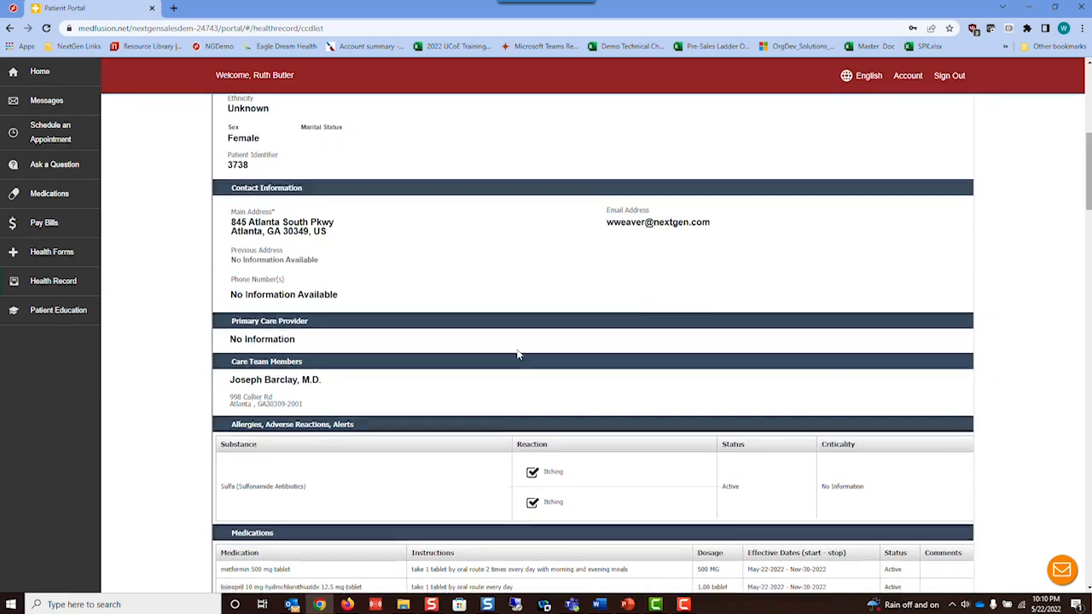
{"action": "scroll", "coordinate": [458, 330], "scroll_direction": "down", "scroll_amount": 2}
{"action": "scroll", "coordinate": [359, 314], "scroll_direction": "down", "scroll_amount": 2}
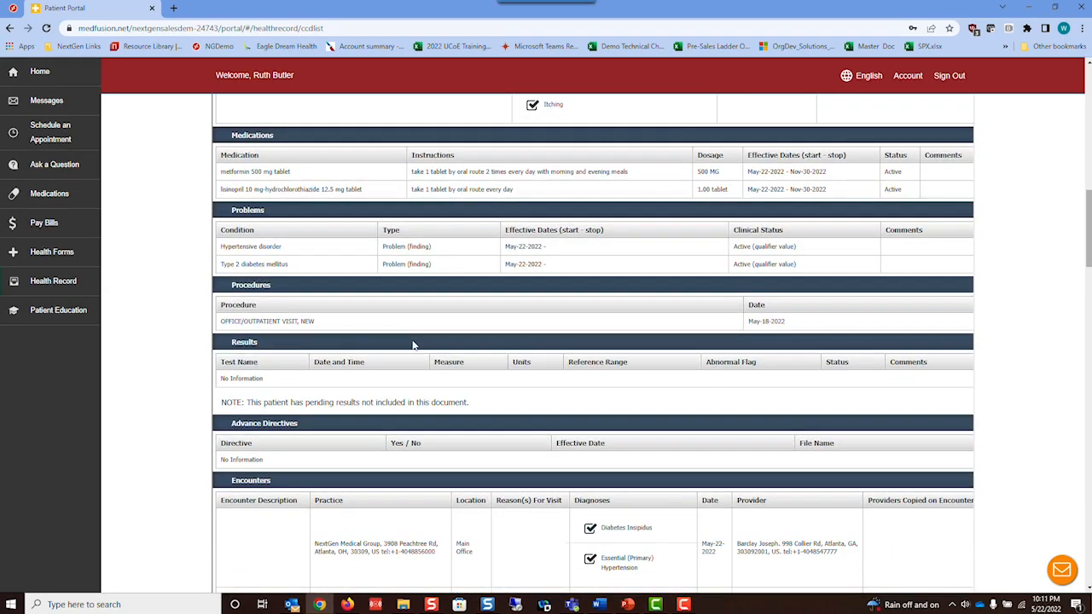
{"action": "scroll", "coordinate": [414, 345], "scroll_direction": "down", "scroll_amount": 2}
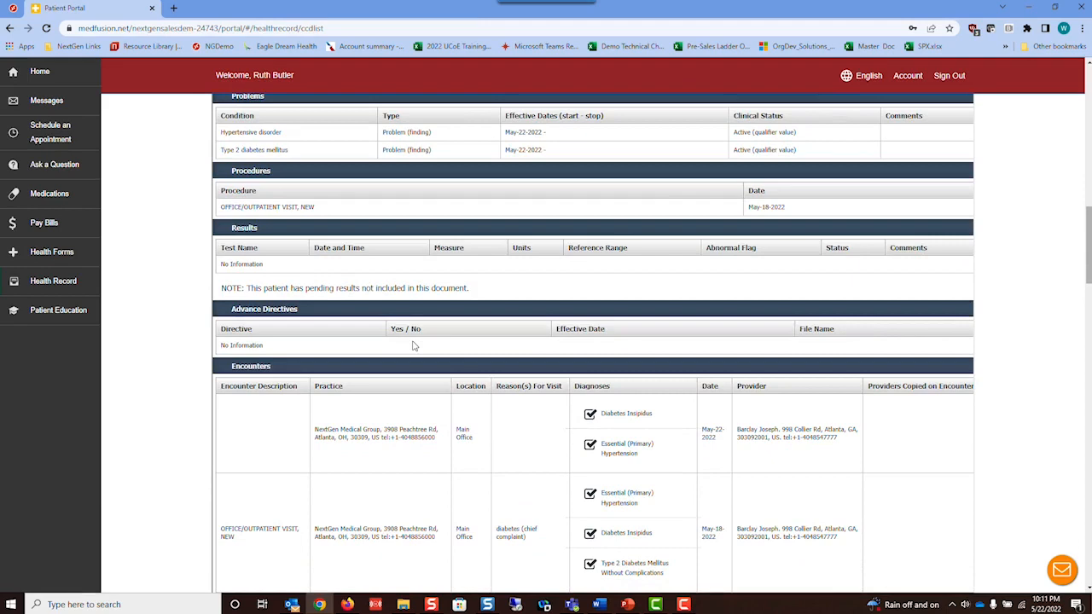
{"action": "scroll", "coordinate": [434, 355], "scroll_direction": "down", "scroll_amount": 2}
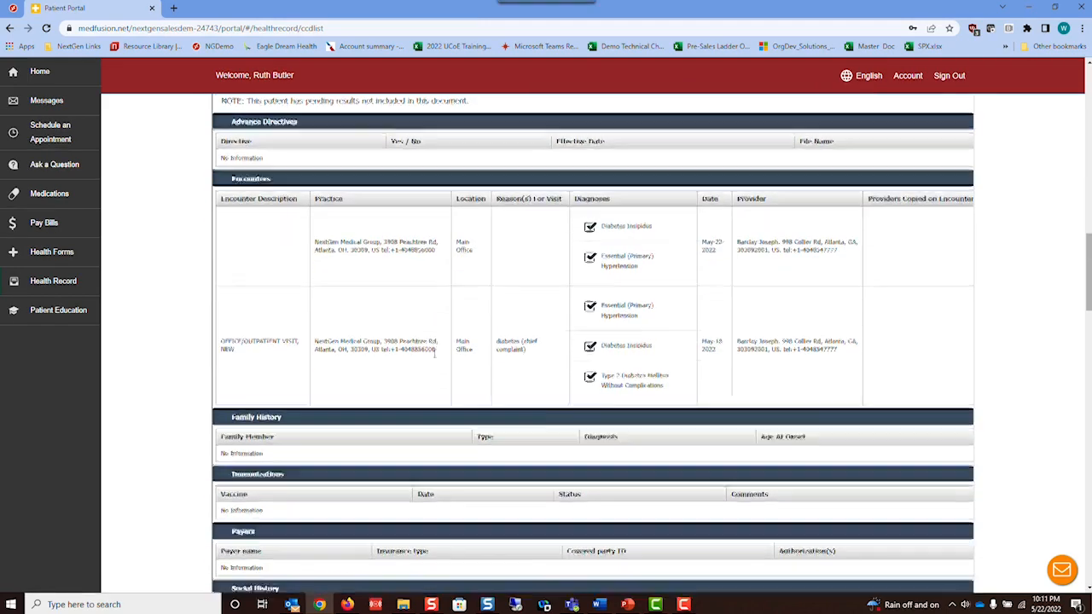
{"action": "scroll", "coordinate": [434, 355], "scroll_direction": "down", "scroll_amount": 2}
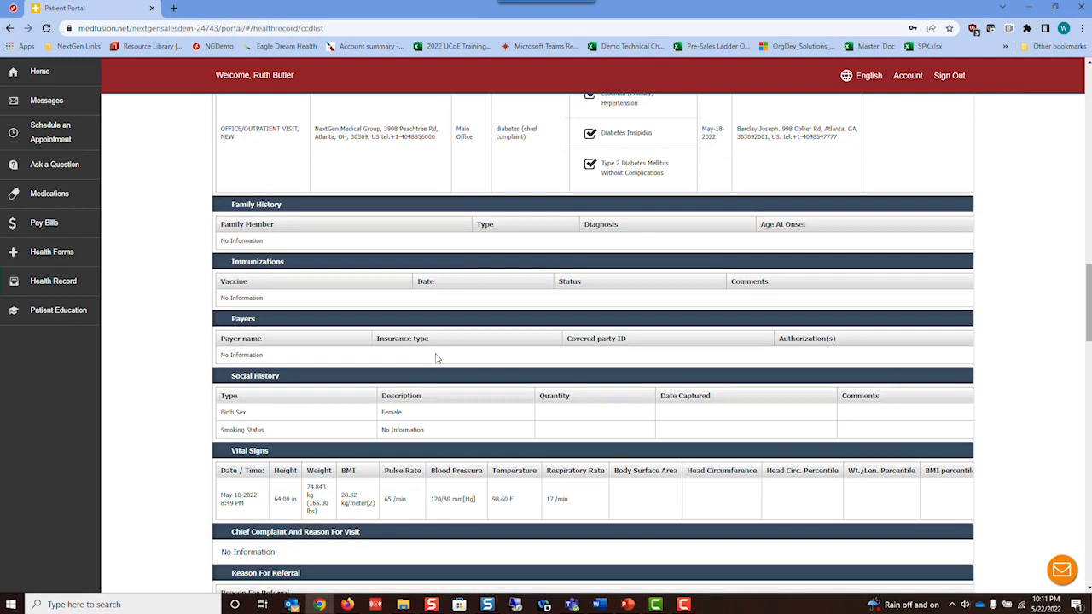
{"action": "scroll", "coordinate": [458, 370], "scroll_direction": "up", "scroll_amount": 3}
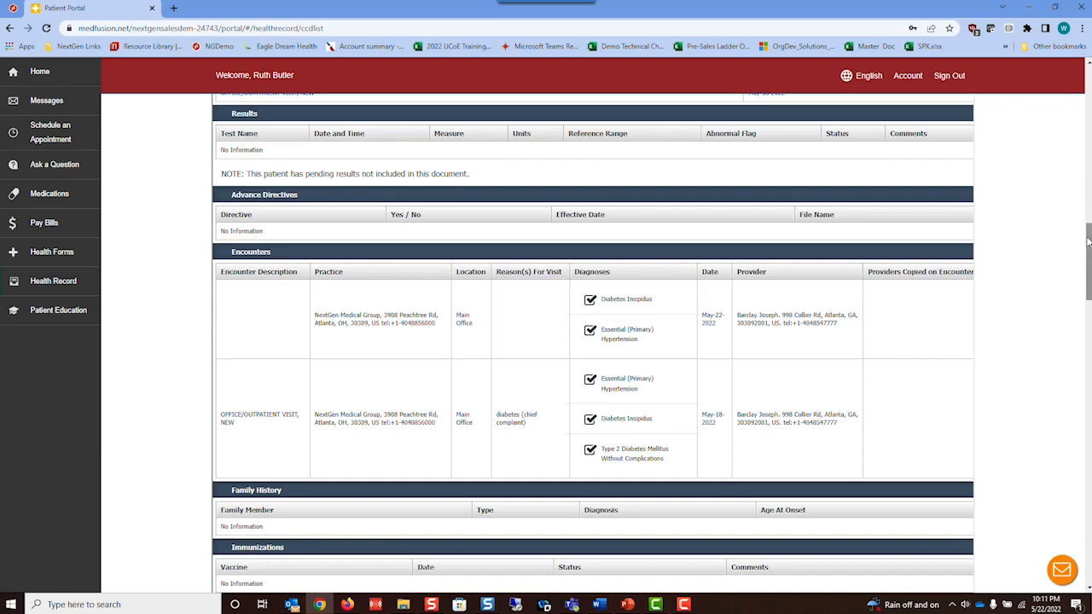
{"action": "left_click_drag", "start_coordinate": [1088, 243], "coordinate": [1088, 516]}
- Open the consolidated health record request, cancel it, and return to the Home dashboard
{"action": "left_click", "coordinate": [815, 431]}
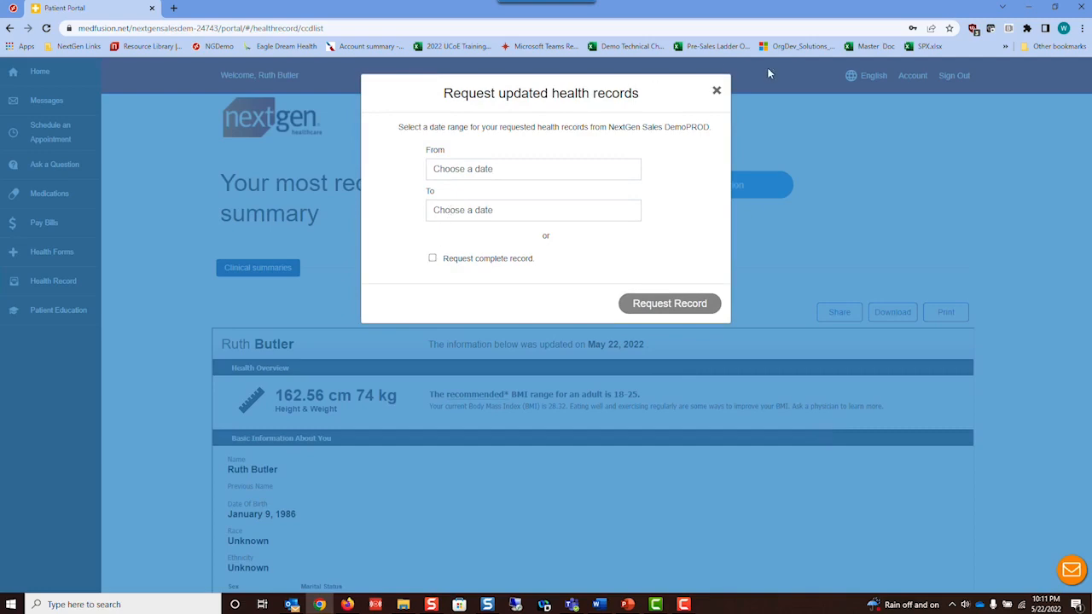
{"action": "left_click", "coordinate": [716, 92]}
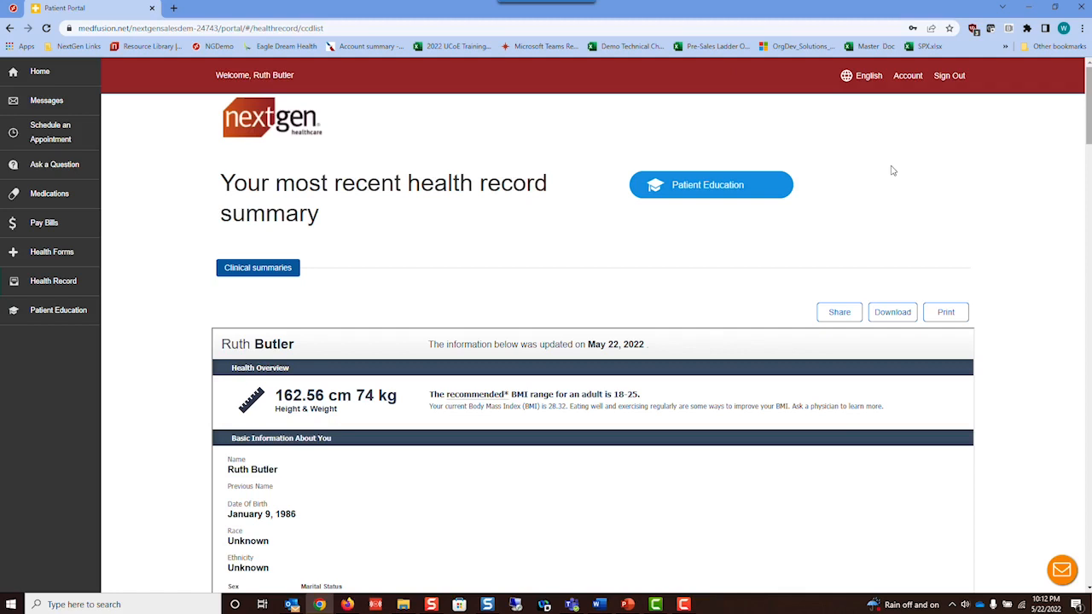
{"action": "left_click", "coordinate": [40, 75]}
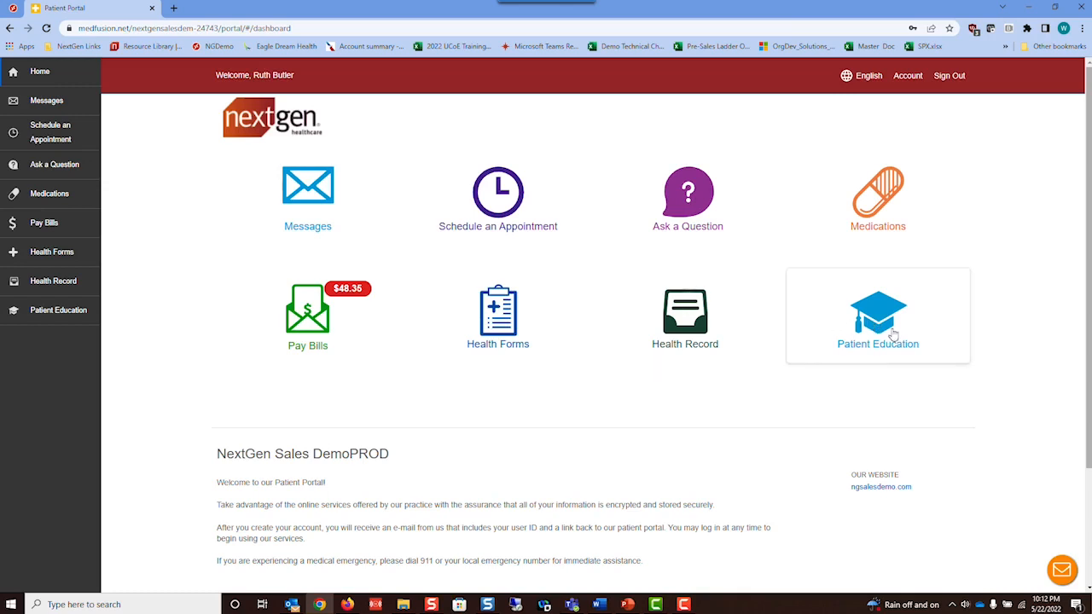
- Launch Schedule an Appointment and continue into online scheduling in a new tab
{"action": "left_click", "coordinate": [504, 202]}
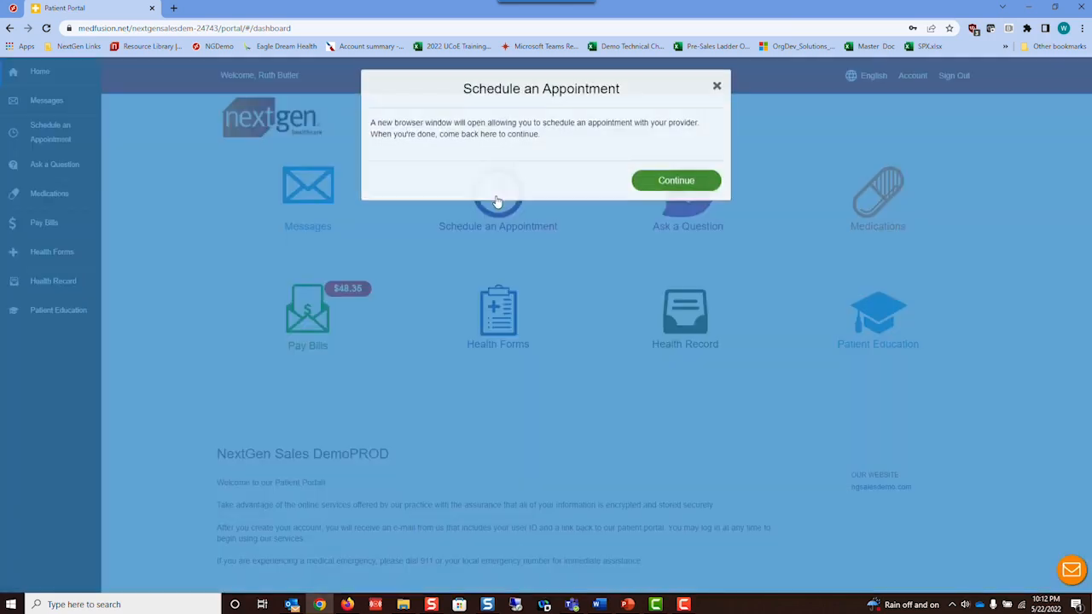
{"action": "left_click", "coordinate": [664, 186]}
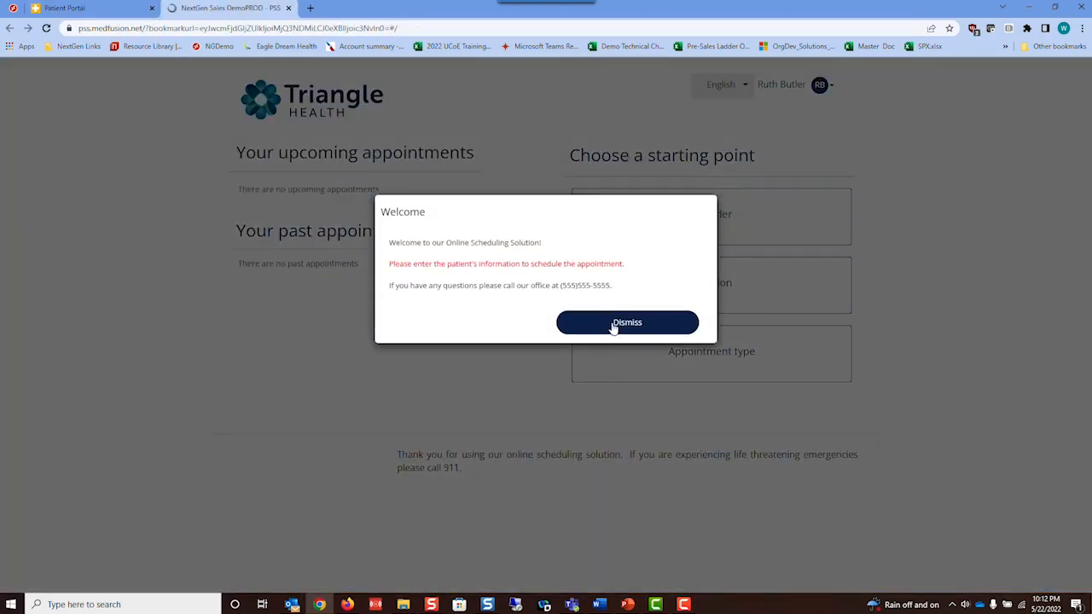
- Dismiss the Welcome dialog on the Triangle Health scheduling page
{"action": "left_click", "coordinate": [612, 324]}
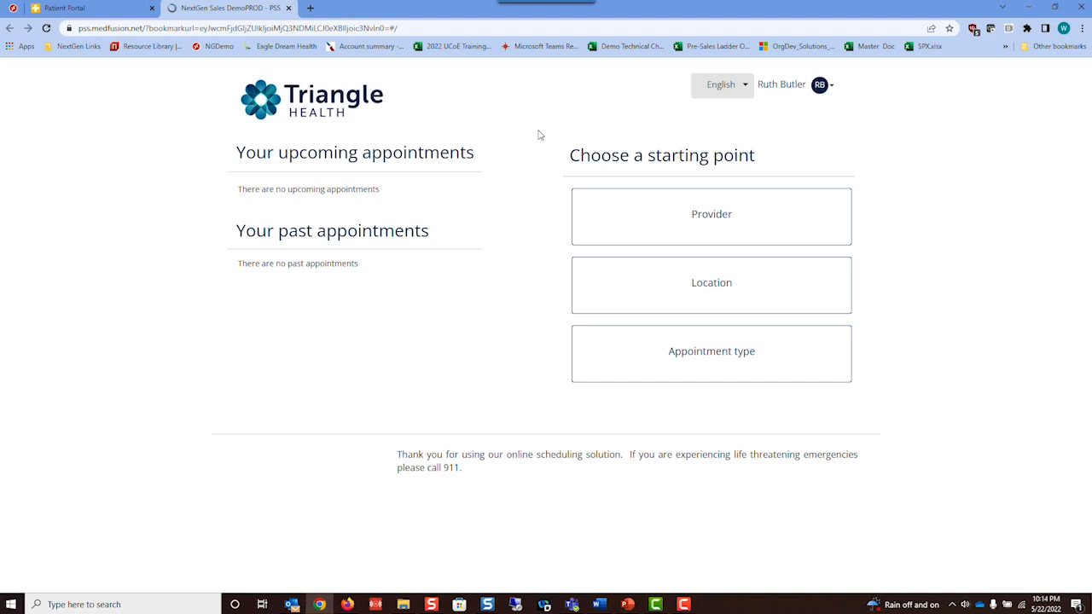
- Book an Office Visit with the chosen doctor at Main Office on May 27, 2022, 04:45 PM
{"action": "left_click", "coordinate": [662, 232]}
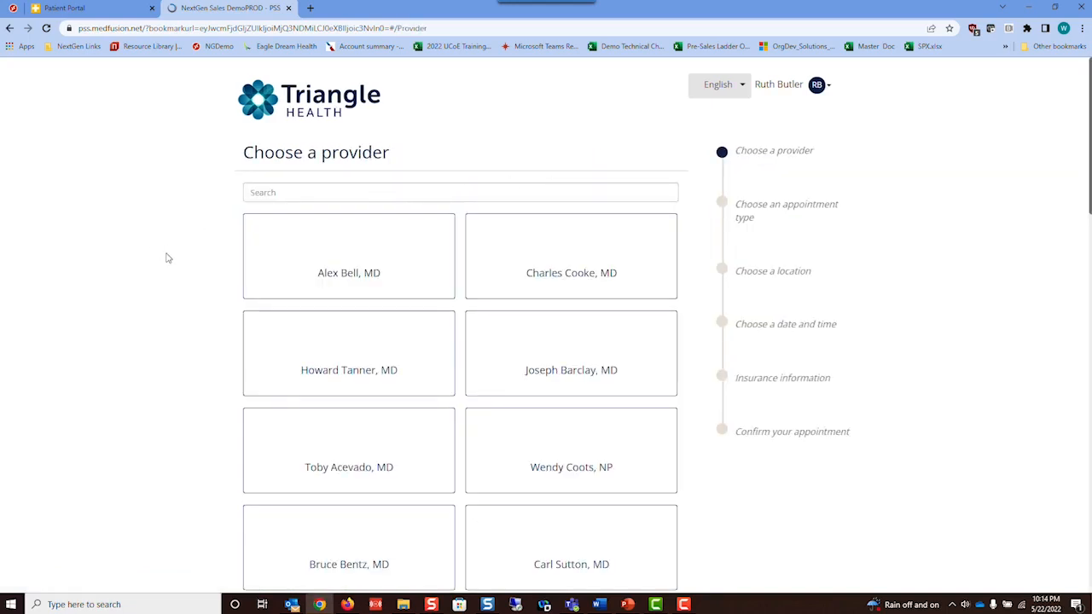
{"action": "scroll", "coordinate": [185, 281], "scroll_direction": "down", "scroll_amount": 1}
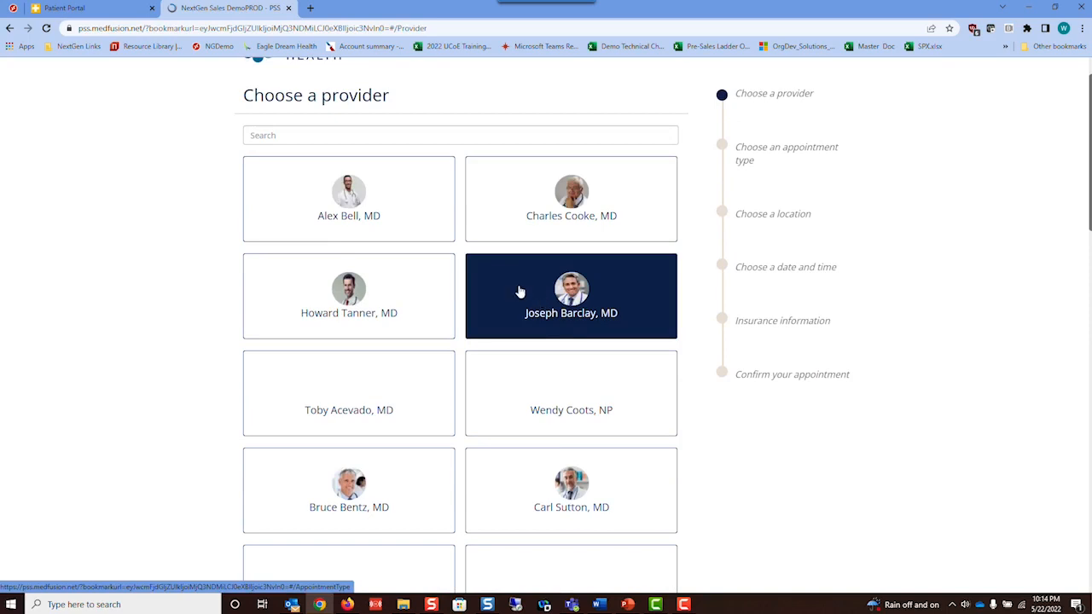
{"action": "left_click", "coordinate": [520, 292]}
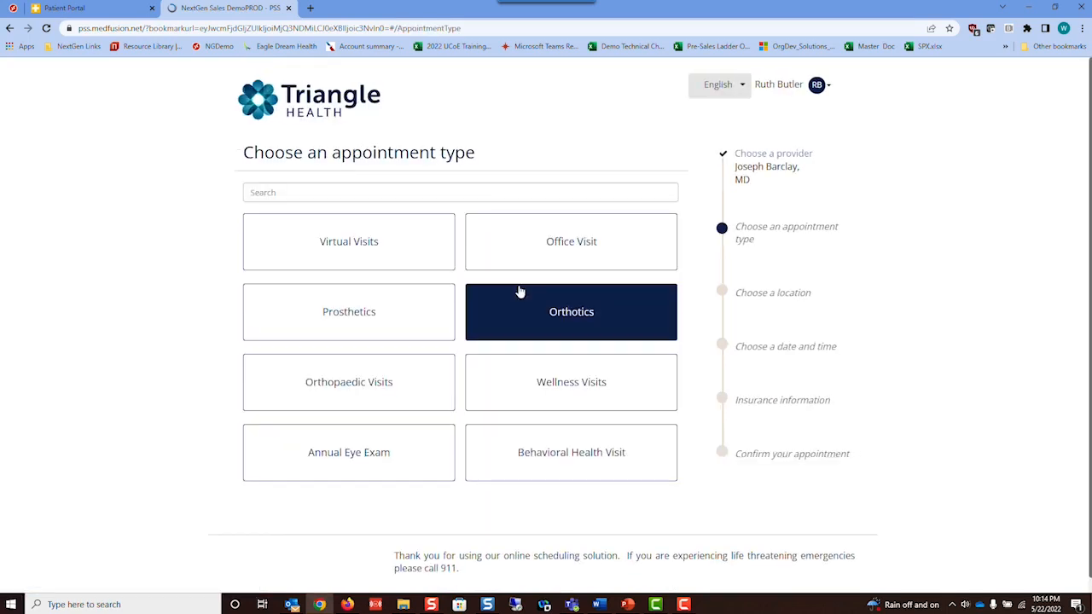
{"action": "left_click", "coordinate": [546, 251]}
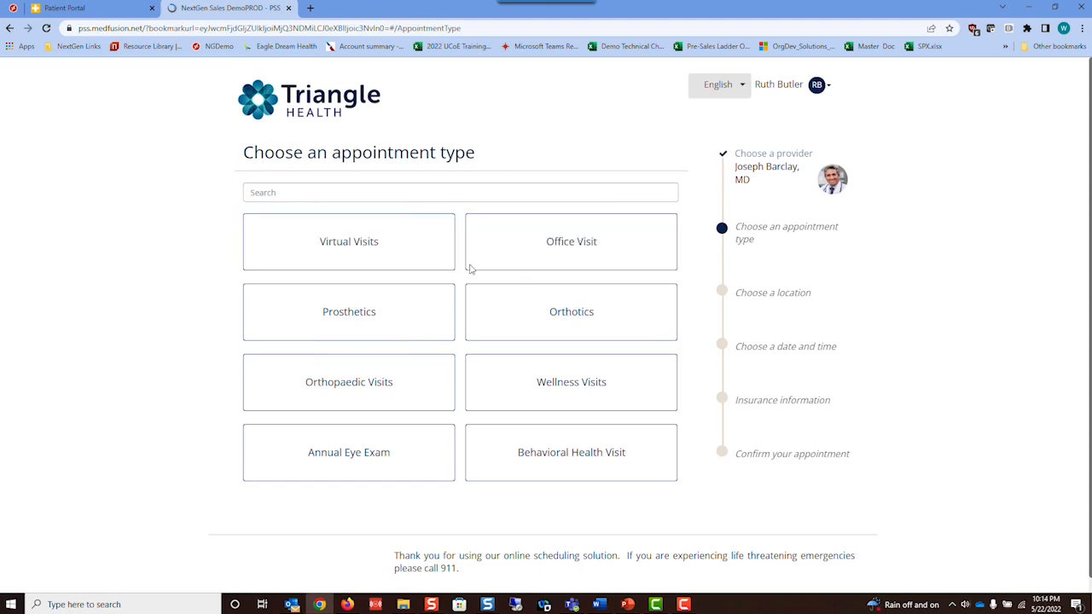
{"action": "left_click", "coordinate": [563, 266]}
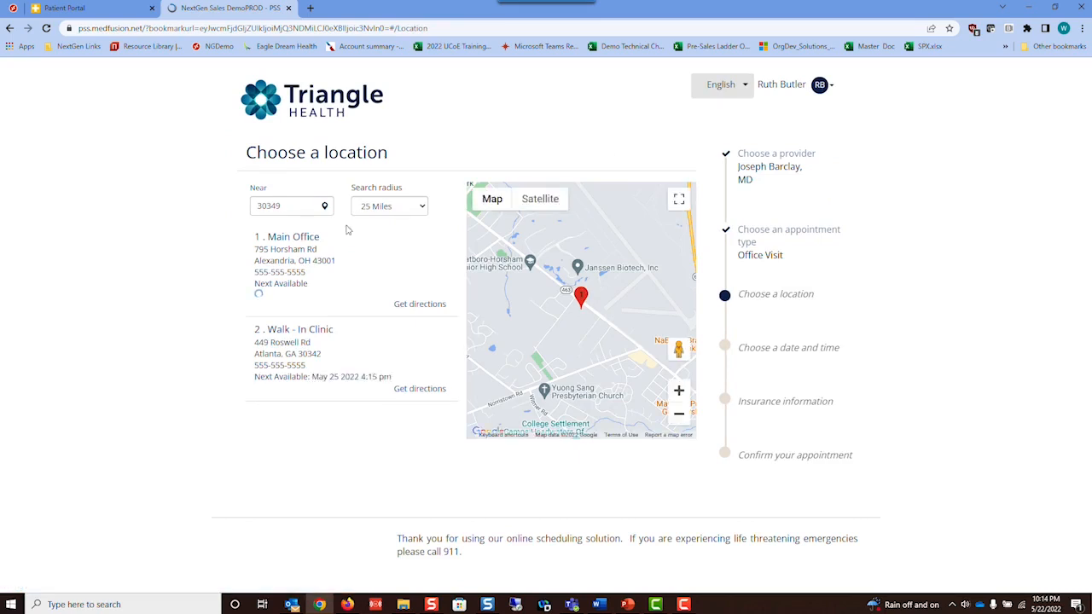
{"action": "left_click", "coordinate": [303, 242]}
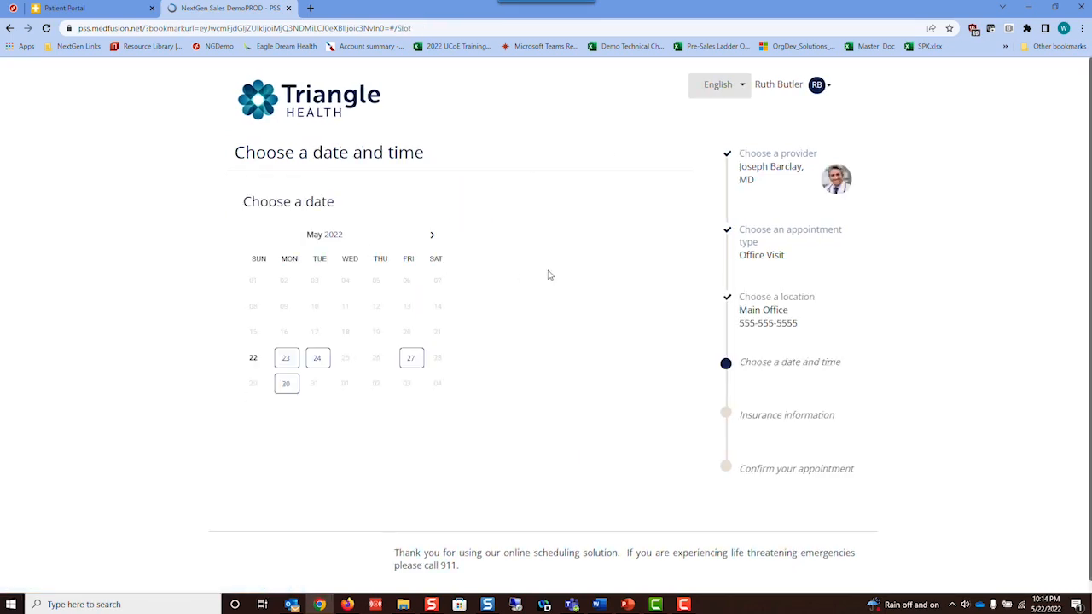
{"action": "left_click", "coordinate": [317, 359]}
{"action": "left_click", "coordinate": [411, 358]}
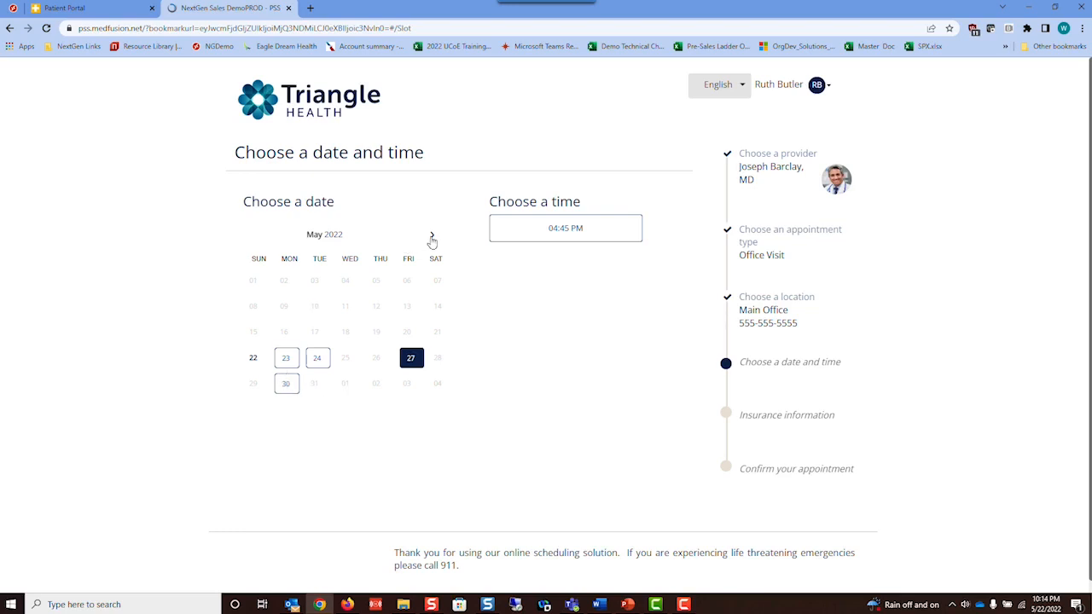
{"action": "left_click", "coordinate": [519, 231]}
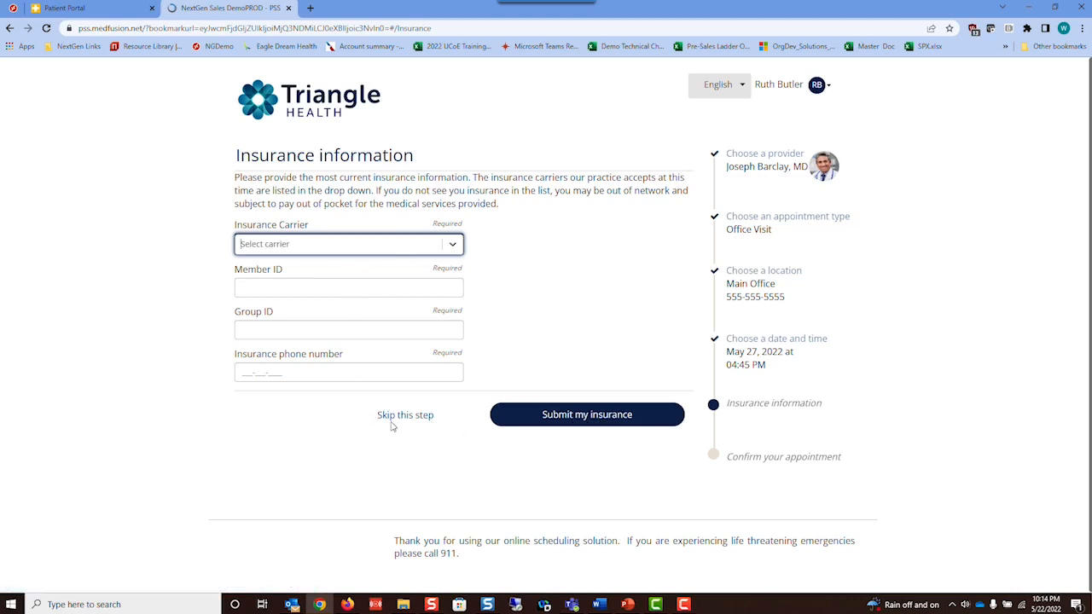
- Skip insurance, confirm the May 27 appointment as correct, and return to the appointment list
{"action": "left_click", "coordinate": [417, 417]}
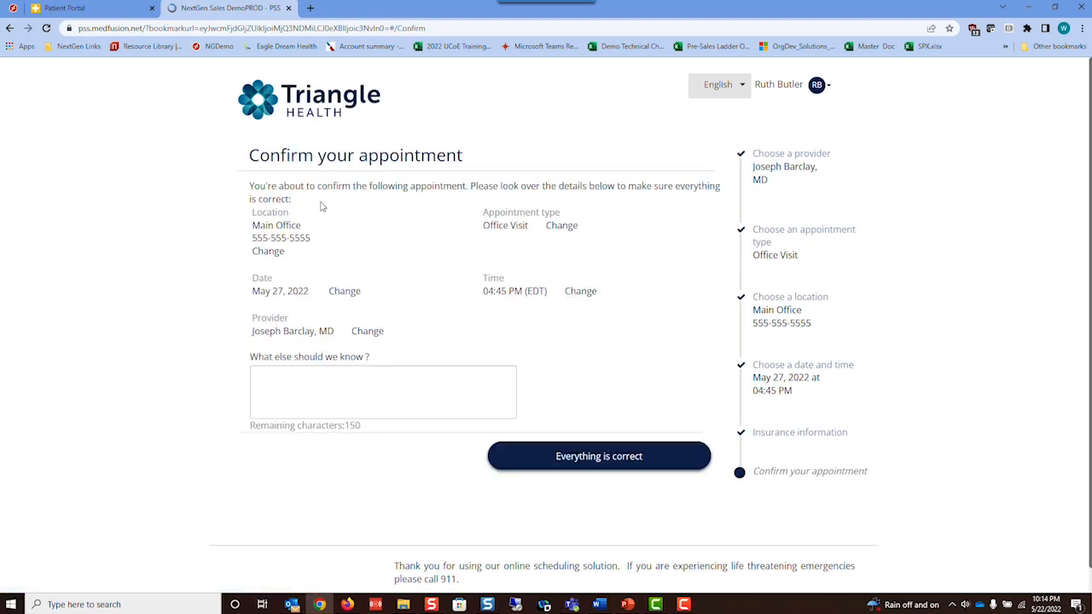
{"action": "left_click", "coordinate": [289, 392]}
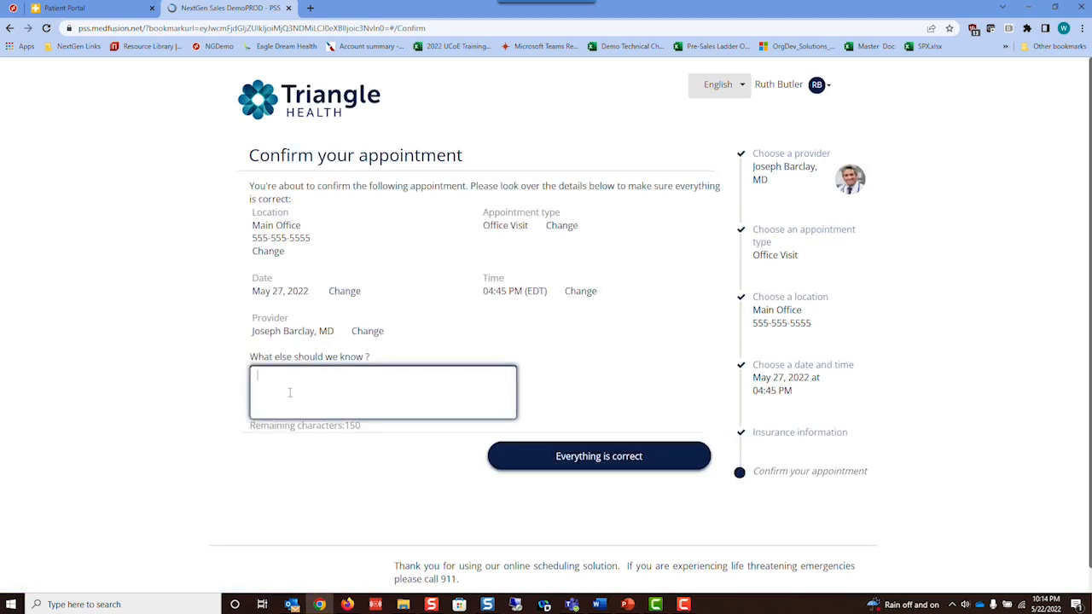
{"action": "left_click", "coordinate": [568, 459]}
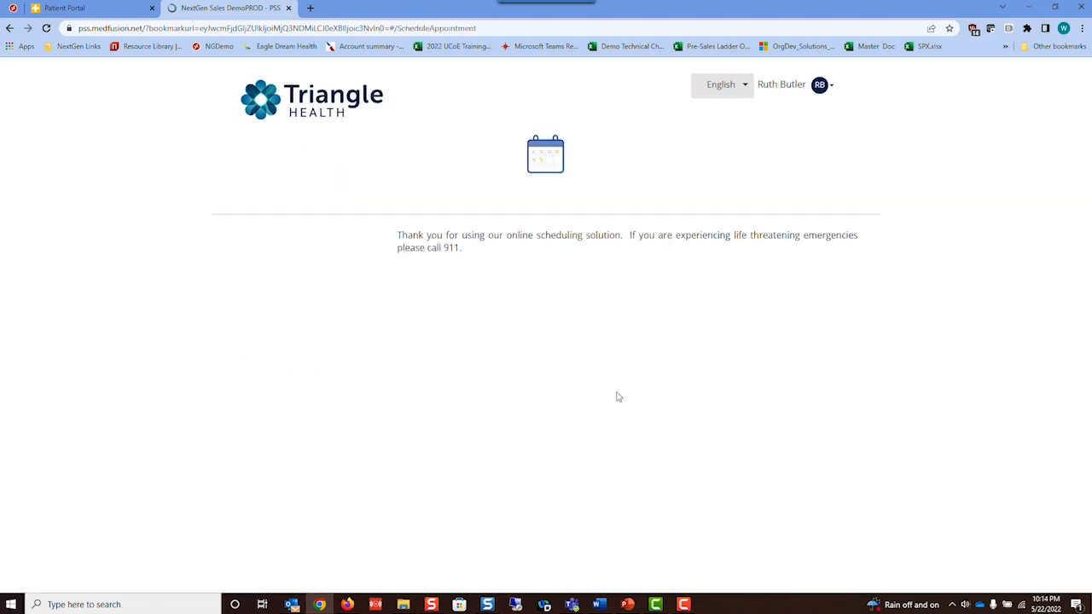
{"action": "left_click", "coordinate": [634, 416]}
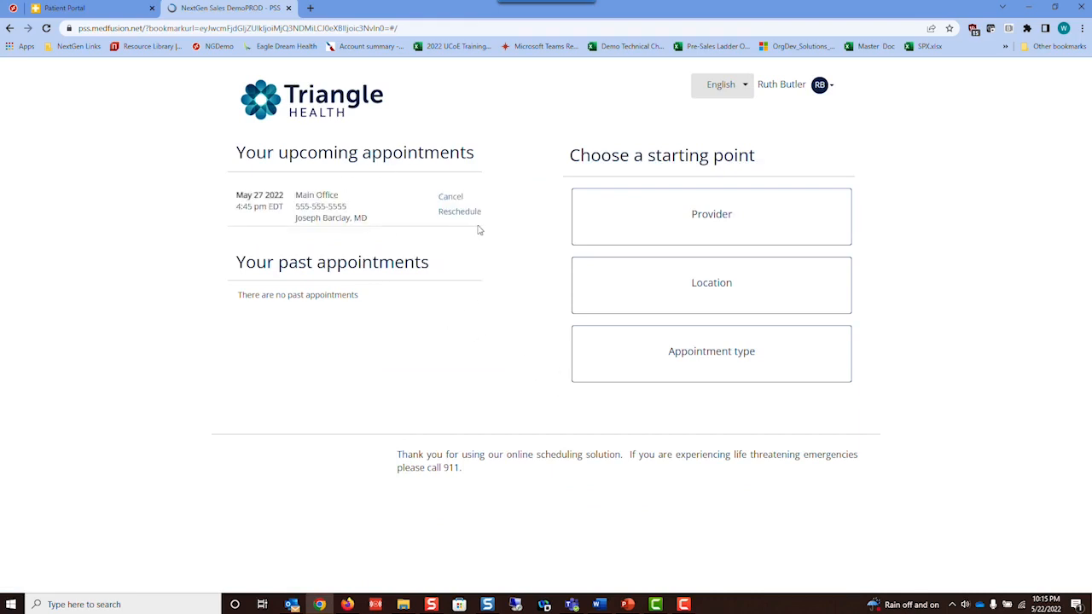
{"action": "left_click", "coordinate": [474, 217]}
- Switch to NextGen PM and close the Modify Patient Information dialog
{"action": "left_click", "coordinate": [80, 8]}
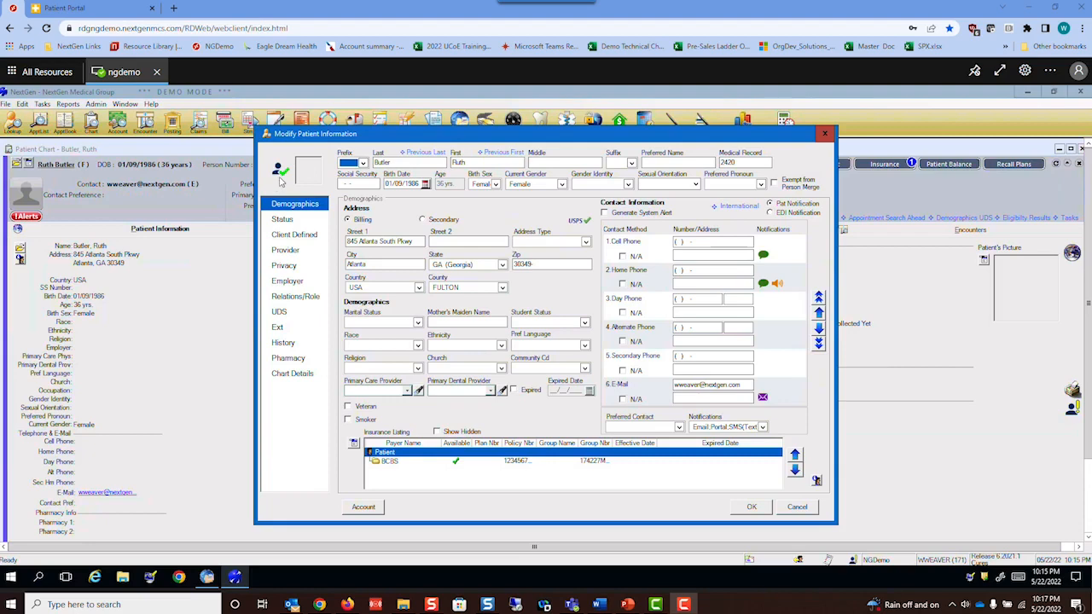
{"action": "left_click", "coordinate": [826, 134]}
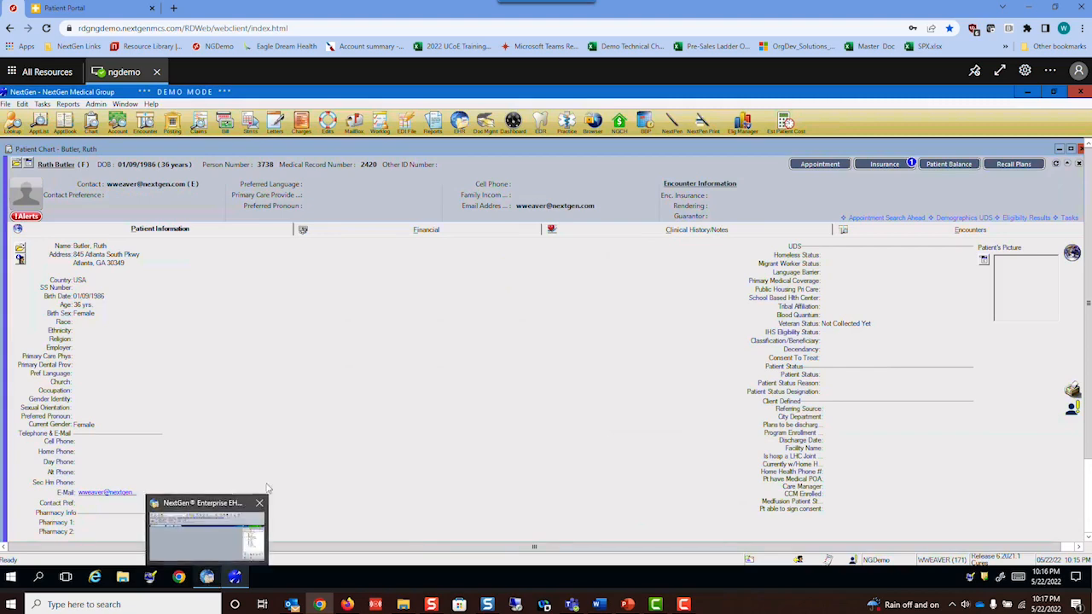
- Refresh the patient's history list in the EHR patient window
{"action": "left_click", "coordinate": [209, 578]}
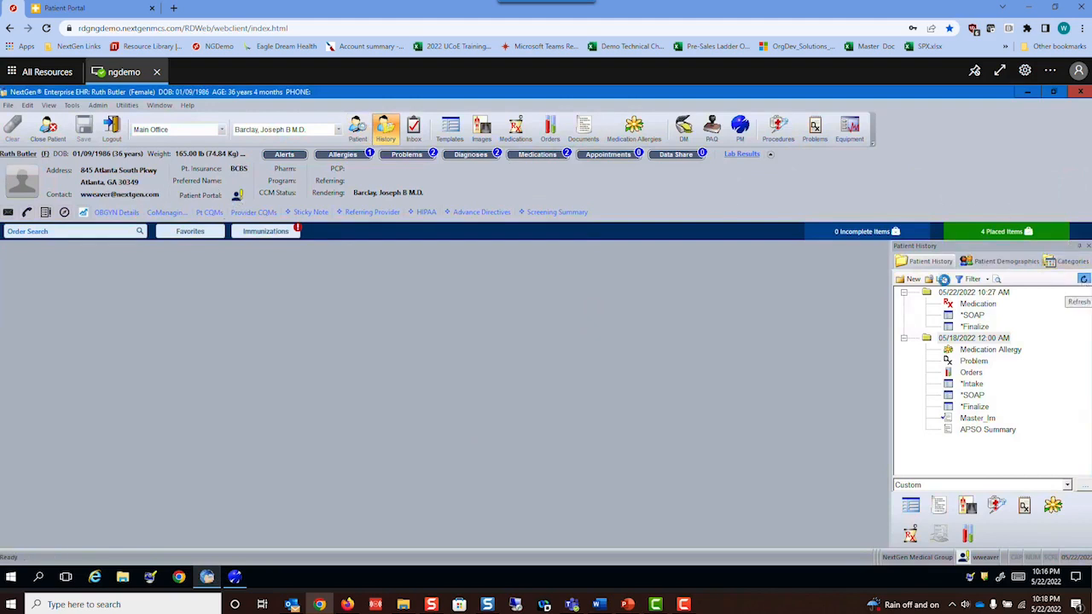
{"action": "left_click", "coordinate": [1084, 280]}
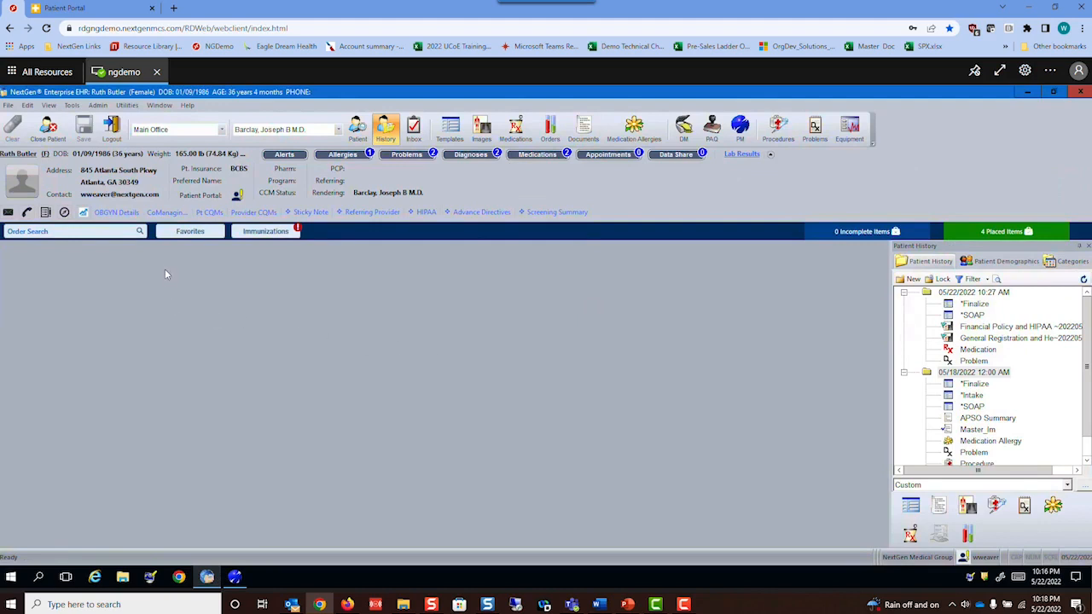
{"action": "left_click", "coordinate": [1082, 279]}
- Close the current chart, then search for the patient by name and reopen her chart
{"action": "left_click", "coordinate": [51, 129]}
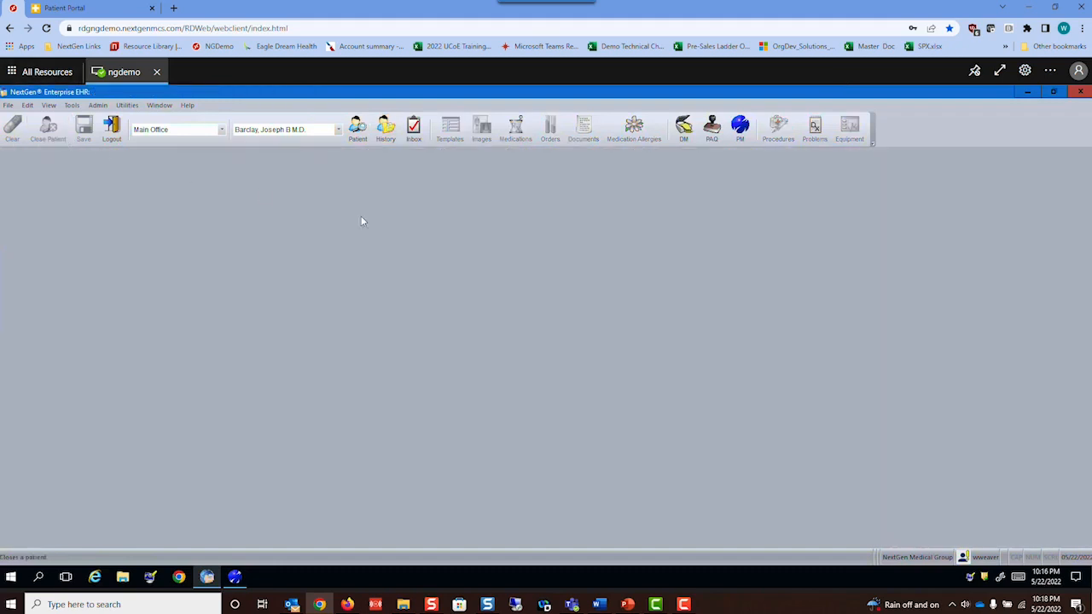
{"action": "left_click", "coordinate": [361, 128]}
{"action": "type", "text": "Bul"}
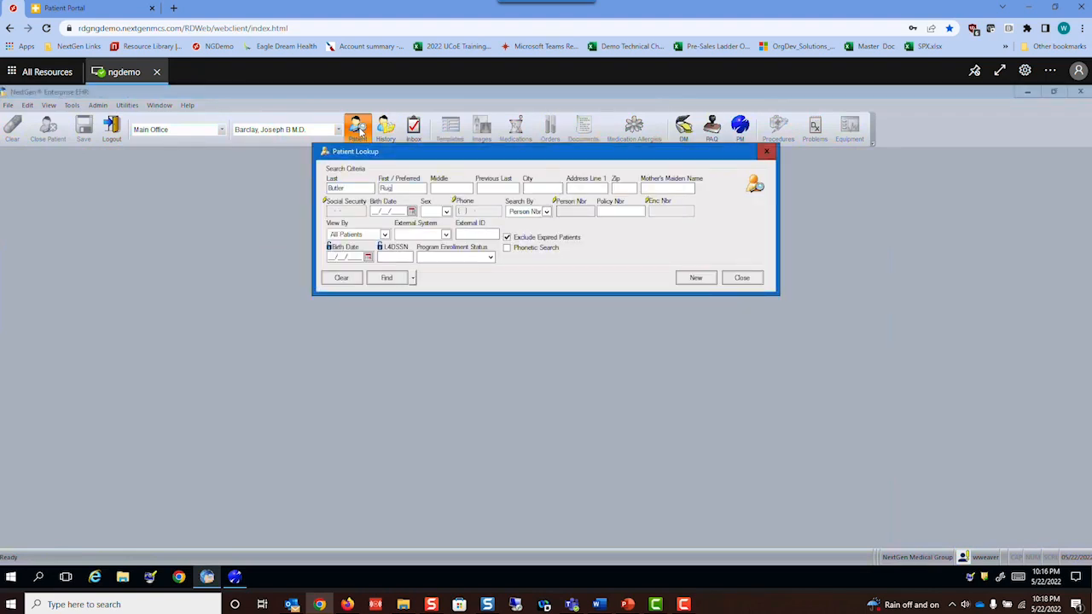
{"action": "type", "text": "Ruth"}
{"action": "key", "text": "Return"}
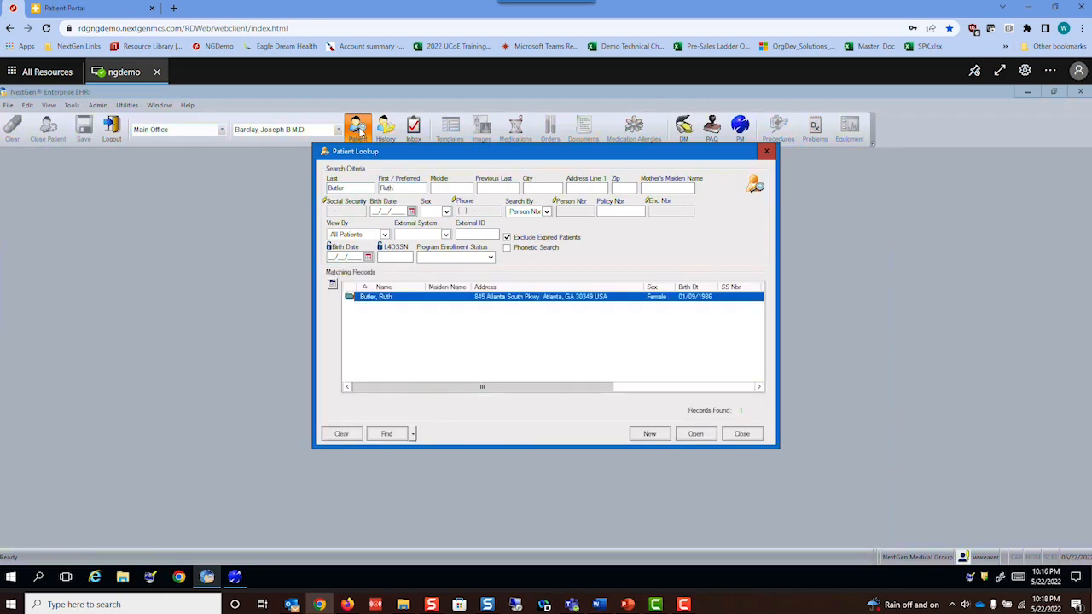
{"action": "left_click", "coordinate": [695, 435]}
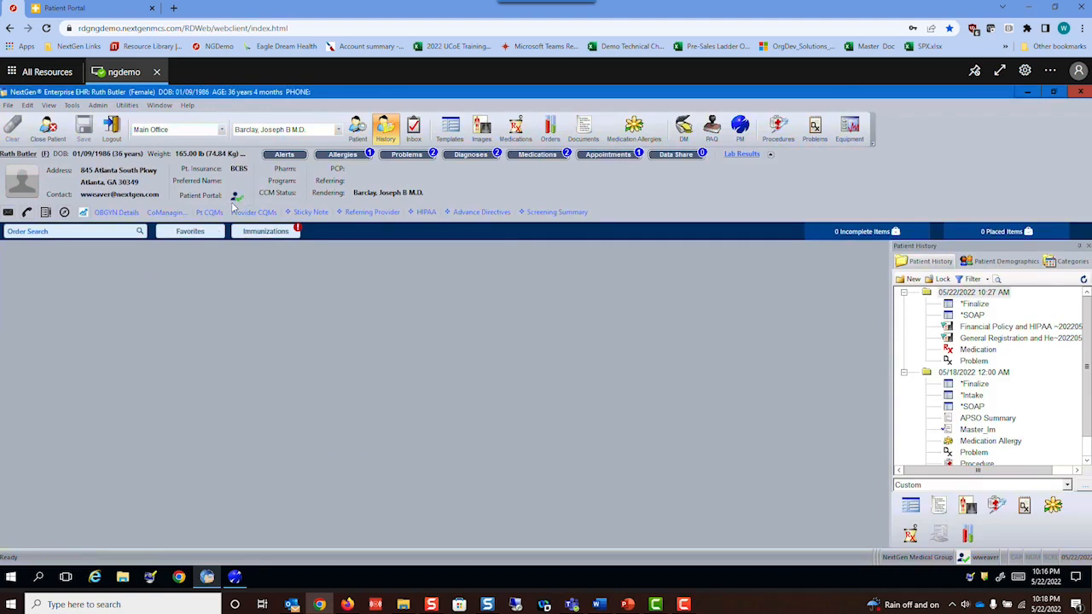
- Make the EHR client full screen and show the Patient Portal inbox of incoming messages
{"action": "mouse_move", "coordinate": [236, 199]}
{"action": "left_click", "coordinate": [1000, 70]}
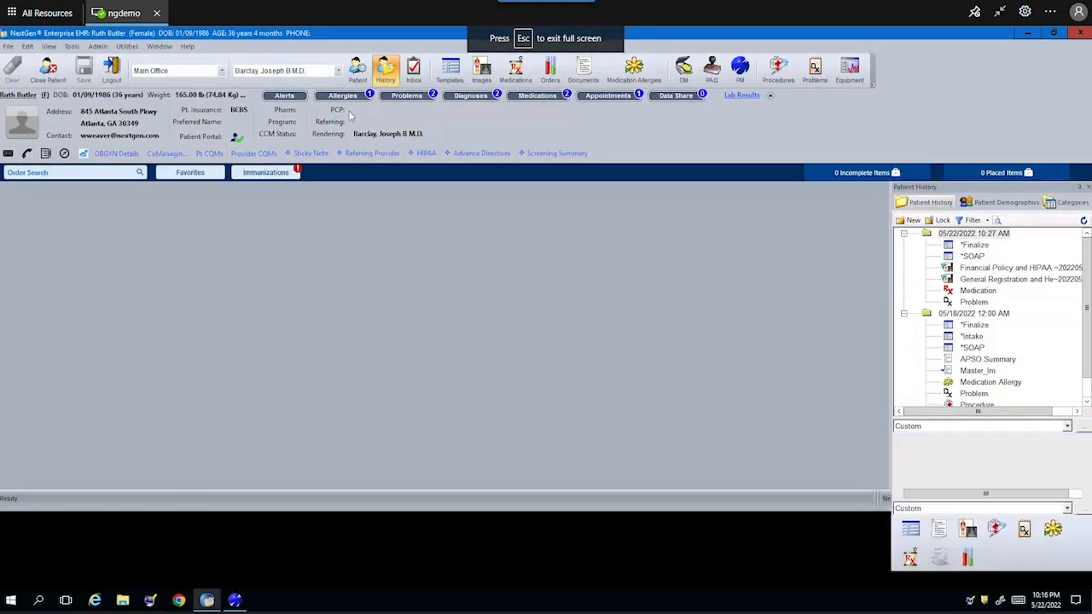
{"action": "left_click", "coordinate": [413, 72]}
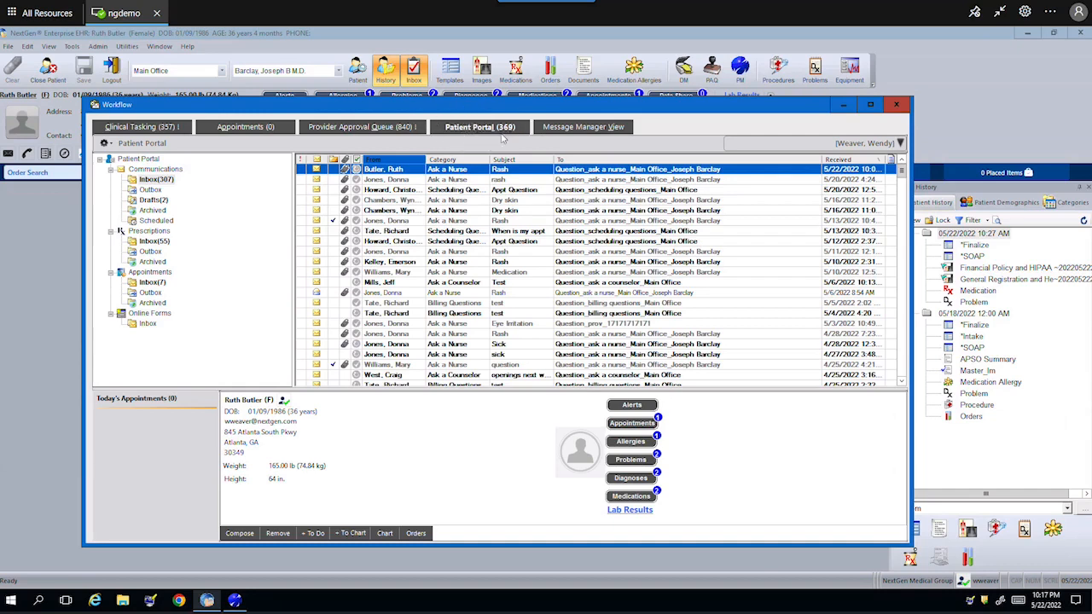
- Accept the Rash message and add its Hand Rash photo attachment to the chart
{"action": "double_click", "coordinate": [377, 169]}
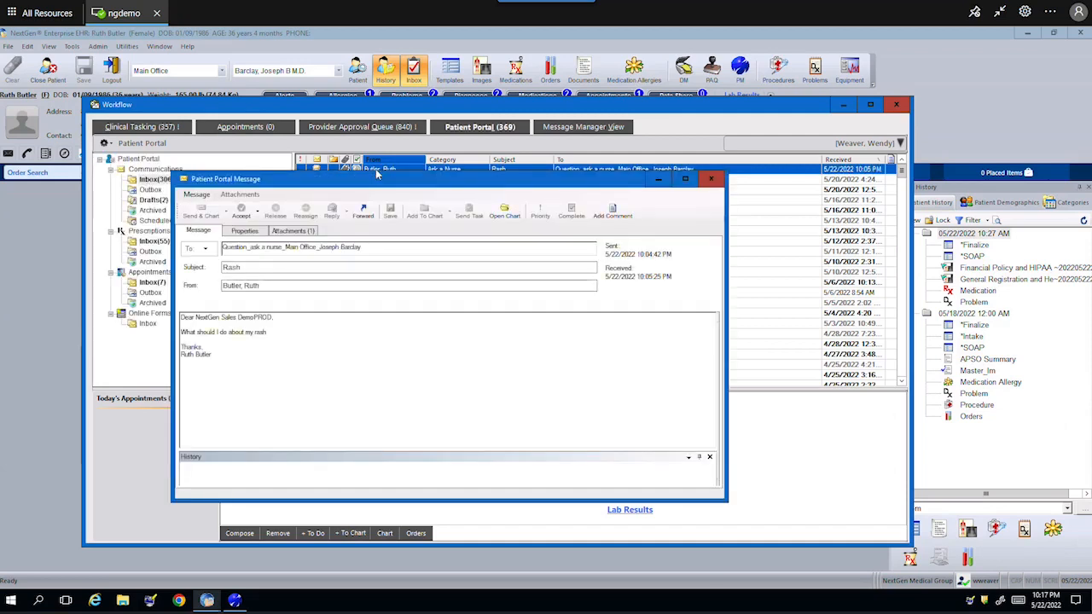
{"action": "left_click", "coordinate": [242, 212]}
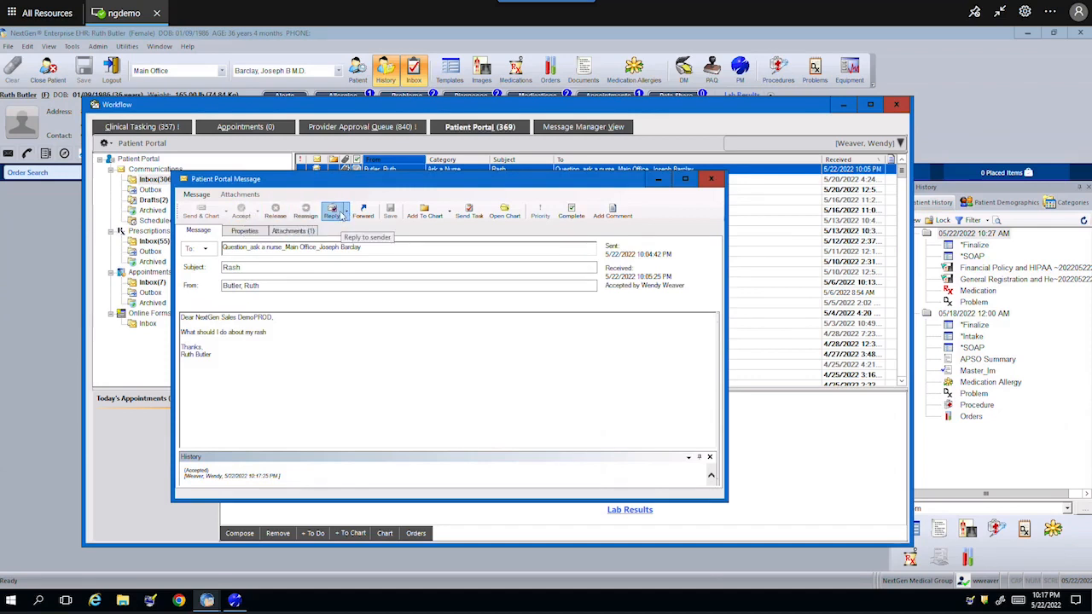
{"action": "left_click", "coordinate": [303, 232]}
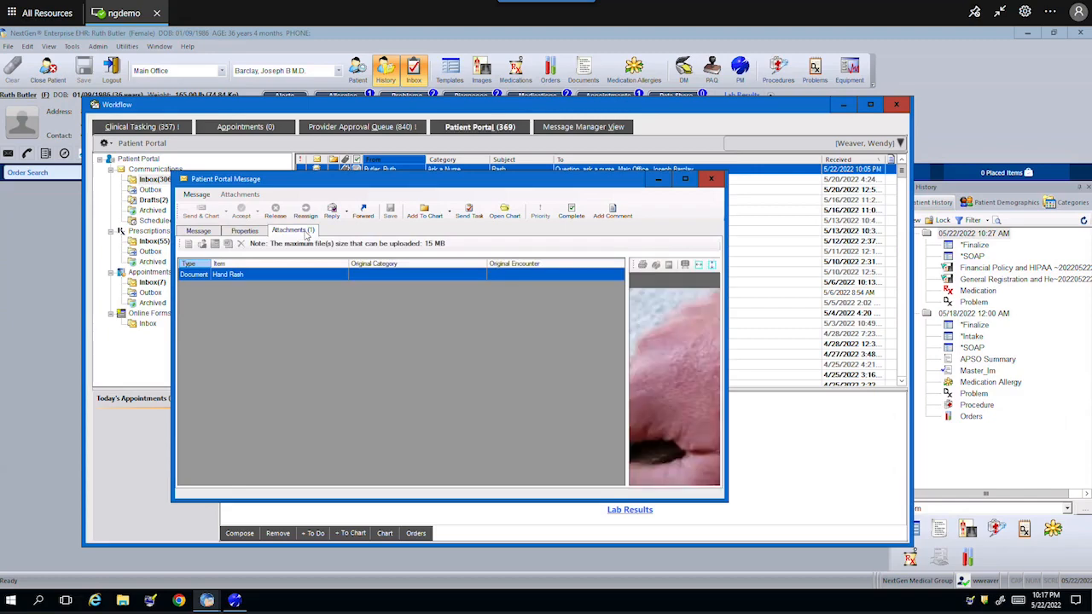
{"action": "left_click", "coordinate": [683, 180]}
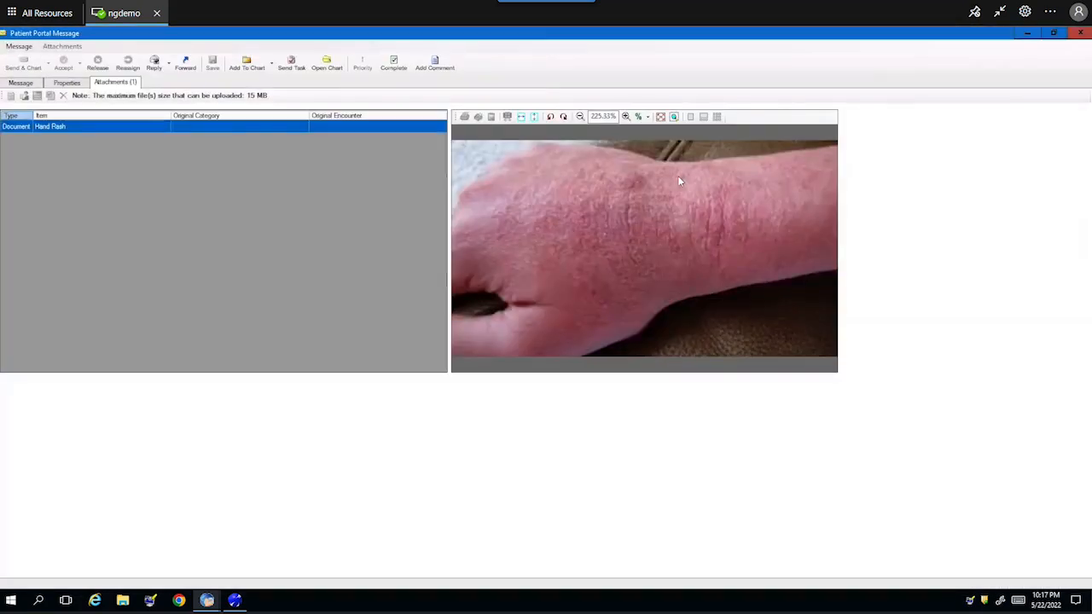
{"action": "right_click", "coordinate": [130, 127]}
{"action": "left_click", "coordinate": [162, 133]}
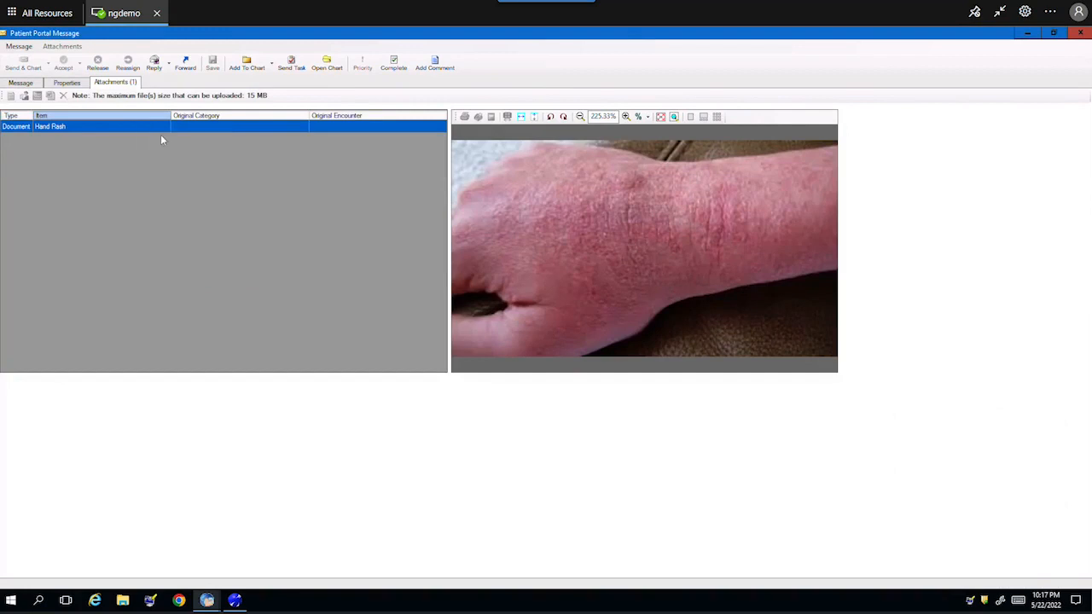
- File the photo under PxP Portal Attachments for the 05/22/2022 10:27 AM encounter, then start a reply
{"action": "left_click", "coordinate": [168, 87]}
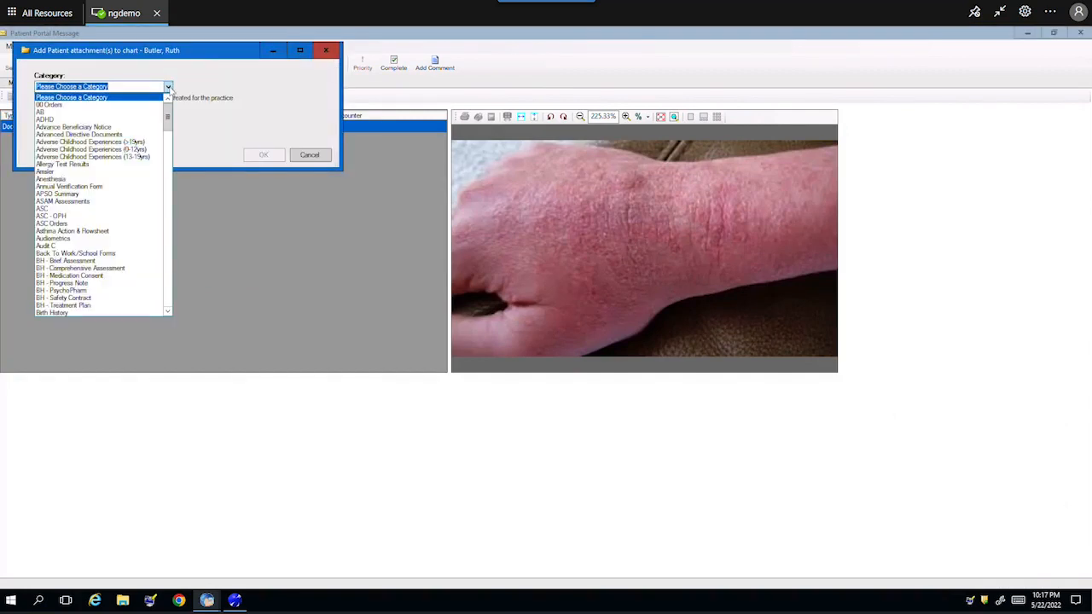
{"action": "scroll", "coordinate": [171, 149], "scroll_direction": "down", "scroll_amount": 2}
{"action": "scroll", "coordinate": [171, 149], "scroll_direction": "down", "scroll_amount": 20}
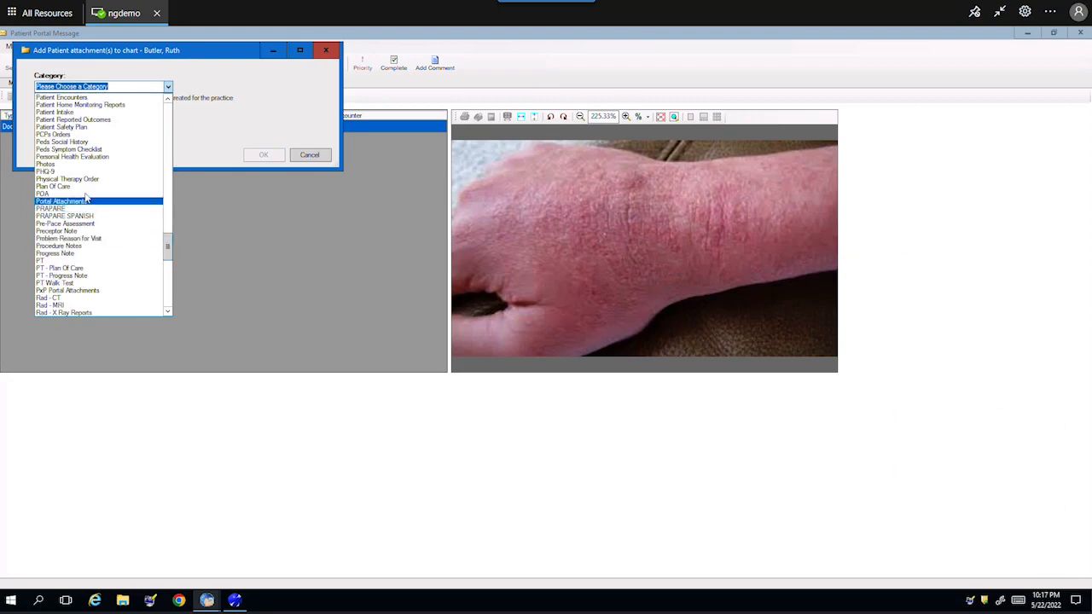
{"action": "left_click", "coordinate": [82, 291]}
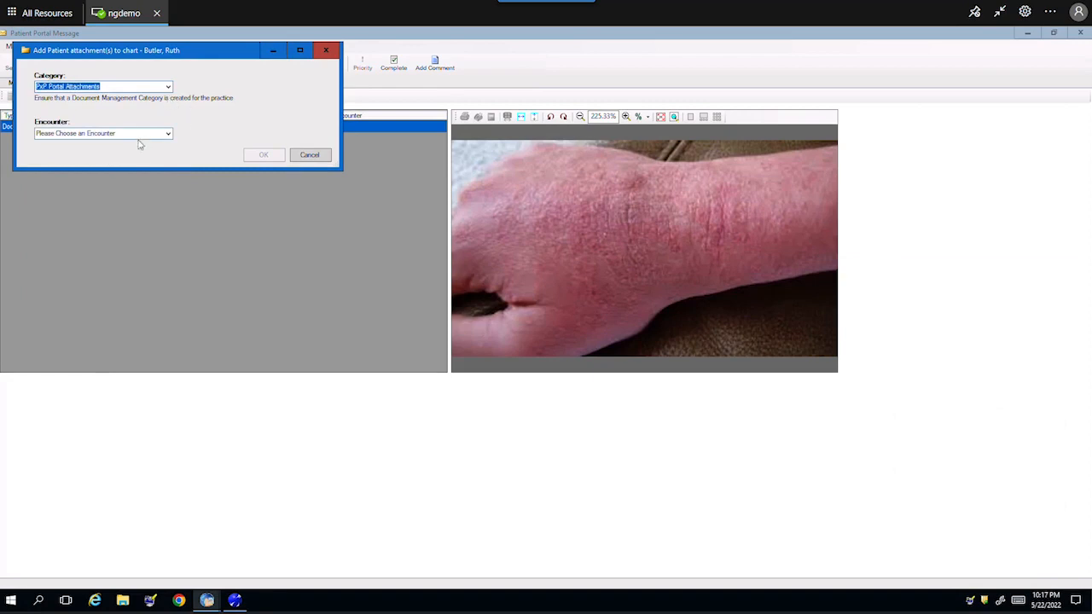
{"action": "left_click", "coordinate": [168, 135]}
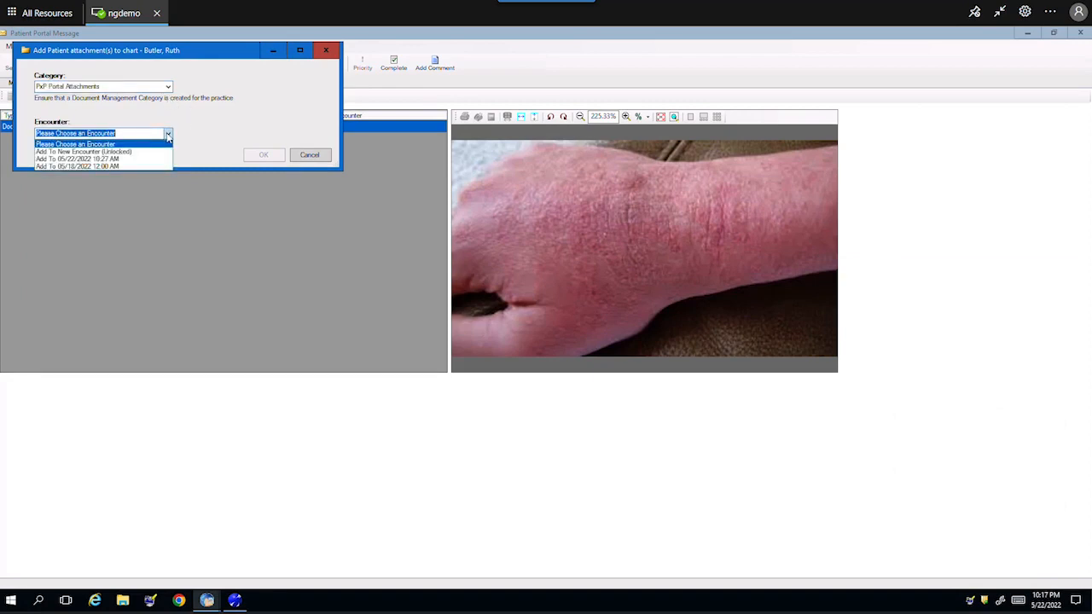
{"action": "left_click", "coordinate": [125, 161]}
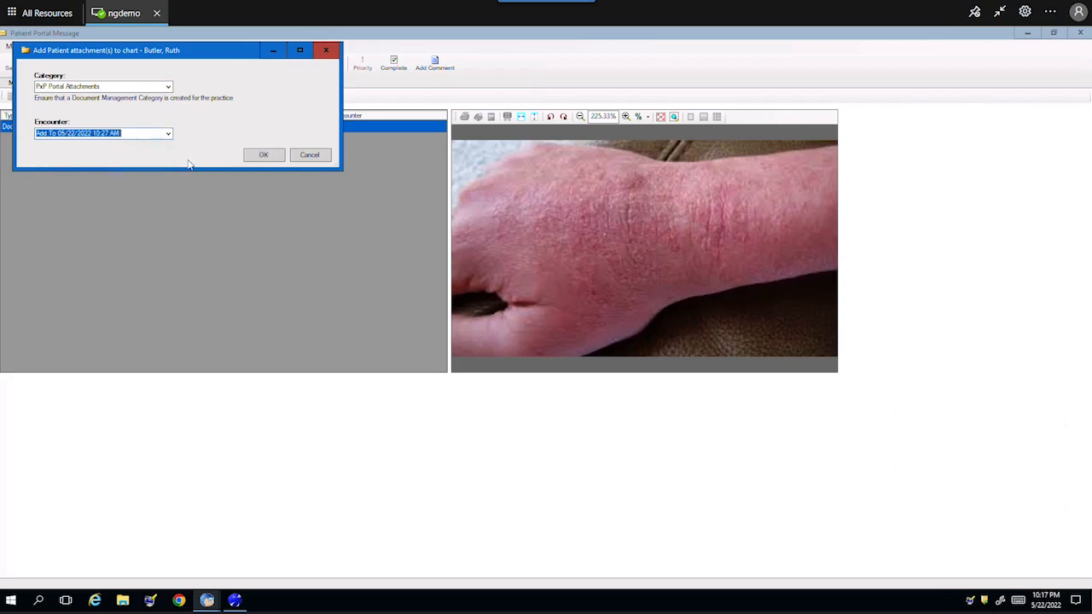
{"action": "left_click", "coordinate": [262, 157]}
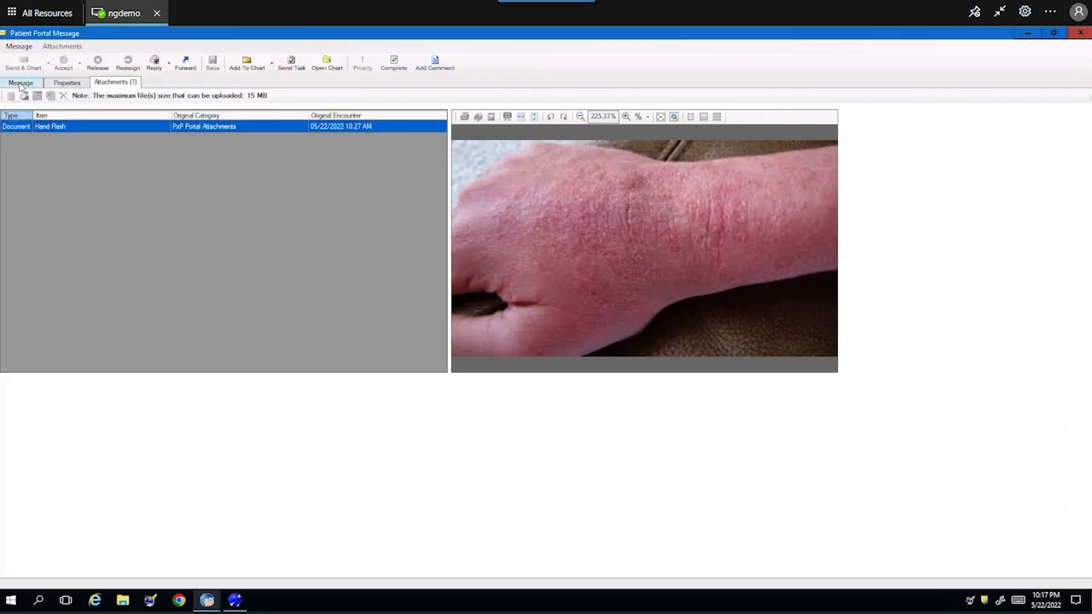
{"action": "left_click", "coordinate": [20, 82]}
{"action": "left_click", "coordinate": [155, 64]}
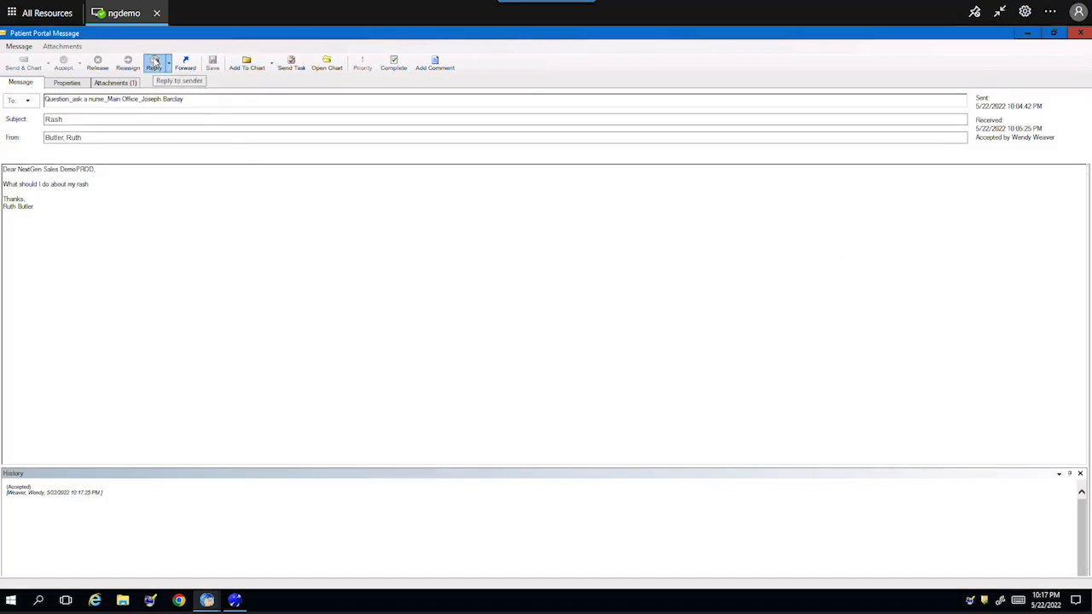
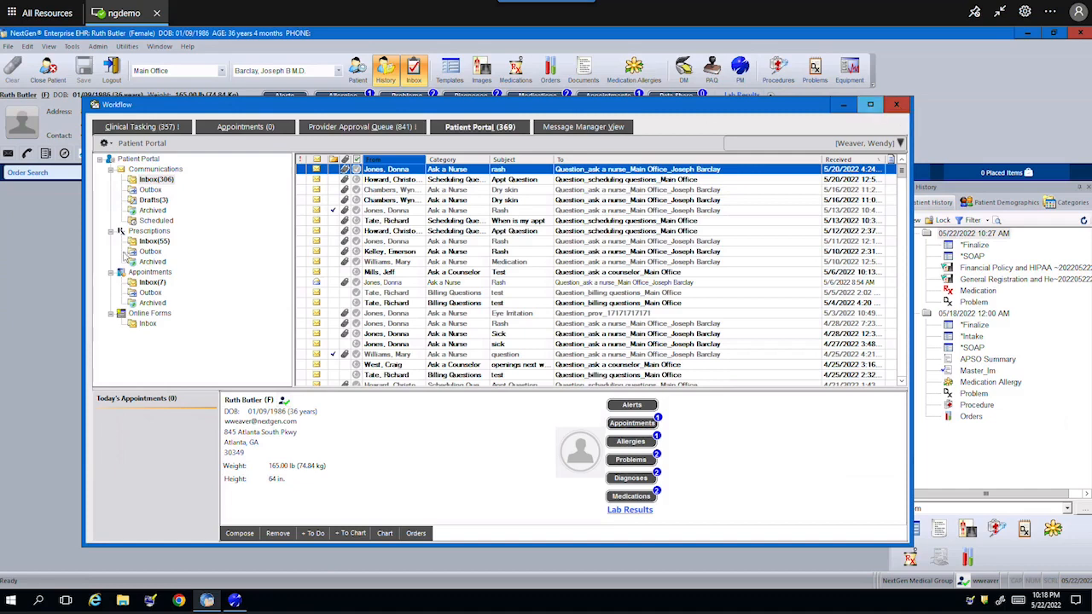
- Start a new portal message to the current patient, sent as NextGen Medical Nurse Staff
{"action": "key", "text": "ctrl"}
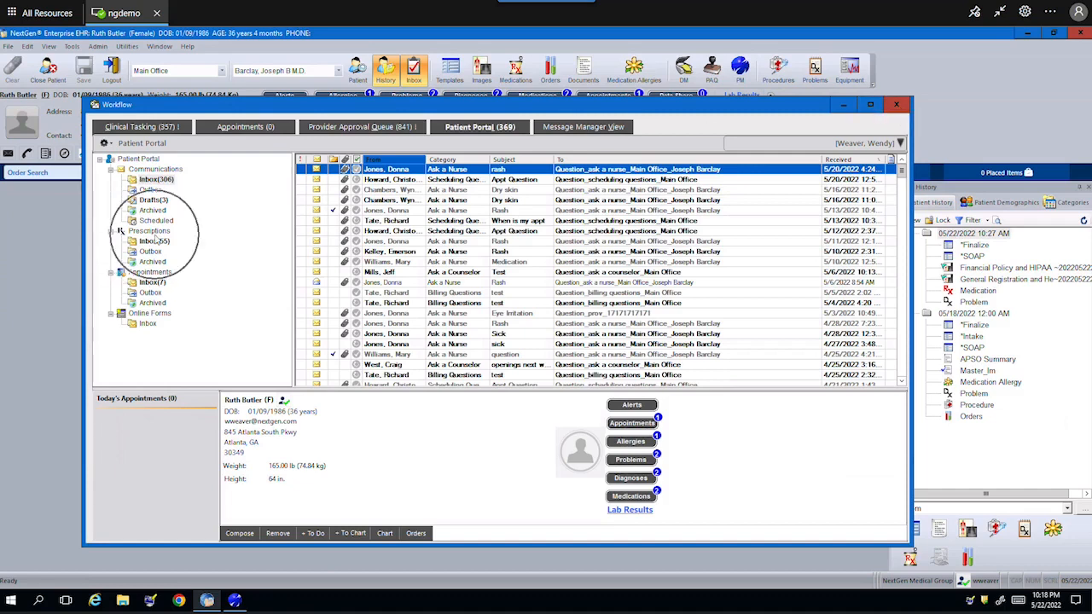
{"action": "key", "text": "ctrl"}
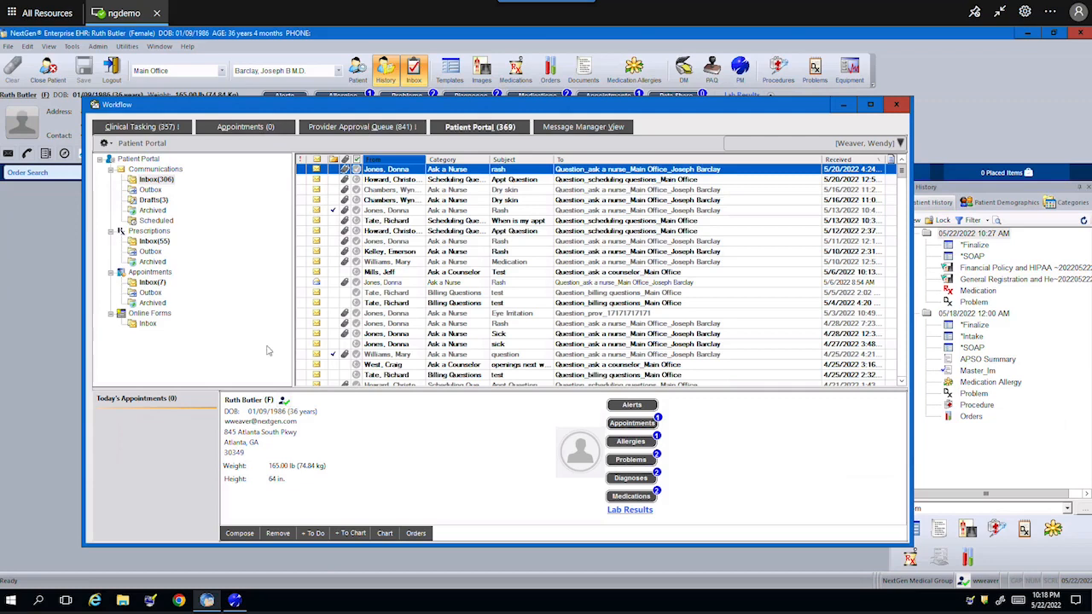
{"action": "mouse_move", "coordinate": [283, 403]}
{"action": "mouse_move", "coordinate": [285, 401]}
{"action": "left_click", "coordinate": [239, 534]}
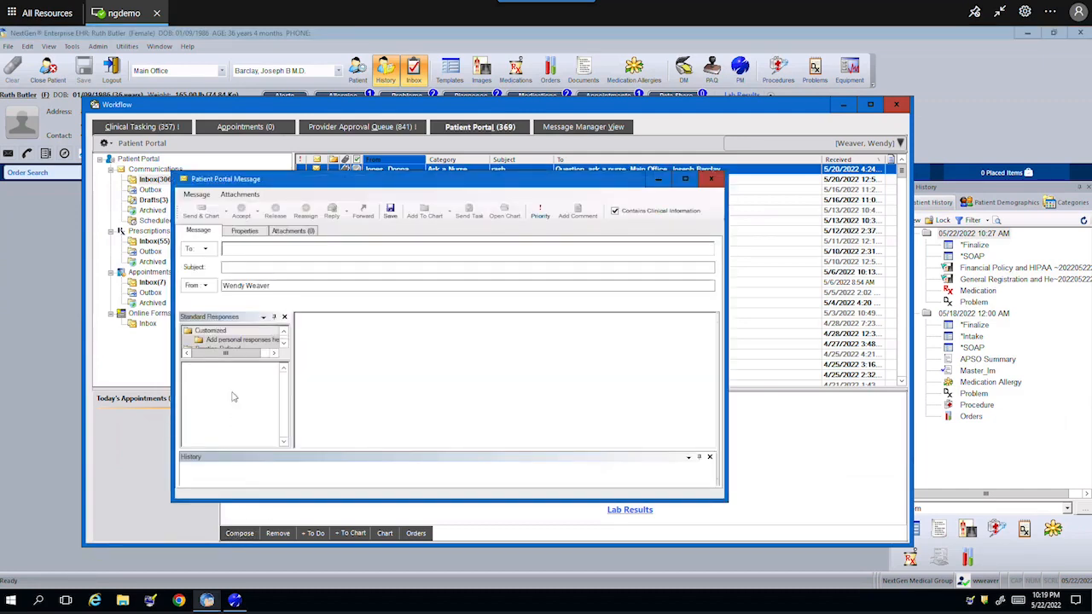
{"action": "left_click", "coordinate": [206, 249]}
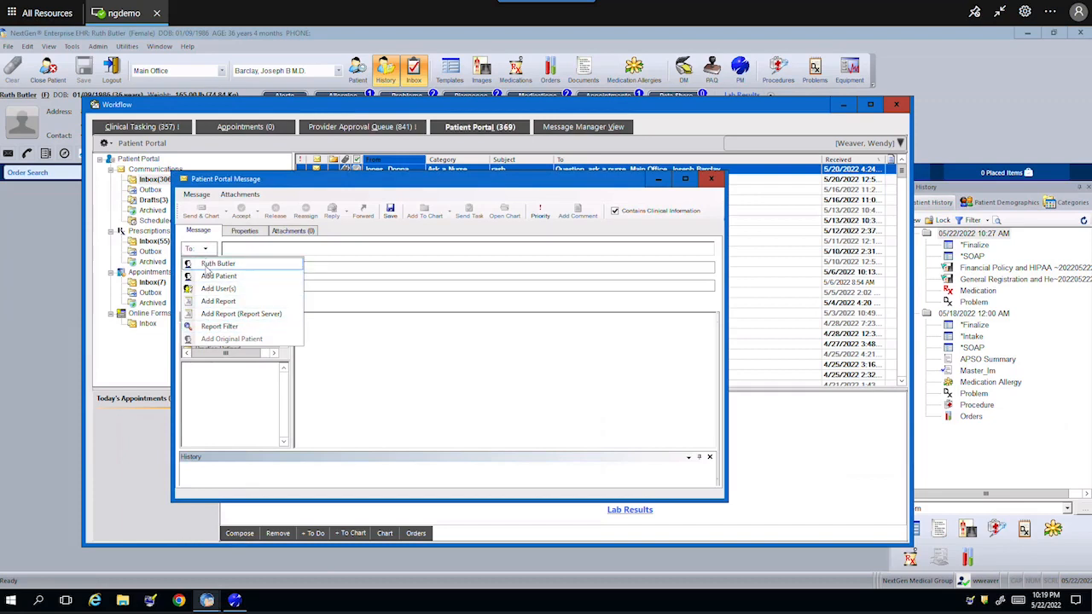
{"action": "left_click", "coordinate": [213, 264]}
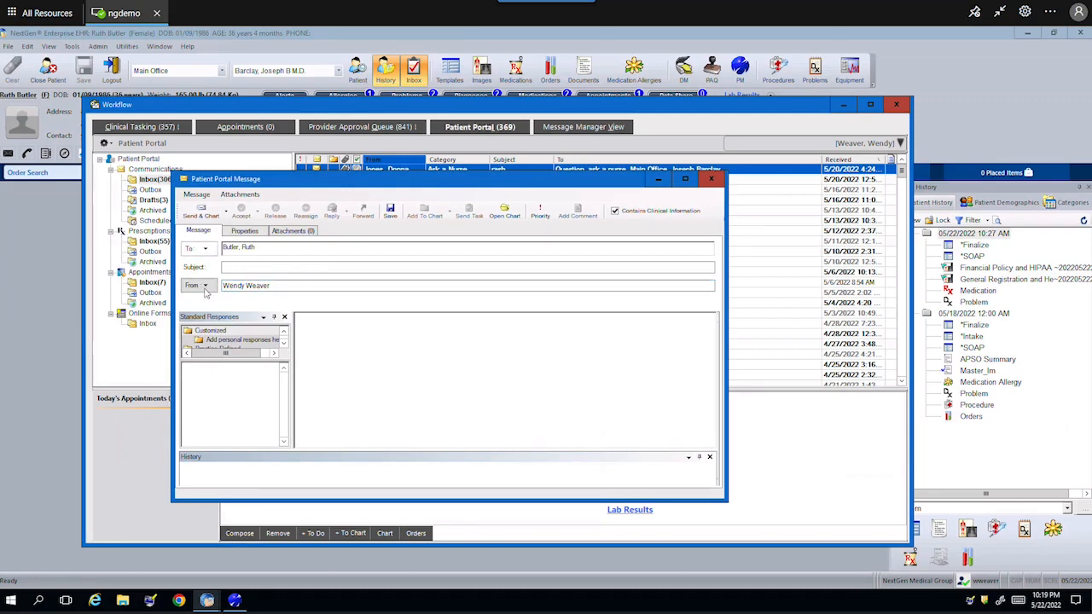
{"action": "left_click", "coordinate": [205, 286]}
{"action": "left_click", "coordinate": [215, 313]}
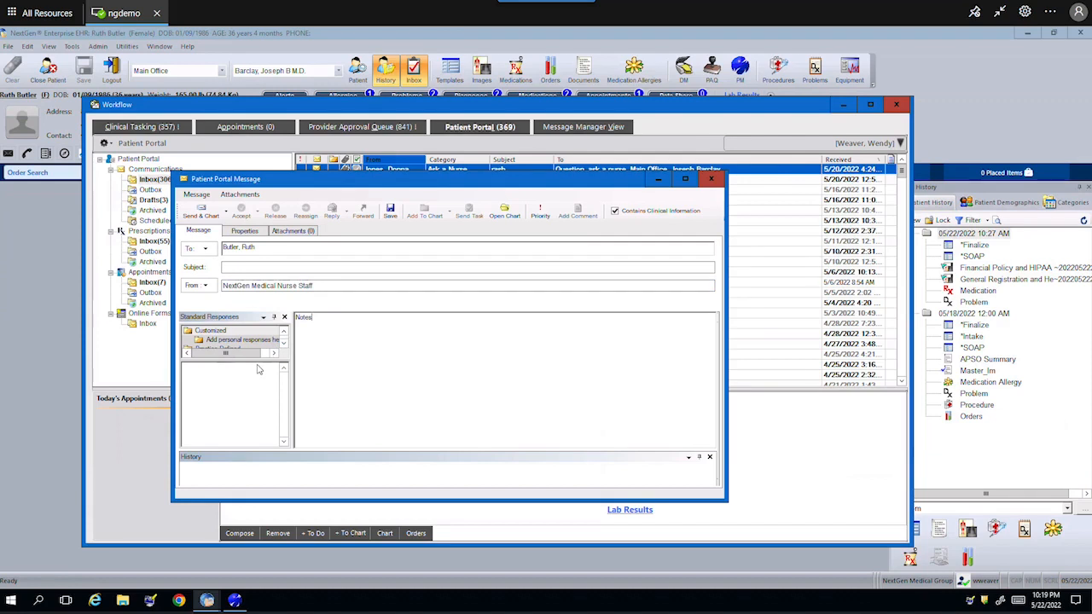
- Insert the normal test results and prescription refill responses, then delete the text and discard the draft
{"action": "left_click_drag", "start_coordinate": [259, 363], "coordinate": [261, 410]}
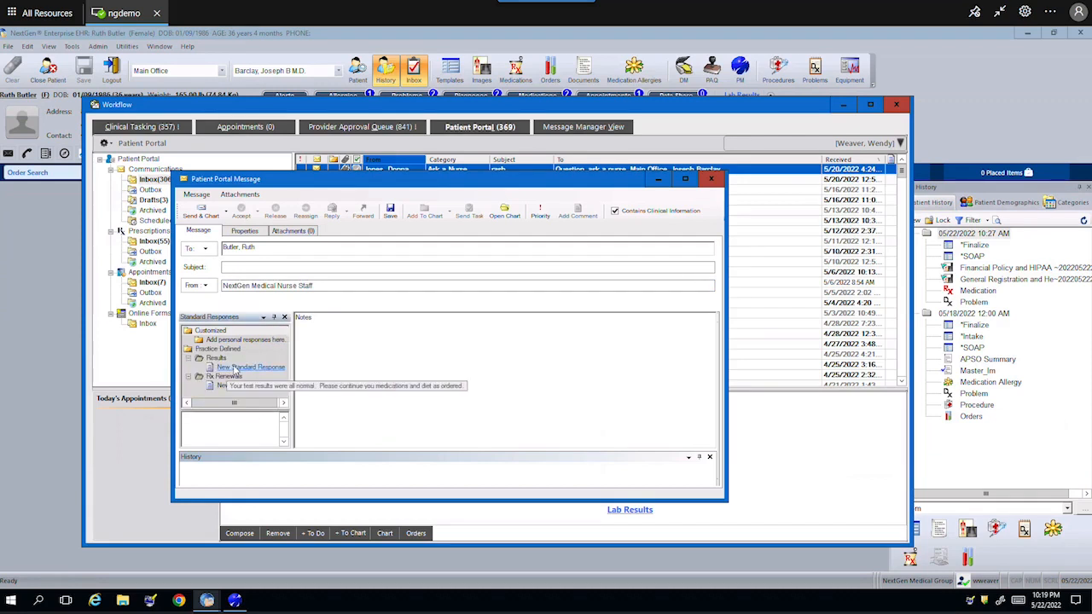
{"action": "left_click", "coordinate": [236, 368]}
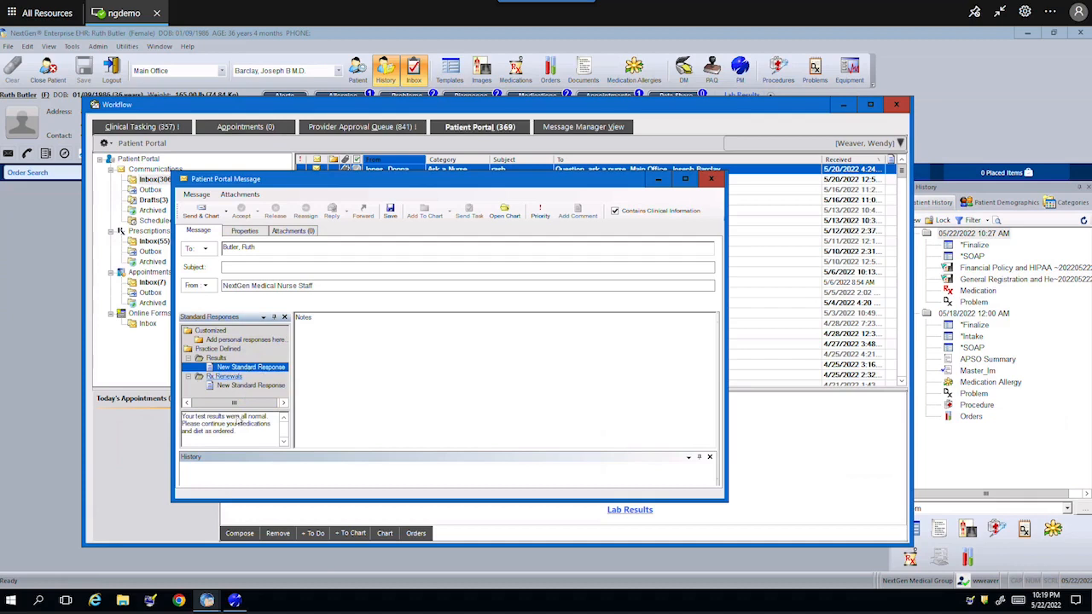
{"action": "double_click", "coordinate": [252, 368]}
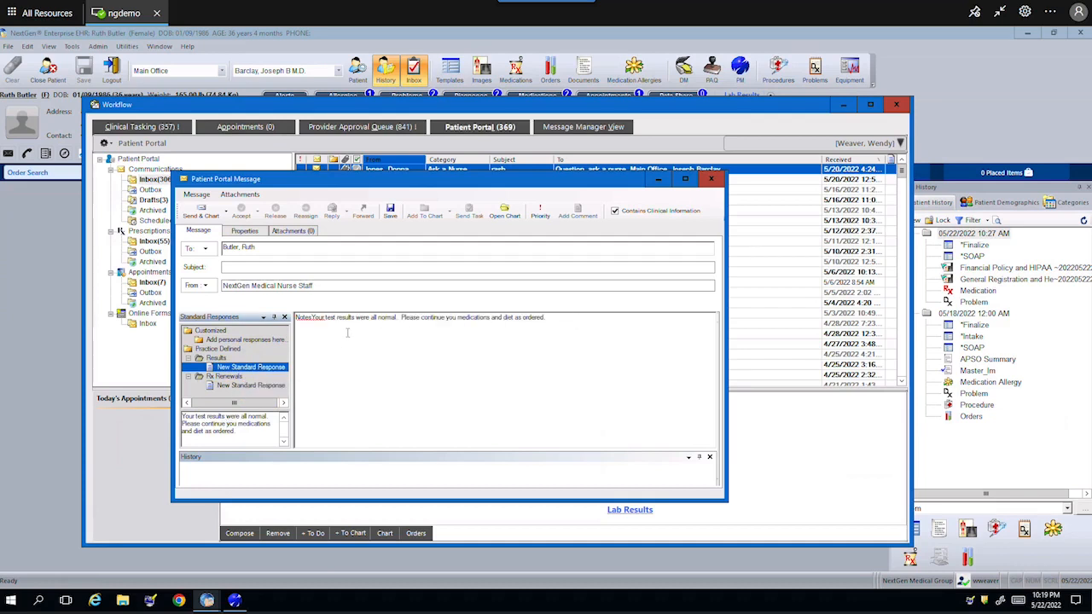
{"action": "left_click", "coordinate": [230, 386]}
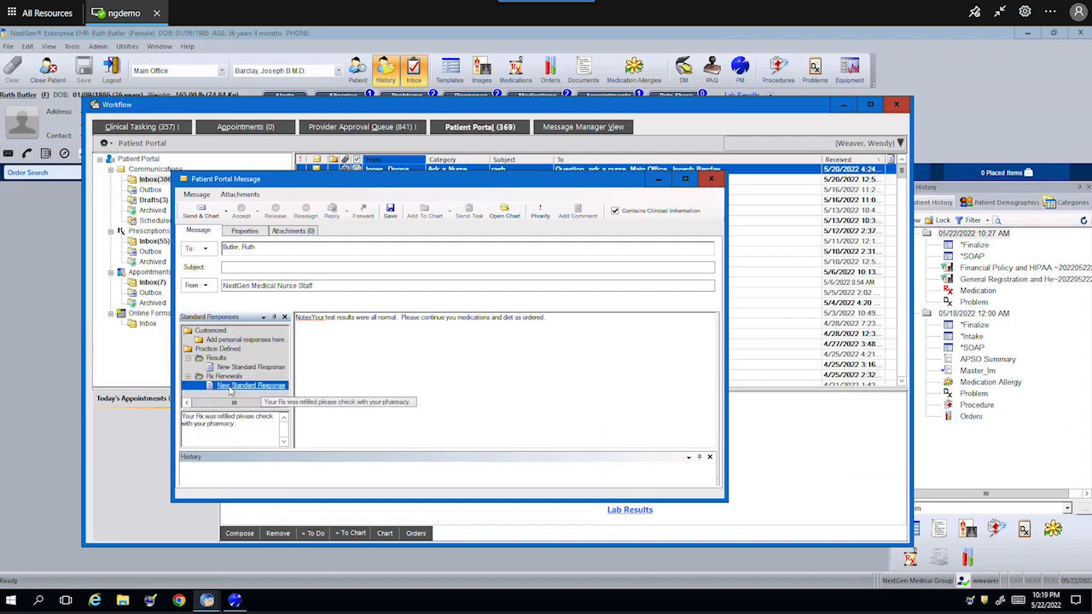
{"action": "double_click", "coordinate": [230, 386]}
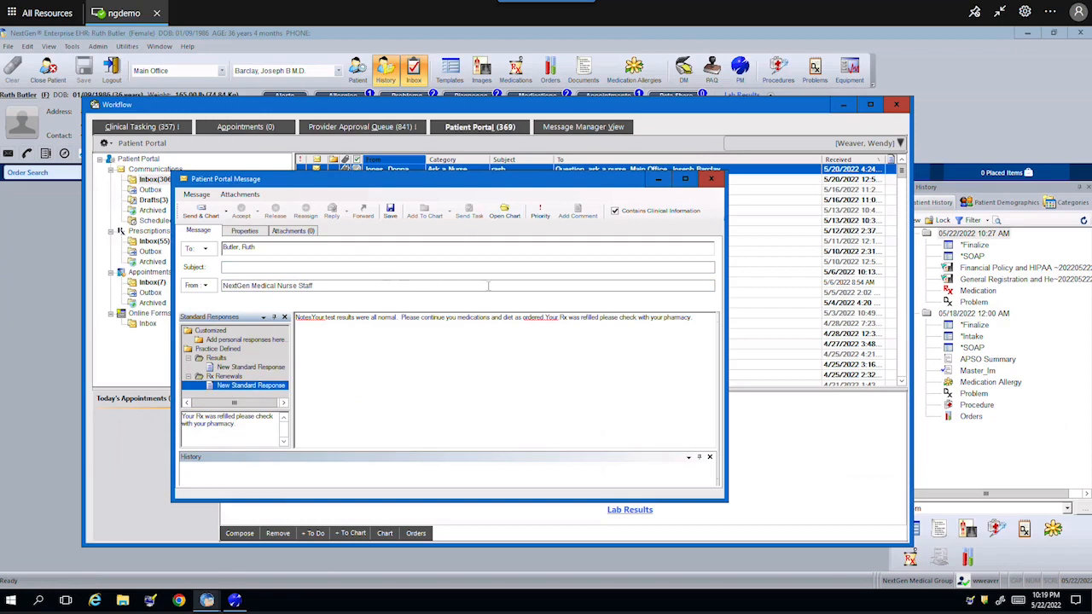
{"action": "left_click_drag", "start_coordinate": [698, 321], "coordinate": [318, 322]}
{"action": "key", "text": "Delete"}
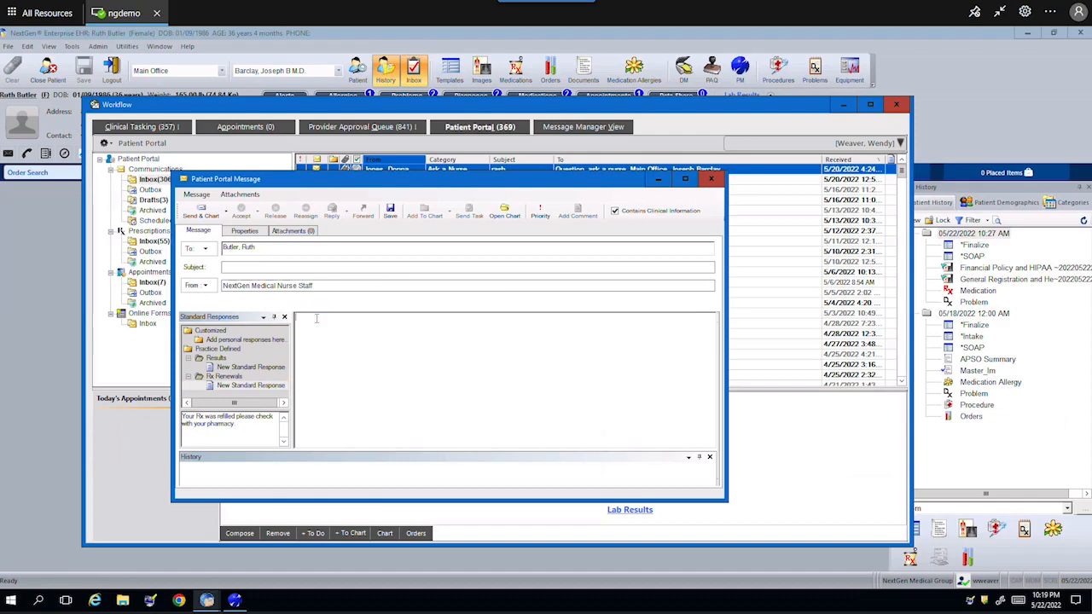
{"action": "left_click", "coordinate": [708, 181]}
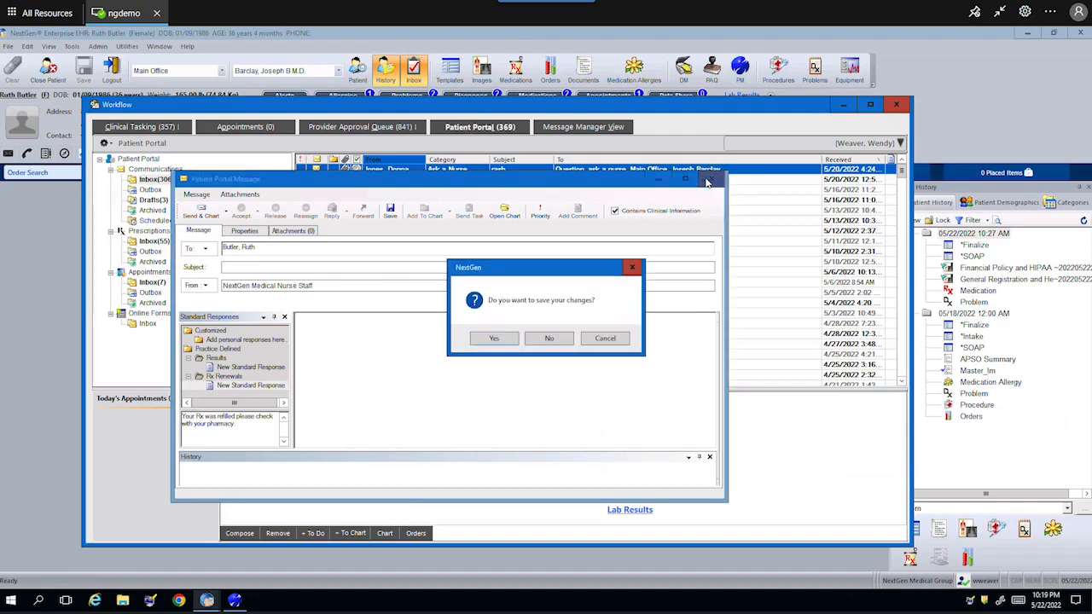
{"action": "left_click", "coordinate": [549, 339]}
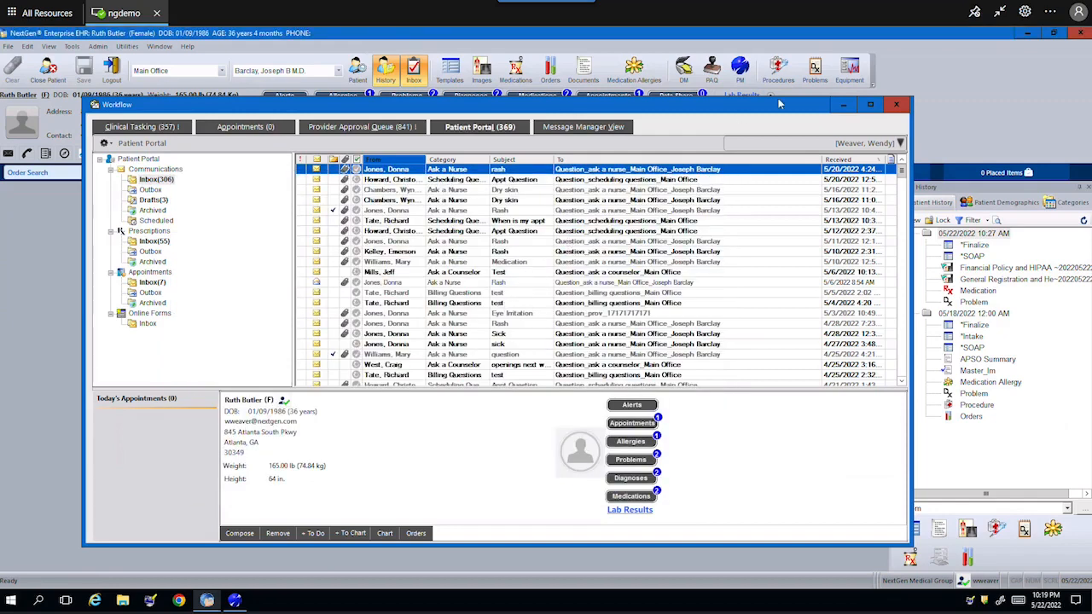
- Close the workflow window and send the Master_Im document from Patient History to the patient portal
{"action": "left_click", "coordinate": [894, 105]}
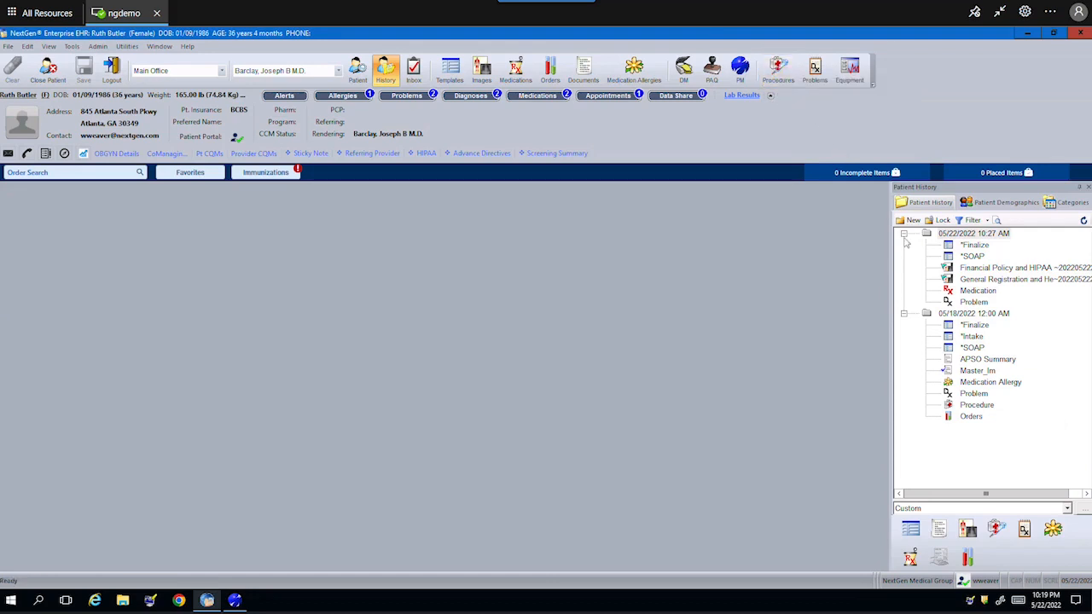
{"action": "right_click", "coordinate": [964, 375]}
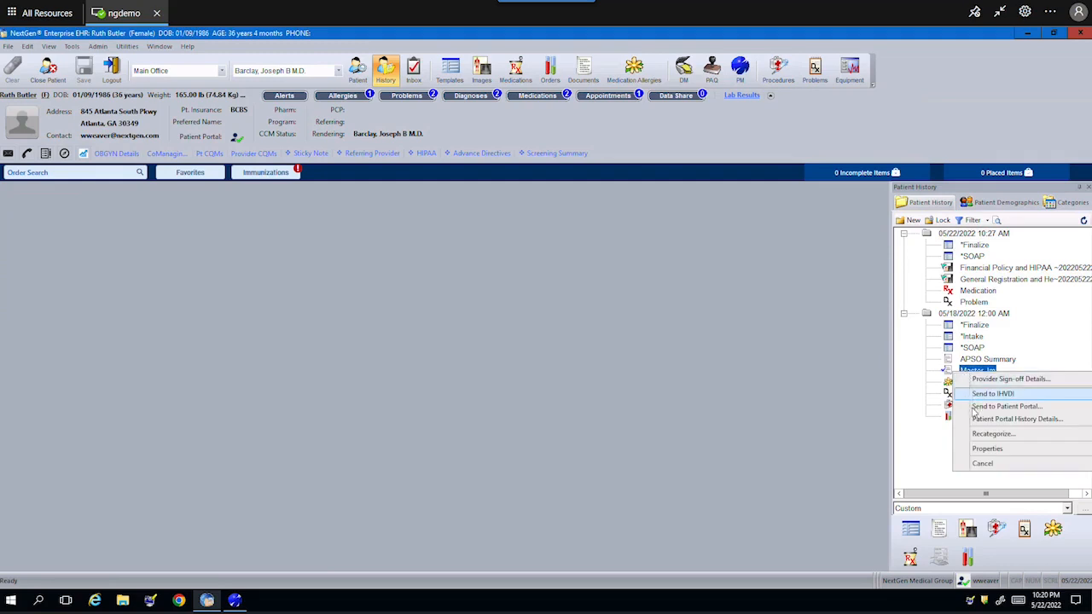
{"action": "left_click", "coordinate": [1005, 406]}
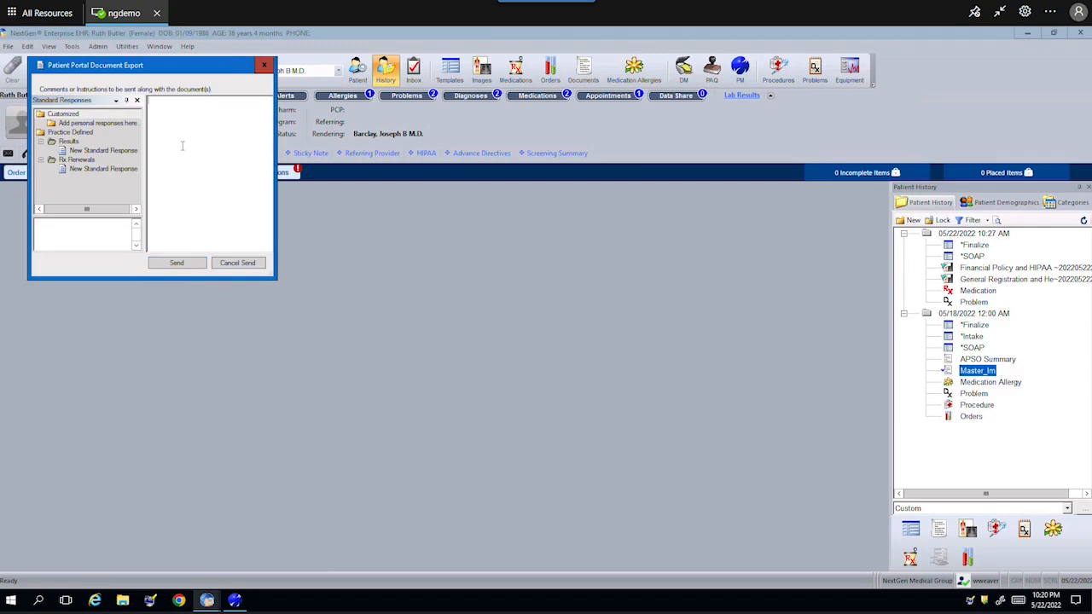
{"action": "left_click", "coordinate": [177, 264]}
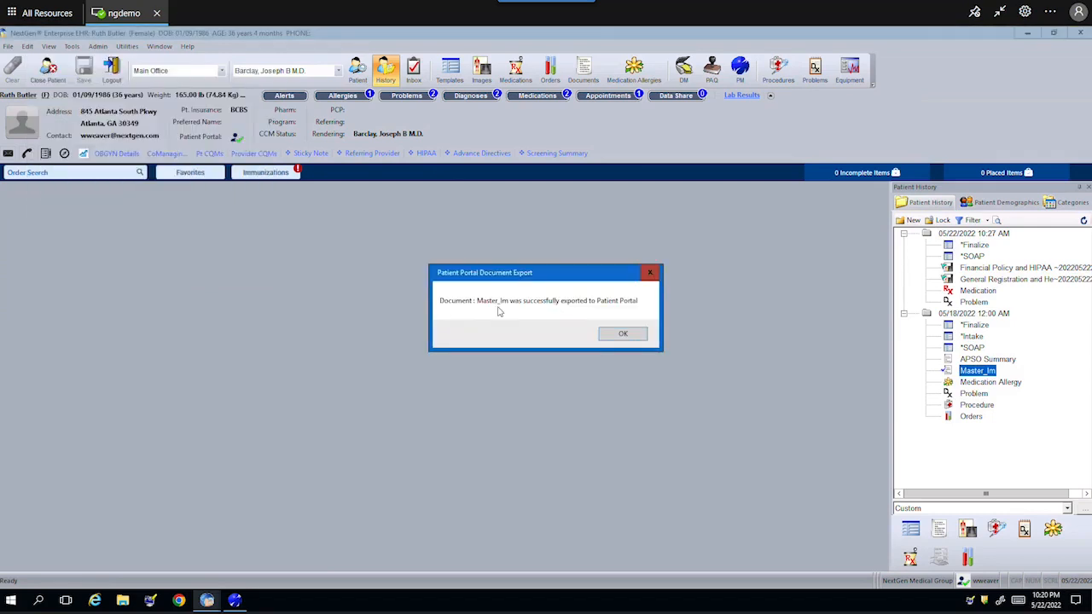
{"action": "left_click", "coordinate": [624, 335]}
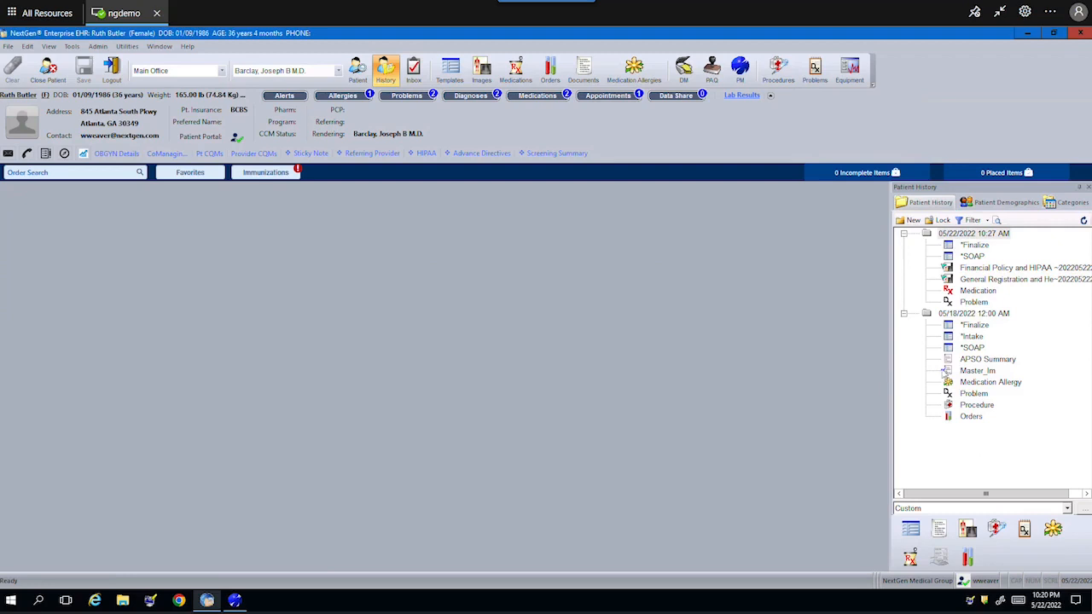
{"action": "double_click", "coordinate": [981, 267]}
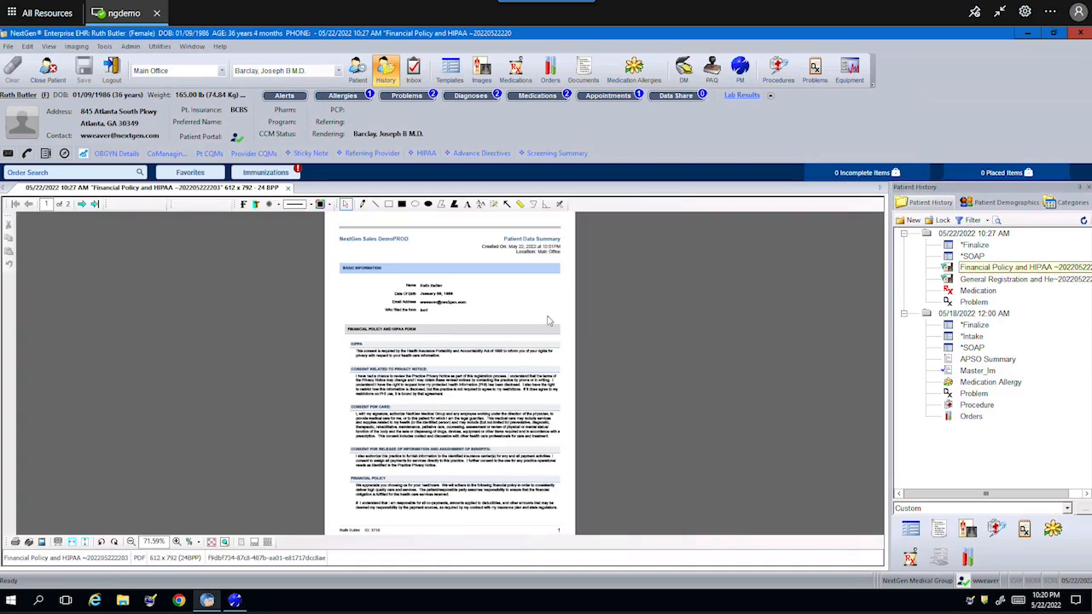
{"action": "left_click", "coordinate": [83, 204]}
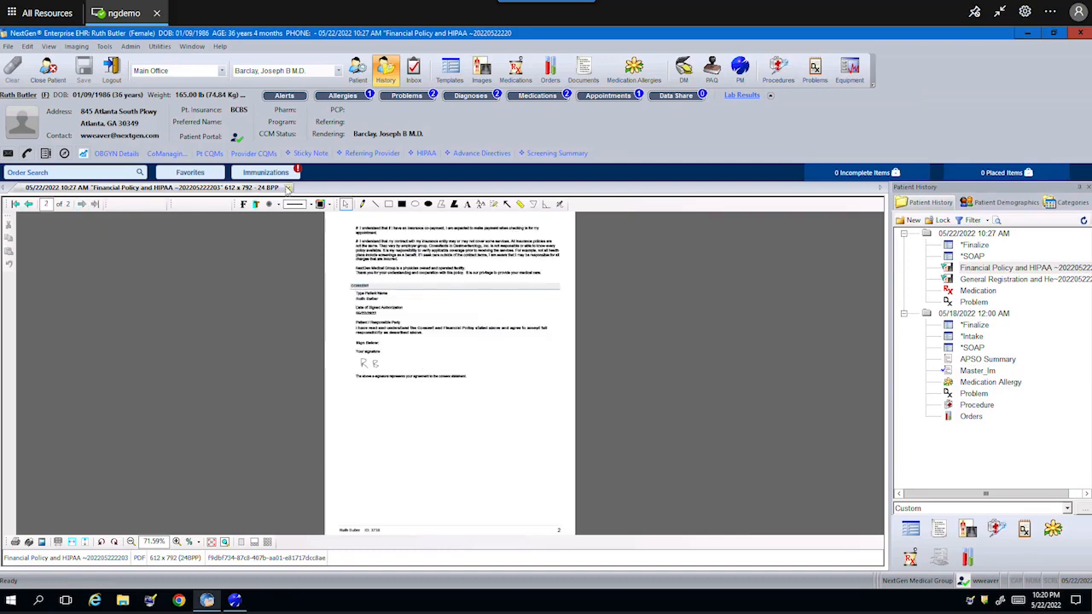
{"action": "left_click", "coordinate": [288, 187]}
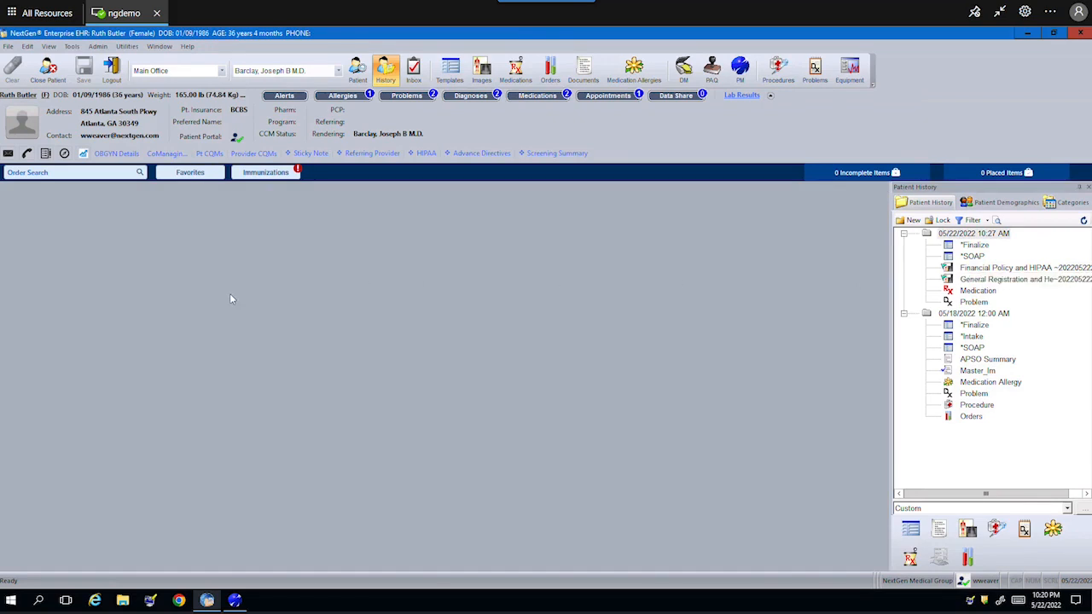
- Check PHQ-9 under Custom Questionnaires in Send Interactive Medical Forms and send it
{"action": "left_click", "coordinate": [7, 46]}
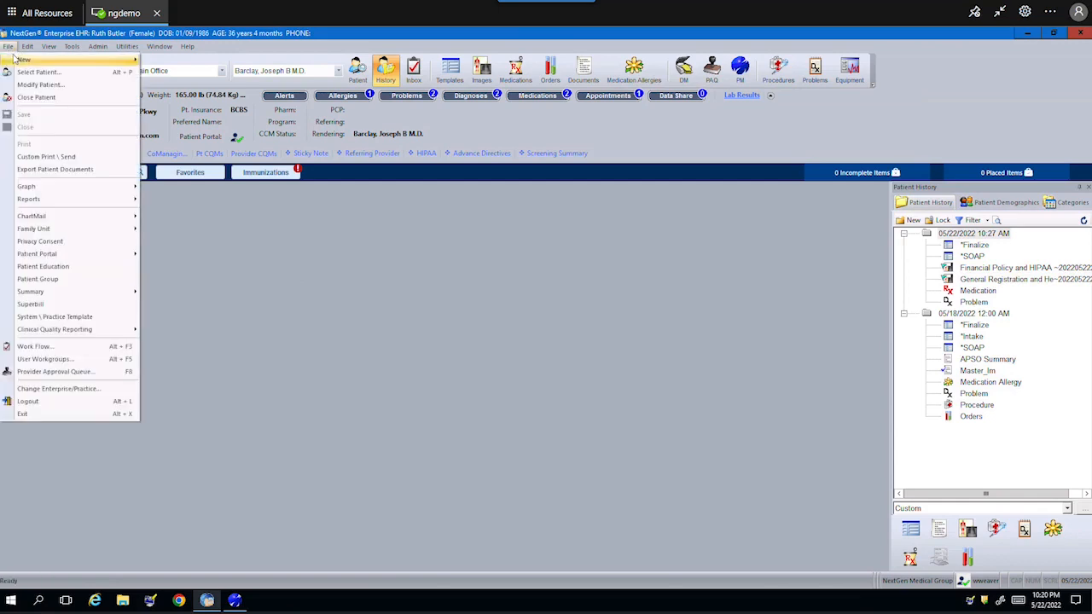
{"action": "mouse_move", "coordinate": [15, 59]}
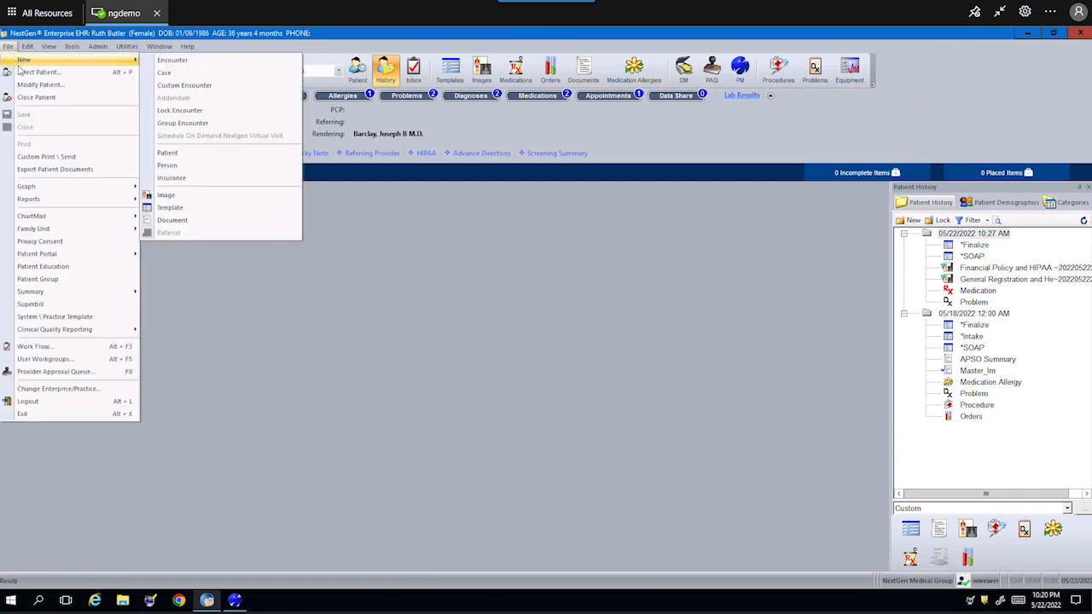
{"action": "left_click", "coordinate": [333, 338]}
{"action": "left_click", "coordinate": [8, 46]}
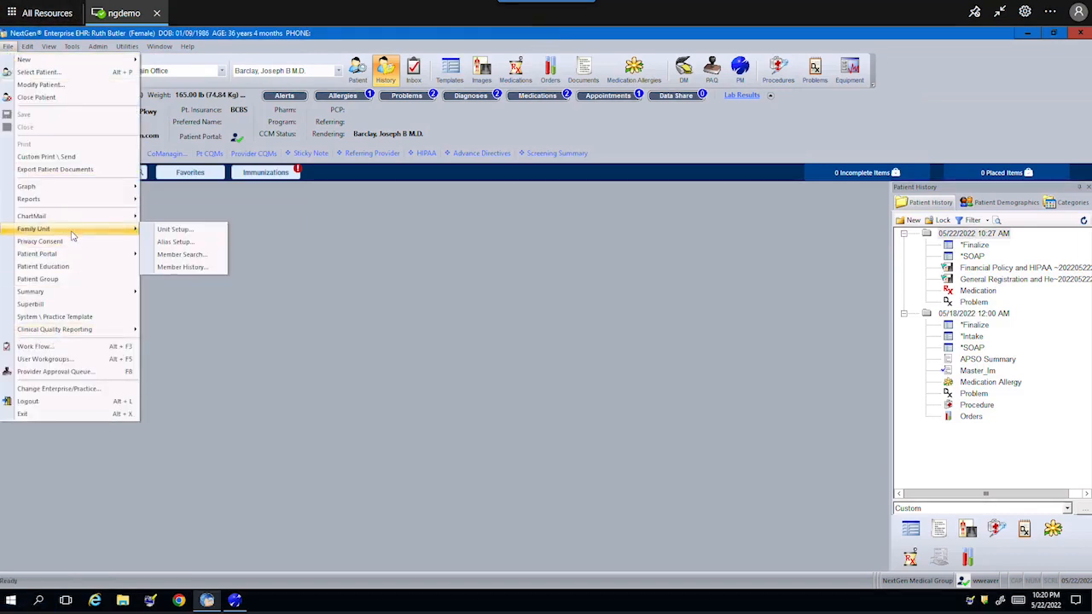
{"action": "mouse_move", "coordinate": [73, 256]}
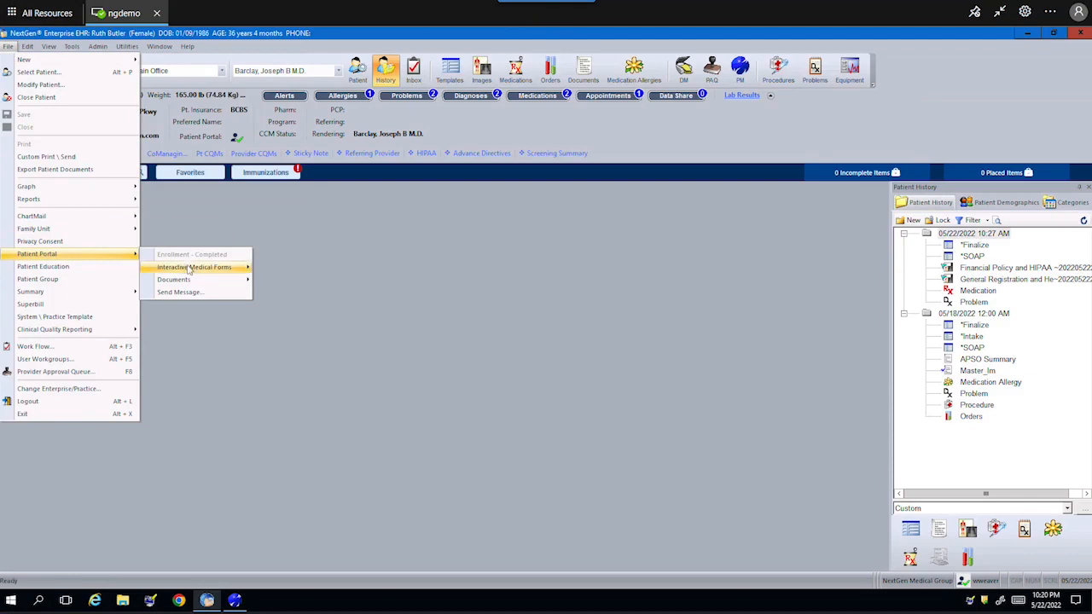
{"action": "mouse_move", "coordinate": [195, 268]}
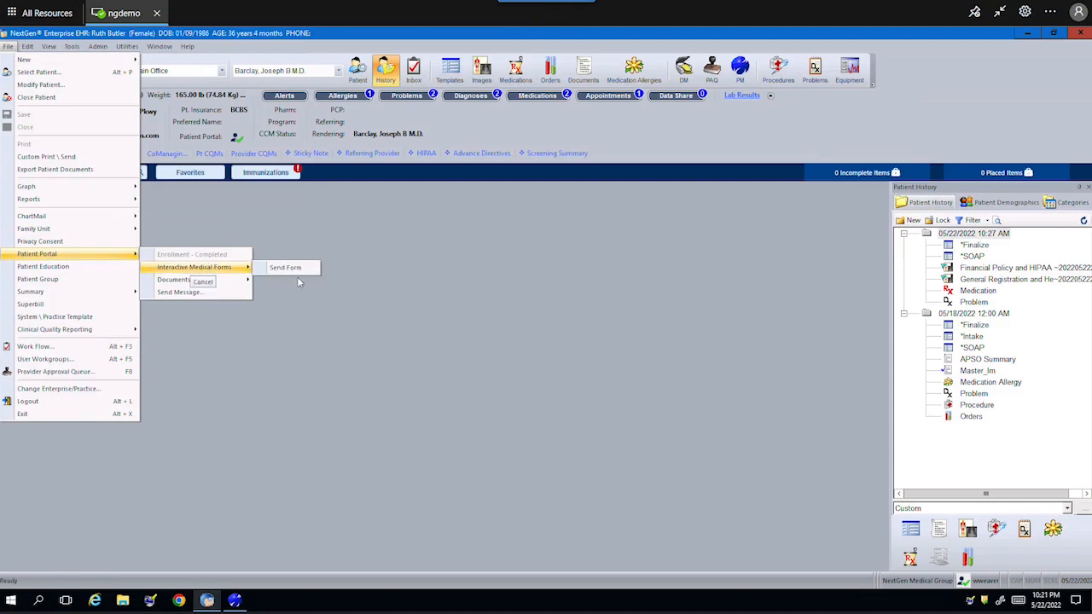
{"action": "left_click", "coordinate": [286, 268]}
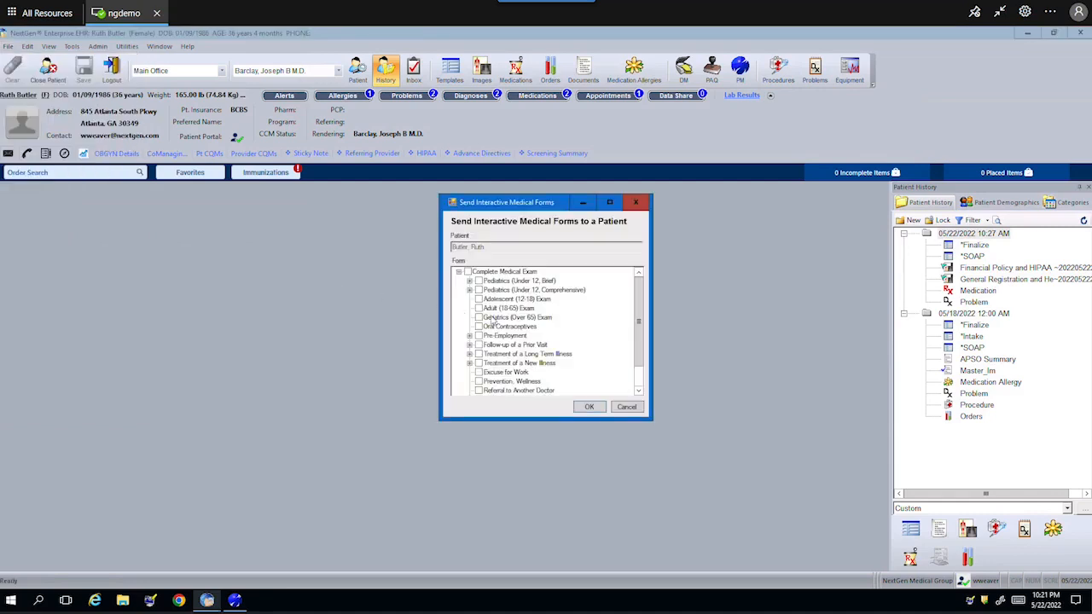
{"action": "scroll", "coordinate": [641, 367], "scroll_direction": "down", "scroll_amount": 1}
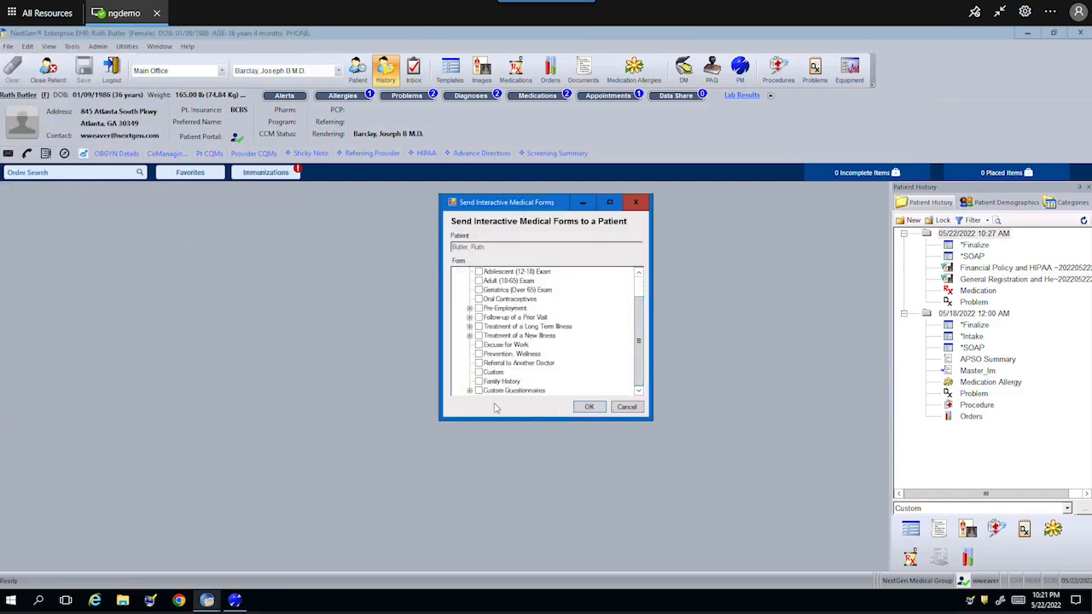
{"action": "scroll", "coordinate": [474, 395], "scroll_direction": "down", "scroll_amount": 3}
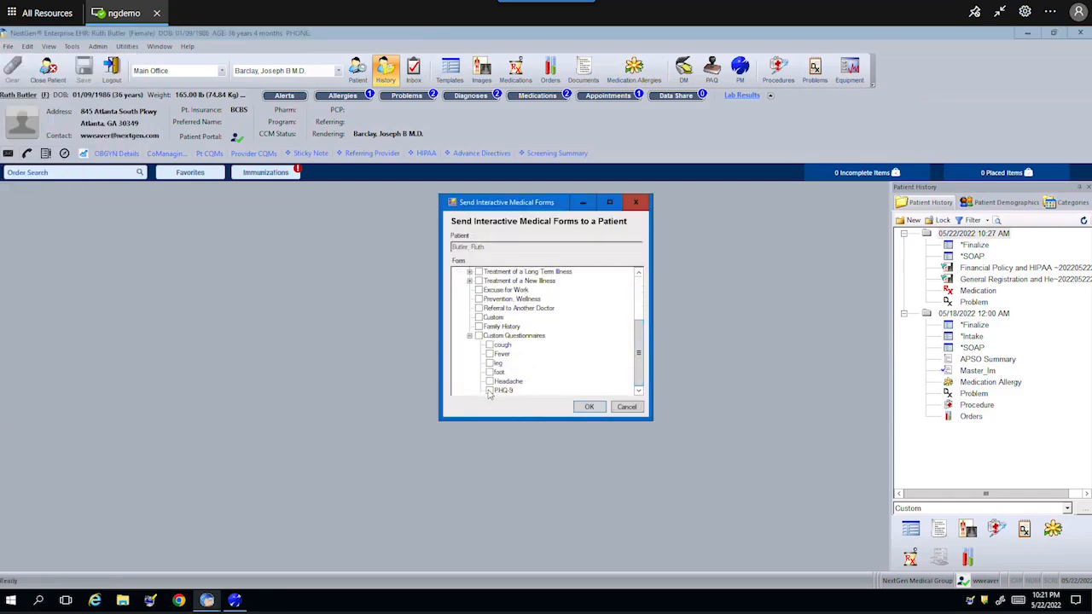
{"action": "left_click", "coordinate": [489, 391]}
{"action": "left_click", "coordinate": [592, 409]}
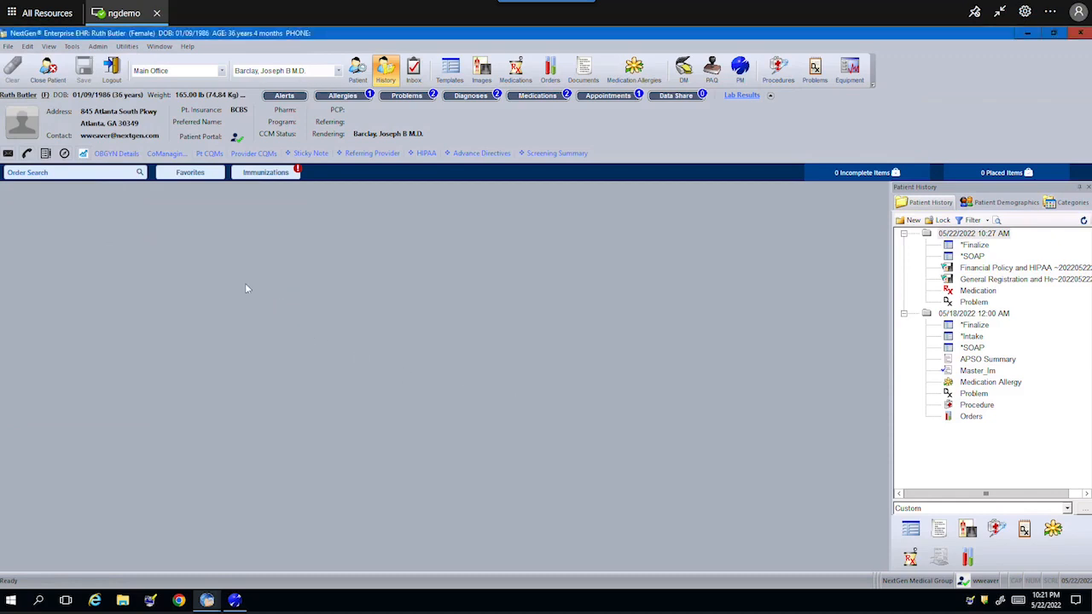
- Mark APSO Summary in the Send EHR Document window, then close the window
{"action": "left_click", "coordinate": [7, 46]}
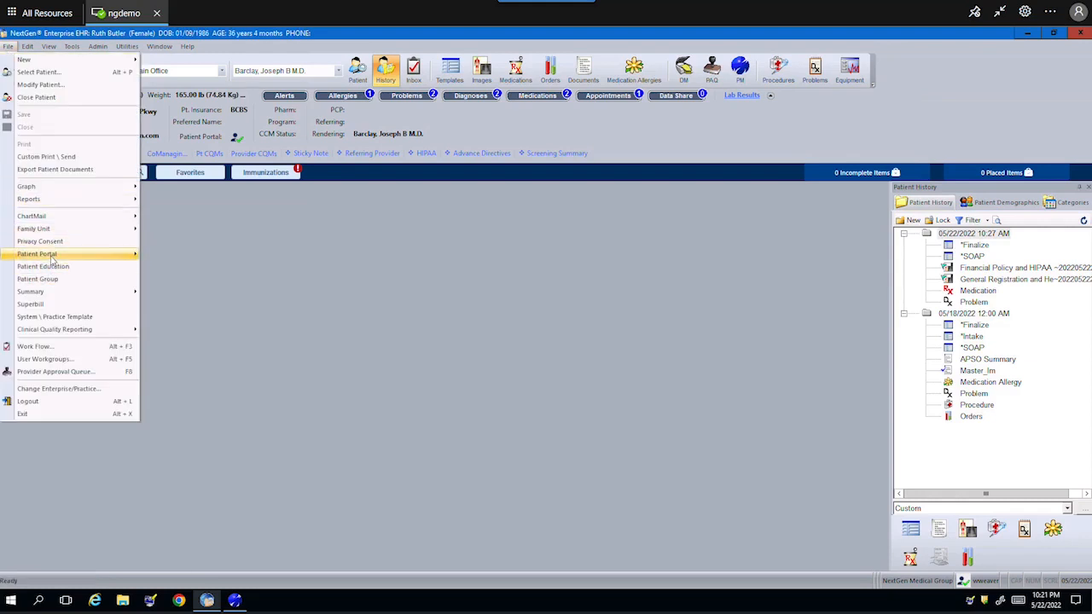
{"action": "mouse_move", "coordinate": [173, 282]}
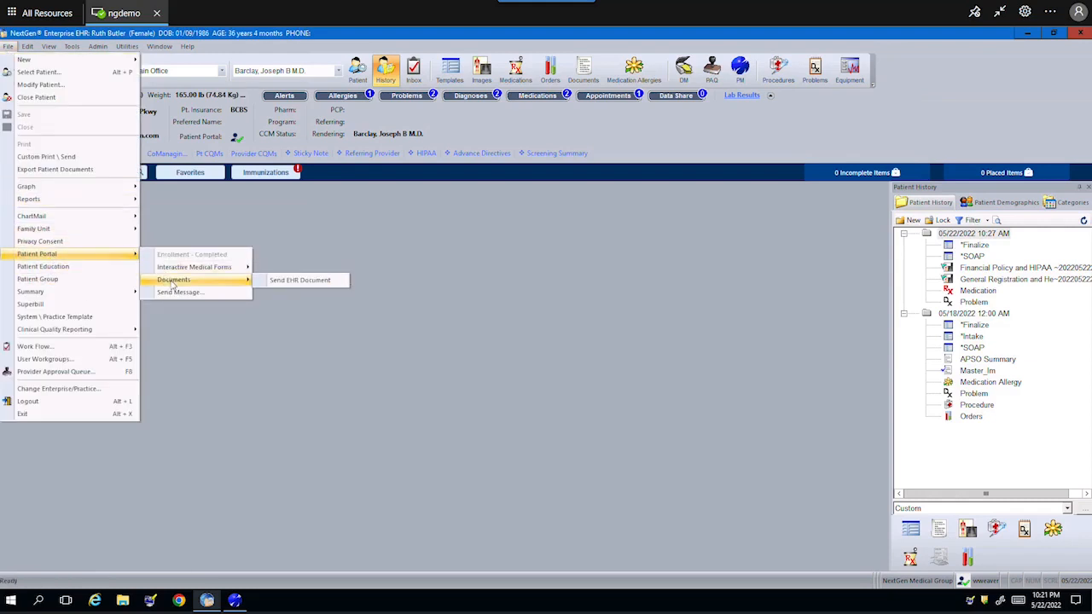
{"action": "left_click", "coordinate": [299, 281]}
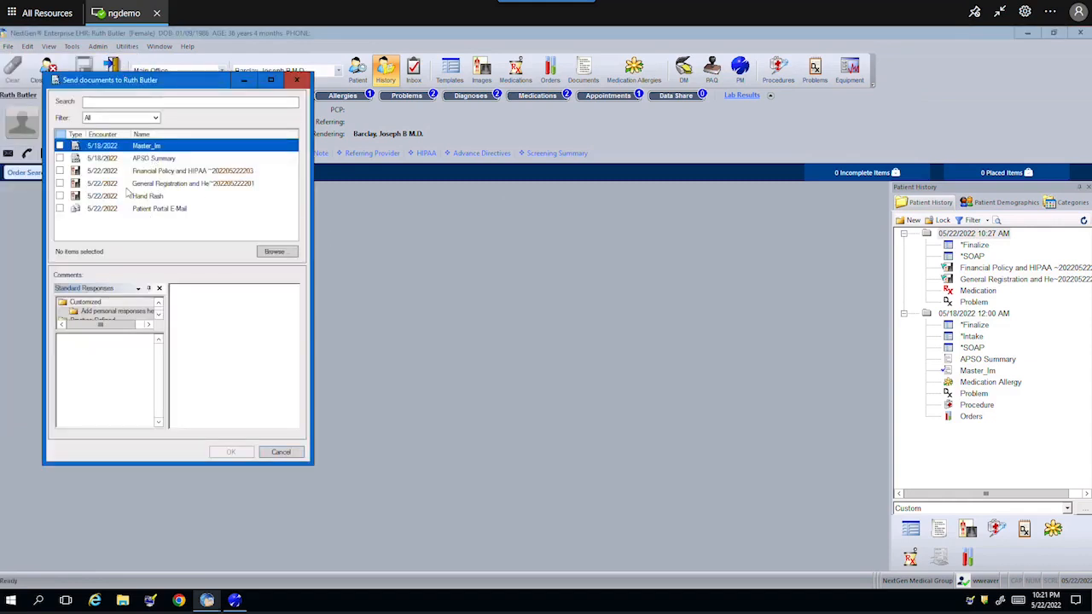
{"action": "left_click", "coordinate": [60, 159]}
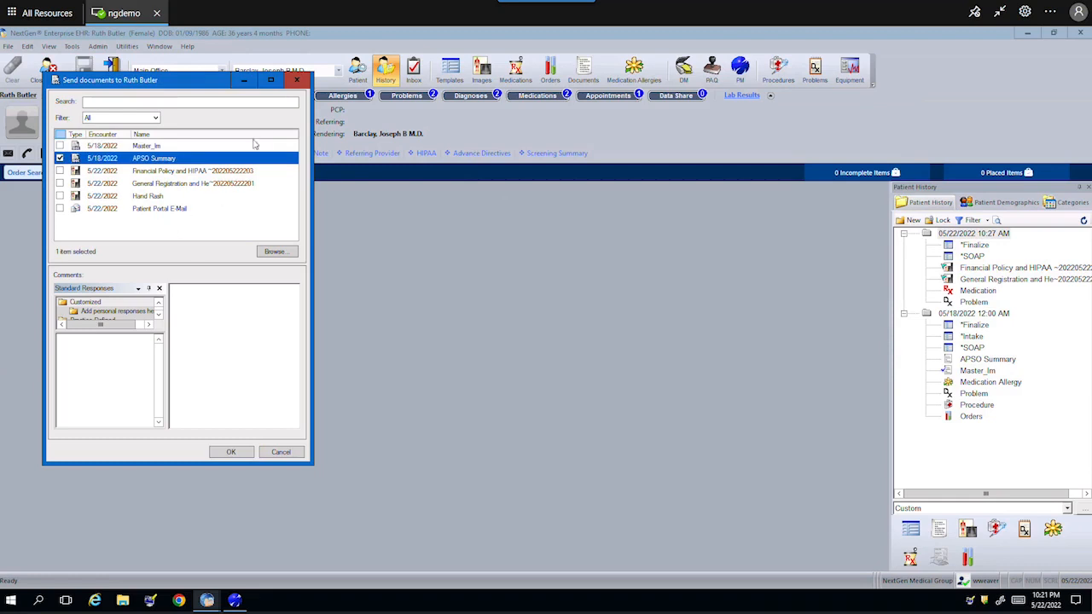
{"action": "left_click", "coordinate": [297, 80]}
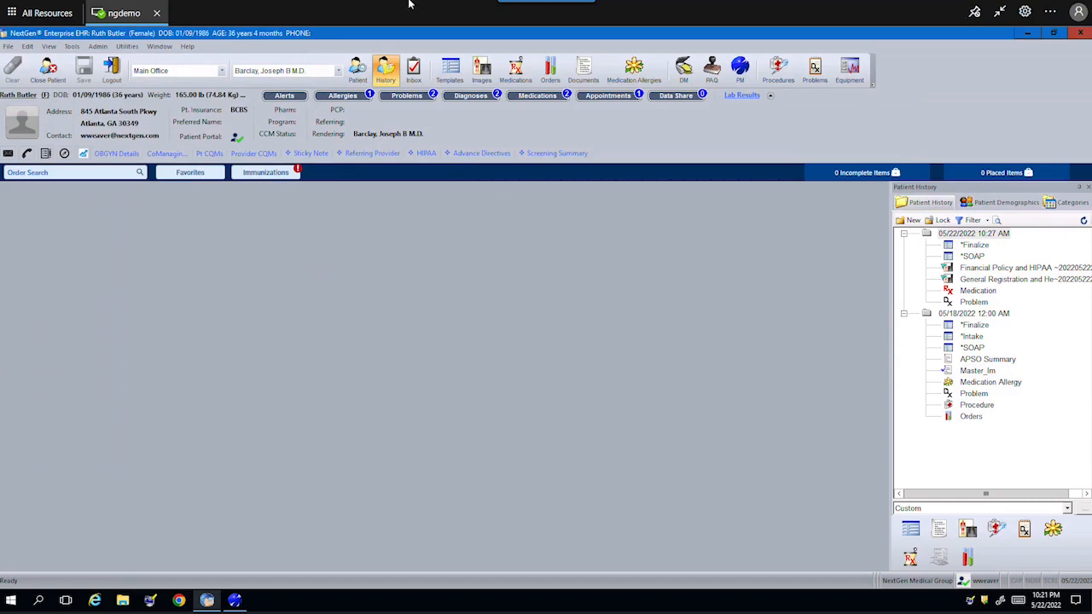
- Exit full screen, switch to the patient portal tab, and sign out and back in
{"action": "left_click", "coordinate": [546, 38]}
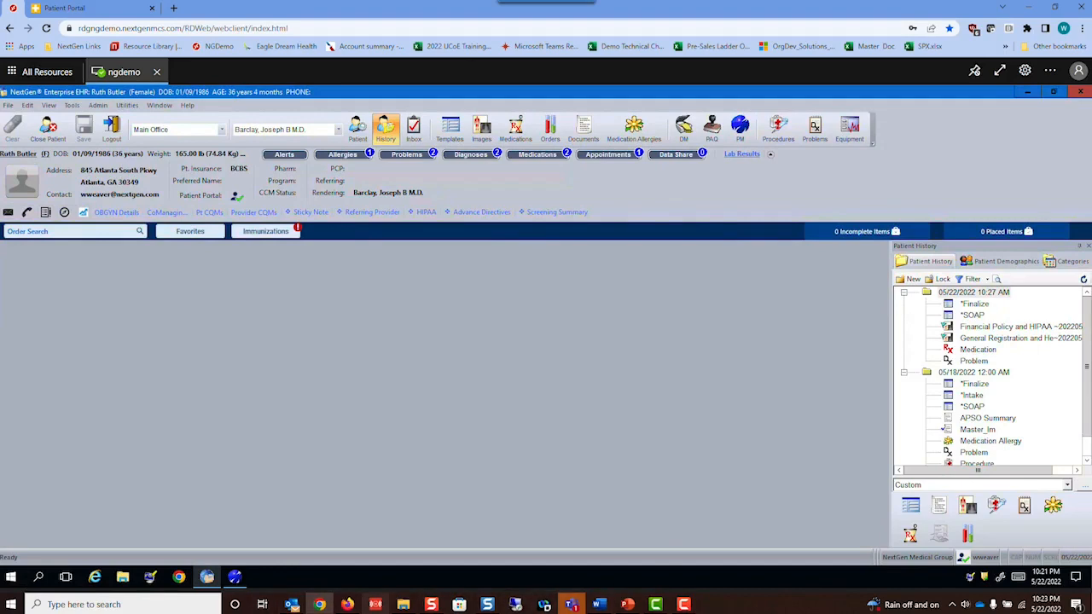
{"action": "mouse_move", "coordinate": [292, 604]}
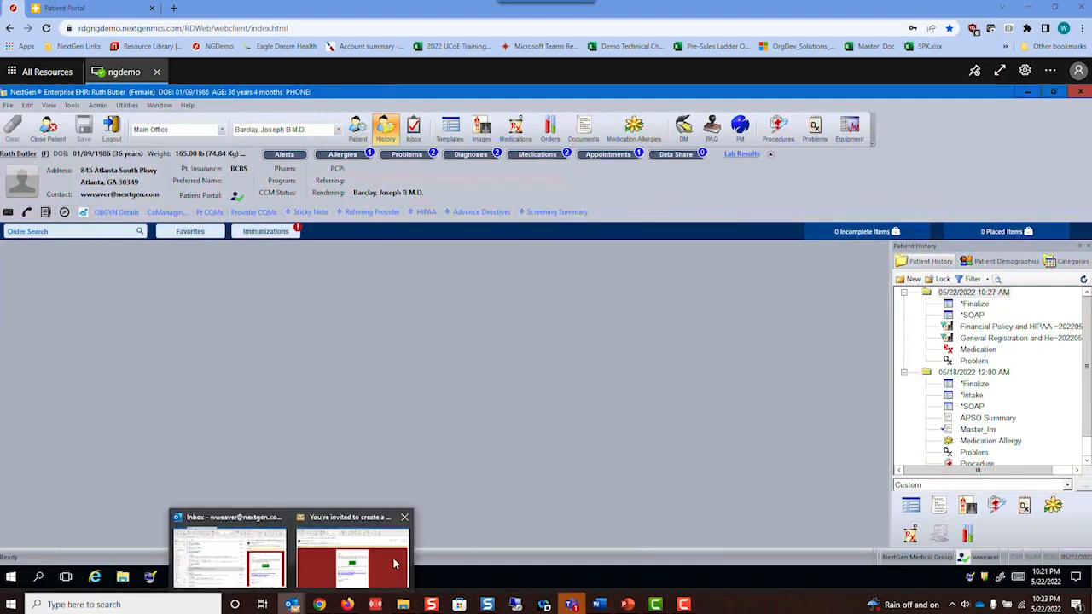
{"action": "left_click", "coordinate": [66, 9]}
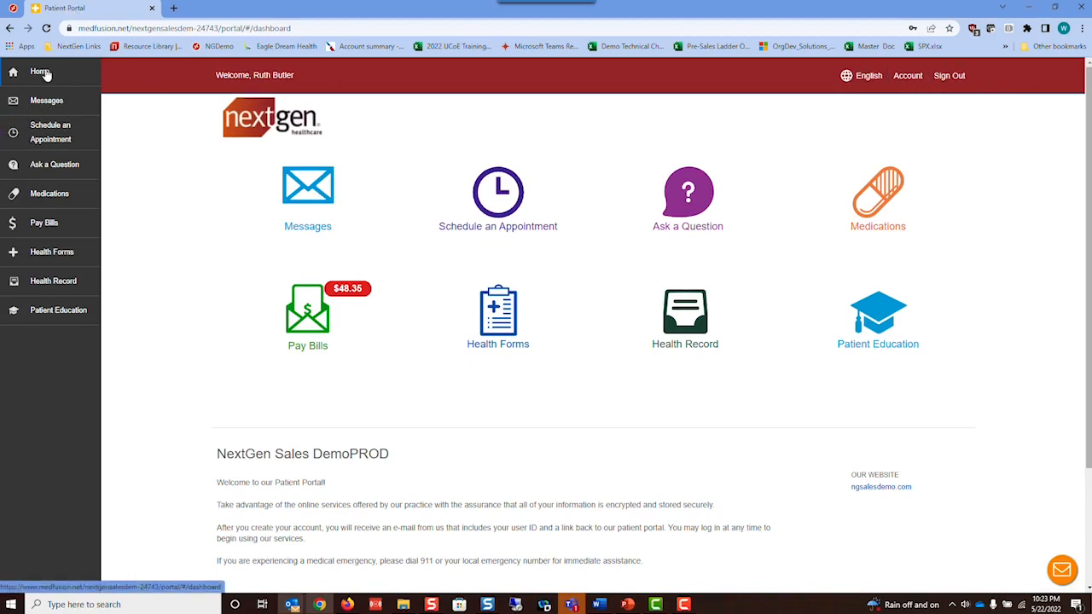
{"action": "left_click", "coordinate": [950, 75]}
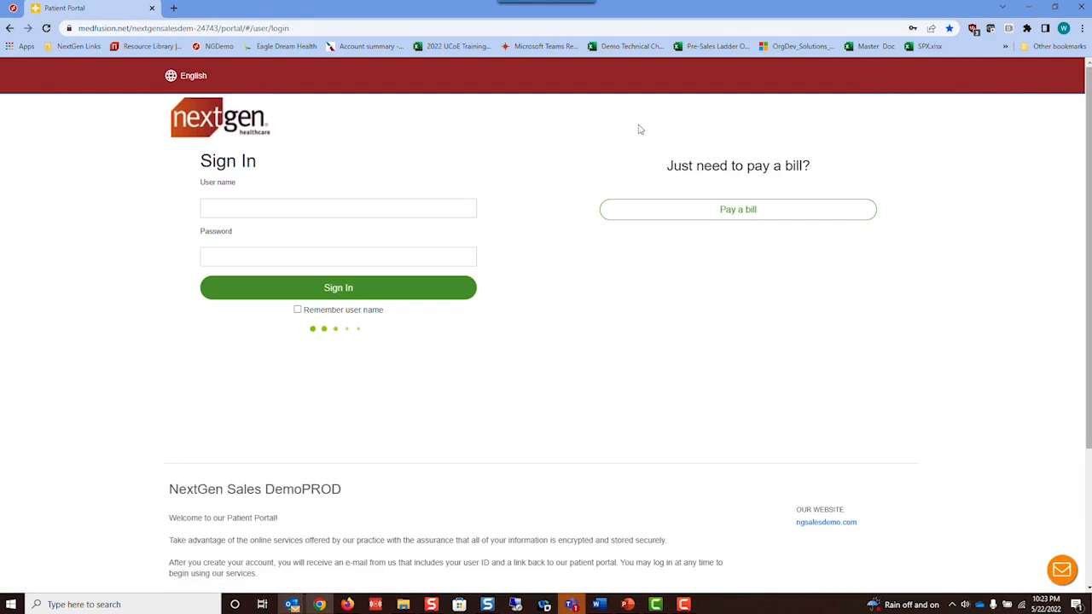
{"action": "left_click", "coordinate": [361, 288]}
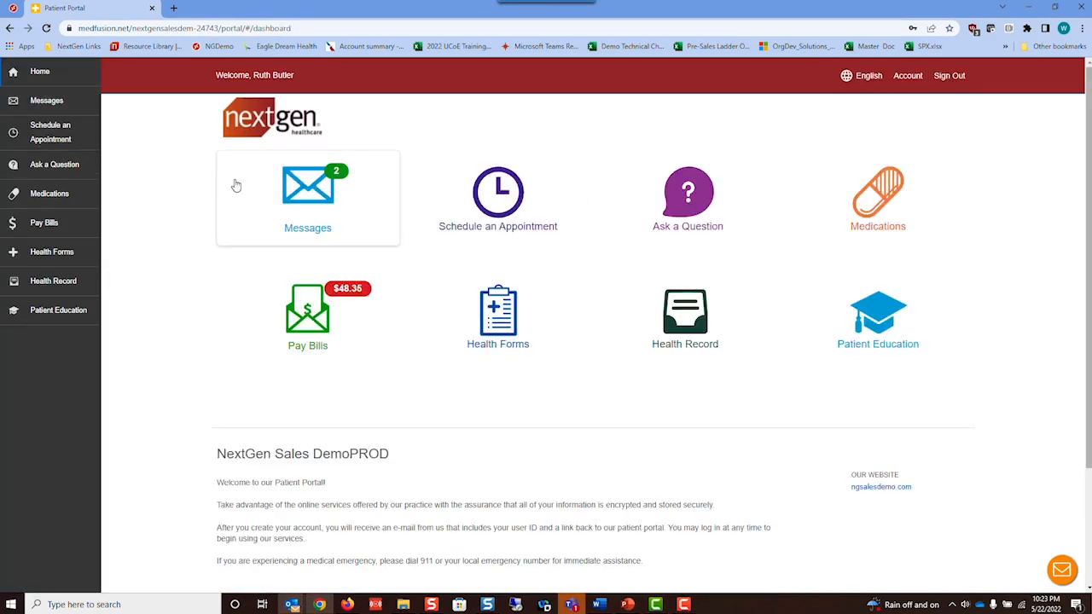
- Read the New Patient Document Received message in Messages, then select the PHQ-9 form request
{"action": "left_click", "coordinate": [321, 198]}
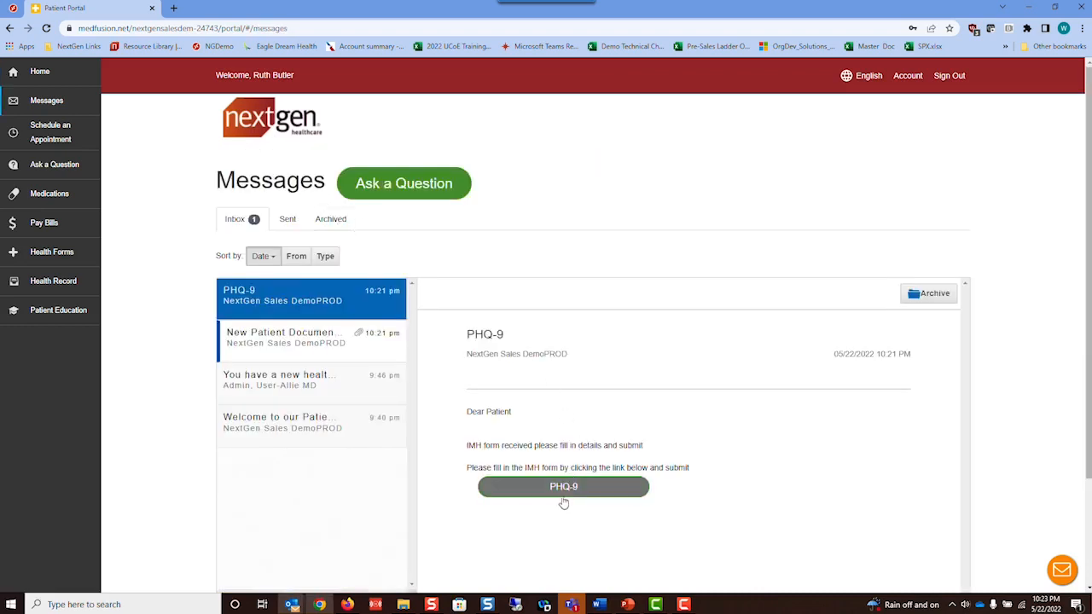
{"action": "left_click", "coordinate": [270, 349]}
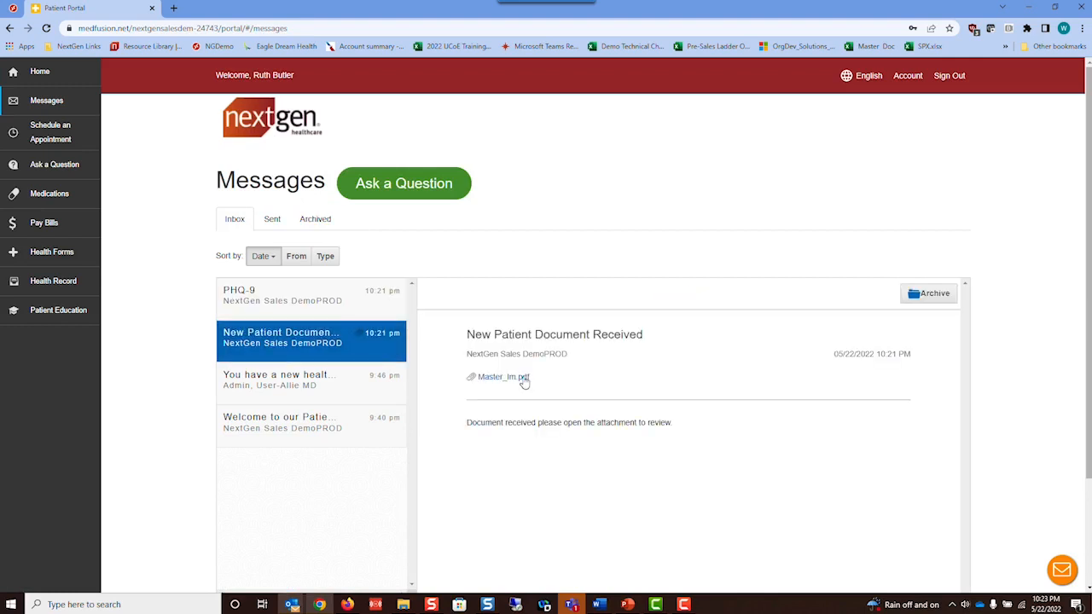
{"action": "left_click", "coordinate": [306, 304]}
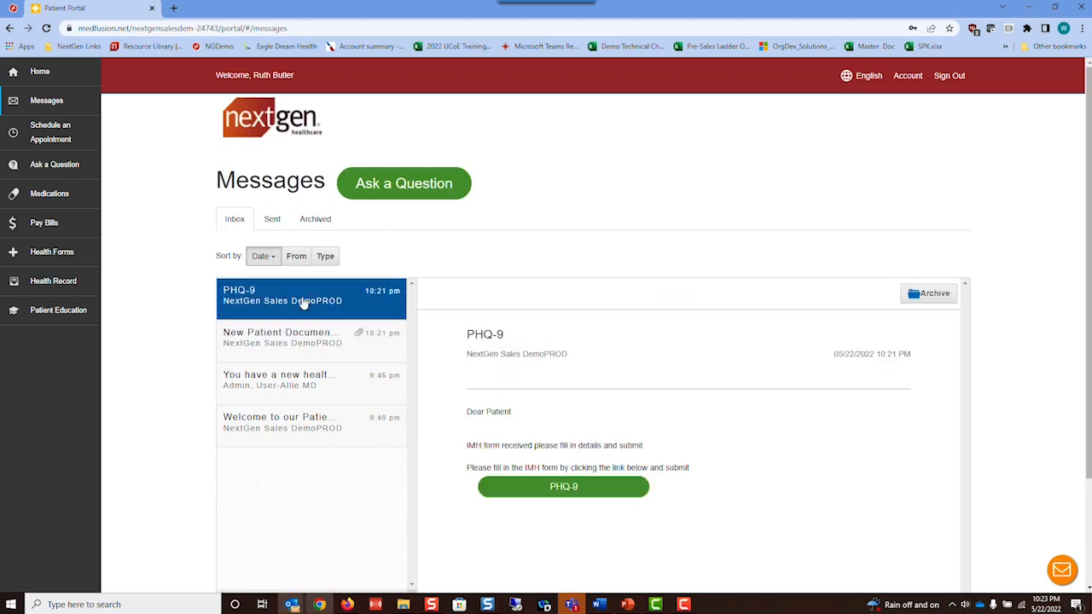
- Open the PHQ-9 questionnaire and continue past the welcome page and emergency warning
{"action": "left_click", "coordinate": [559, 489]}
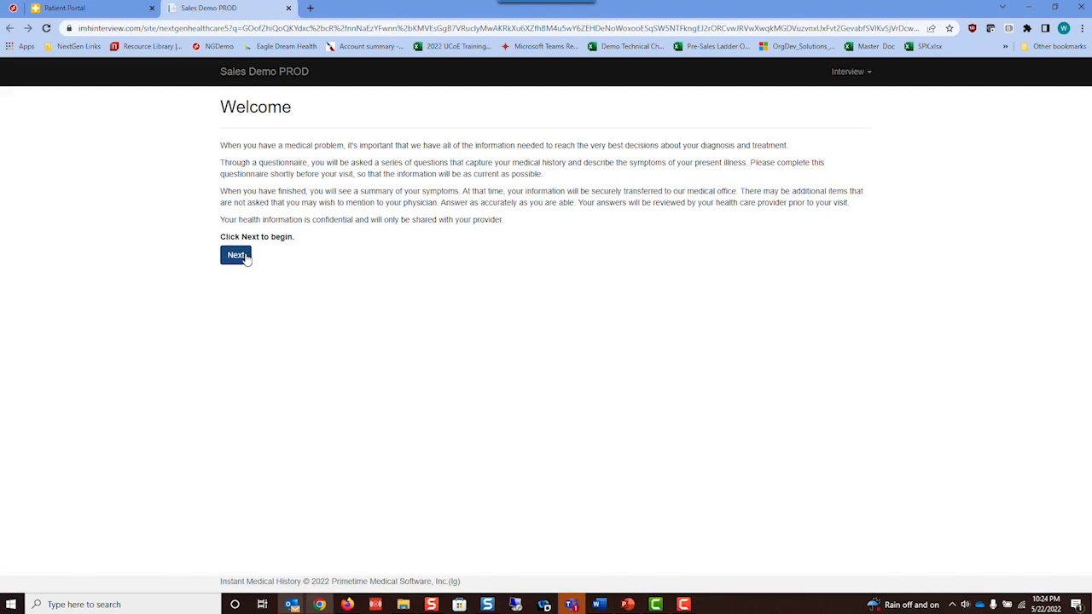
{"action": "left_click", "coordinate": [245, 257]}
{"action": "left_click", "coordinate": [234, 207]}
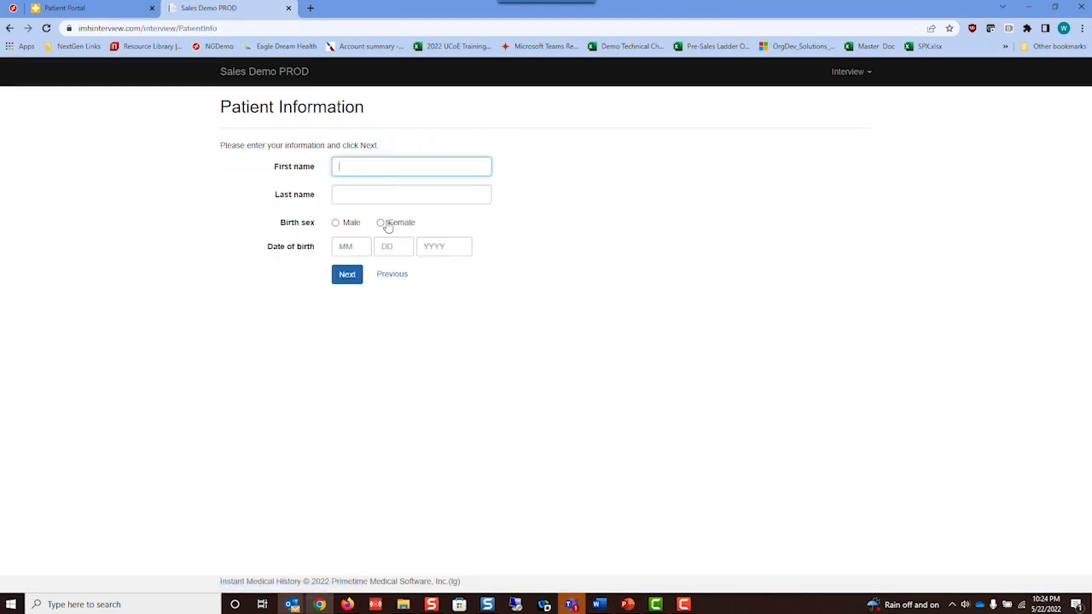
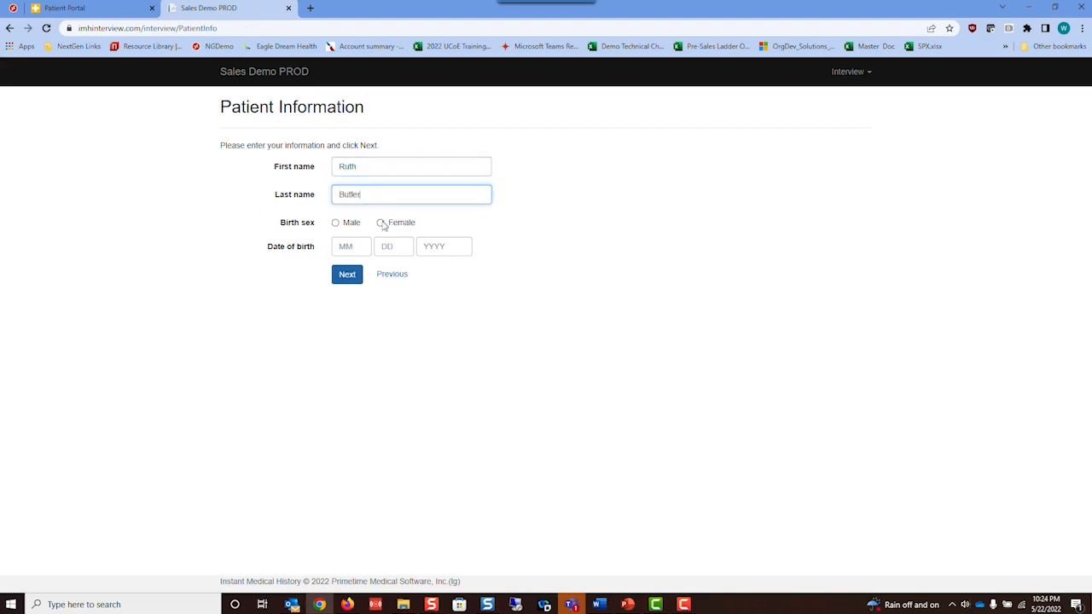
- Enter the patient's full name, Female birth sex and date of birth, then submit
{"action": "left_click", "coordinate": [381, 223]}
{"action": "left_click", "coordinate": [359, 244]}
{"action": "left_click", "coordinate": [402, 244]}
{"action": "key", "text": "BackSpace"}
{"action": "type", "text": "09"}
{"action": "key", "text": "Tab"}
{"action": "type", "text": "1986"}
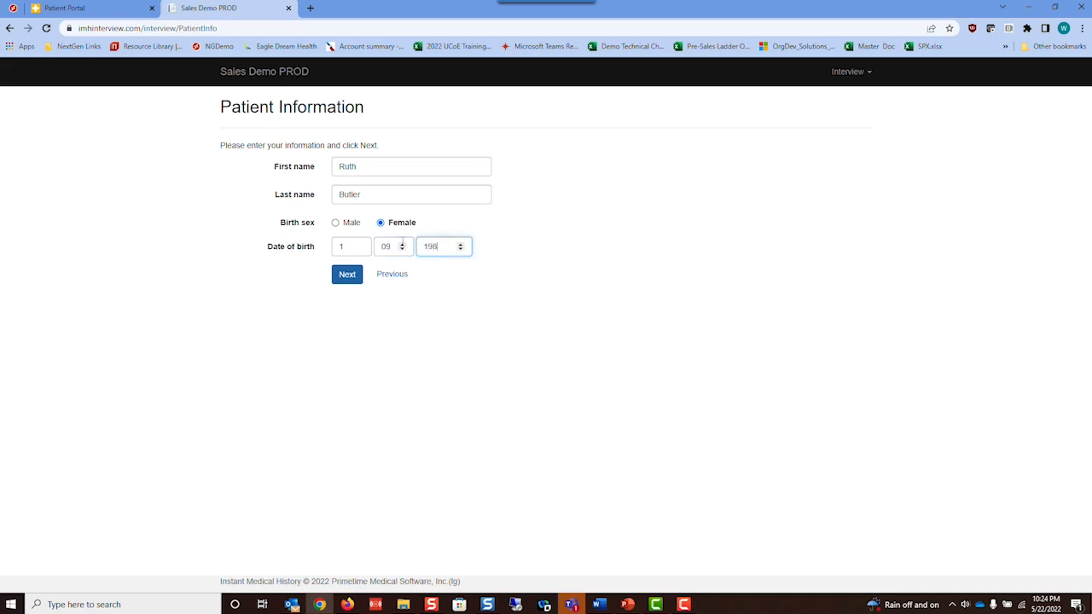
{"action": "left_click", "coordinate": [358, 278]}
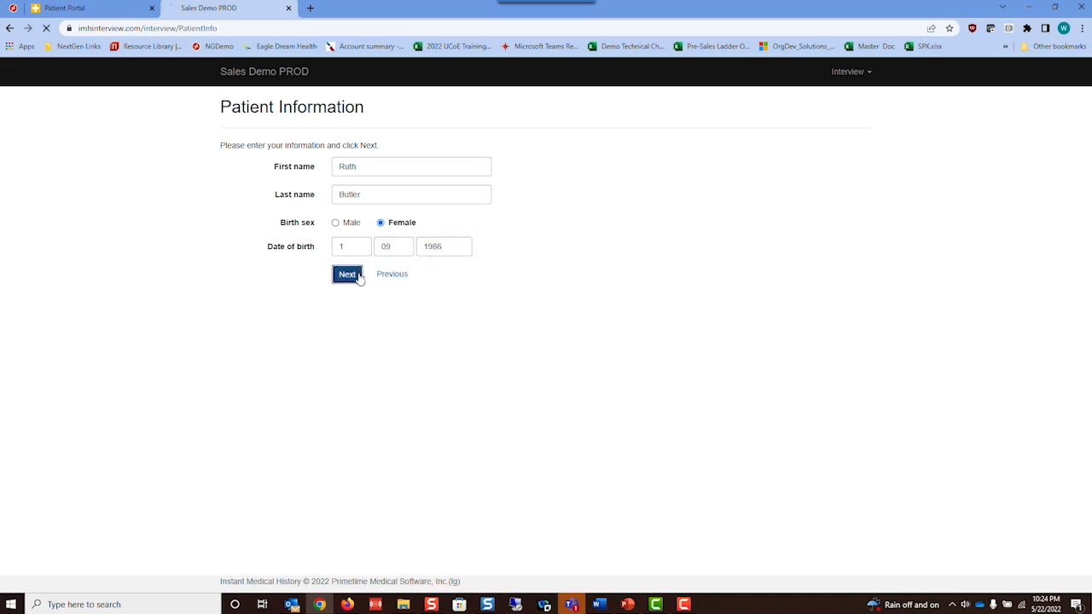
- Answer the first five PHQ-9 items: interest and sleep Several days, tiredness and appetite More than half the days
{"action": "left_click", "coordinate": [347, 251]}
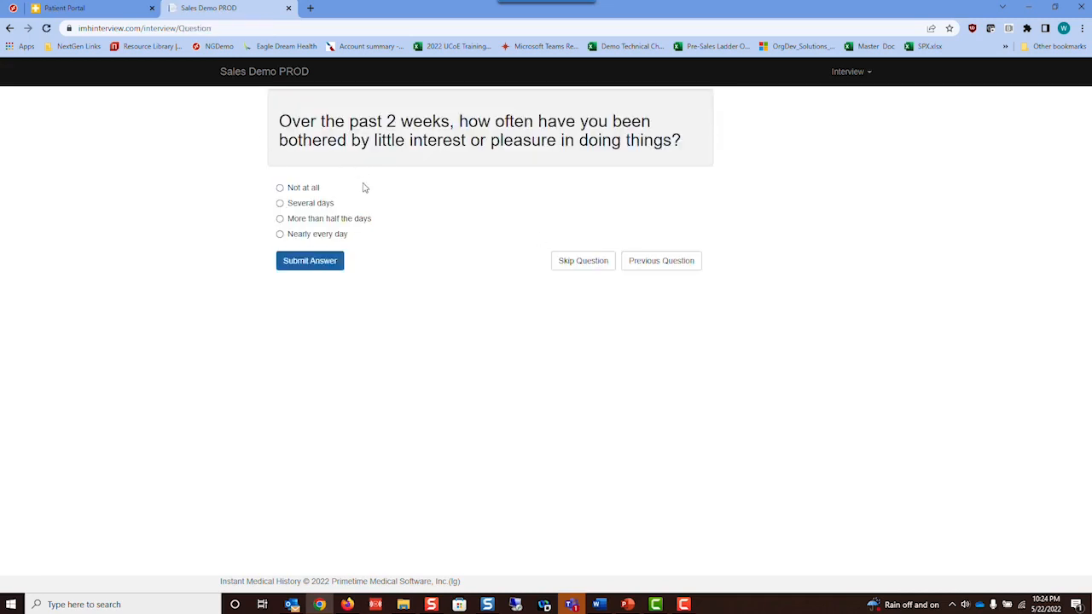
{"action": "left_click", "coordinate": [321, 210]}
{"action": "left_click", "coordinate": [312, 267]}
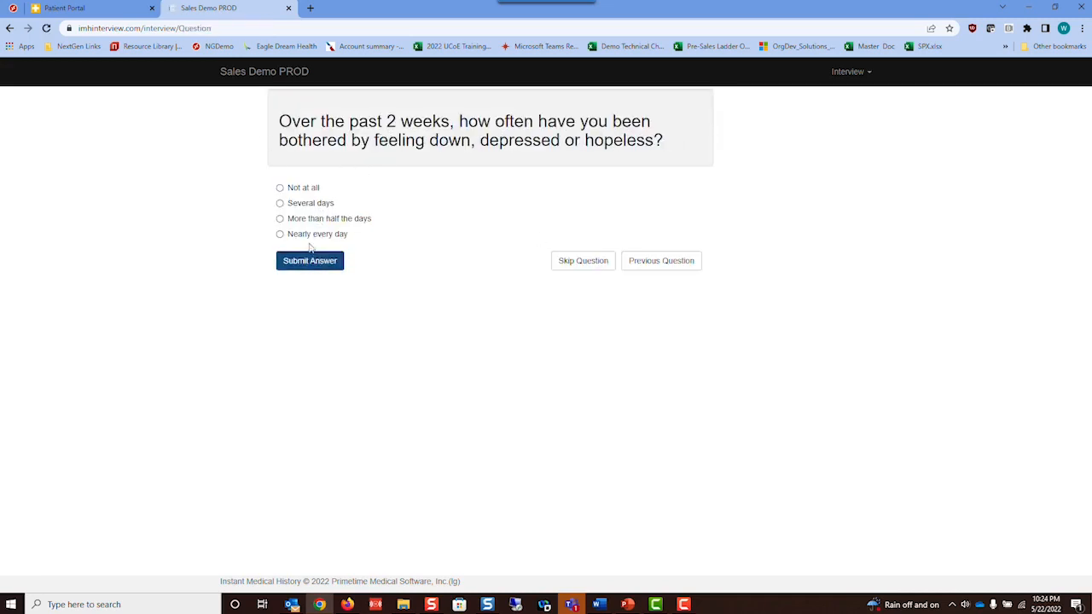
{"action": "left_click", "coordinate": [309, 219]}
{"action": "left_click", "coordinate": [311, 260]}
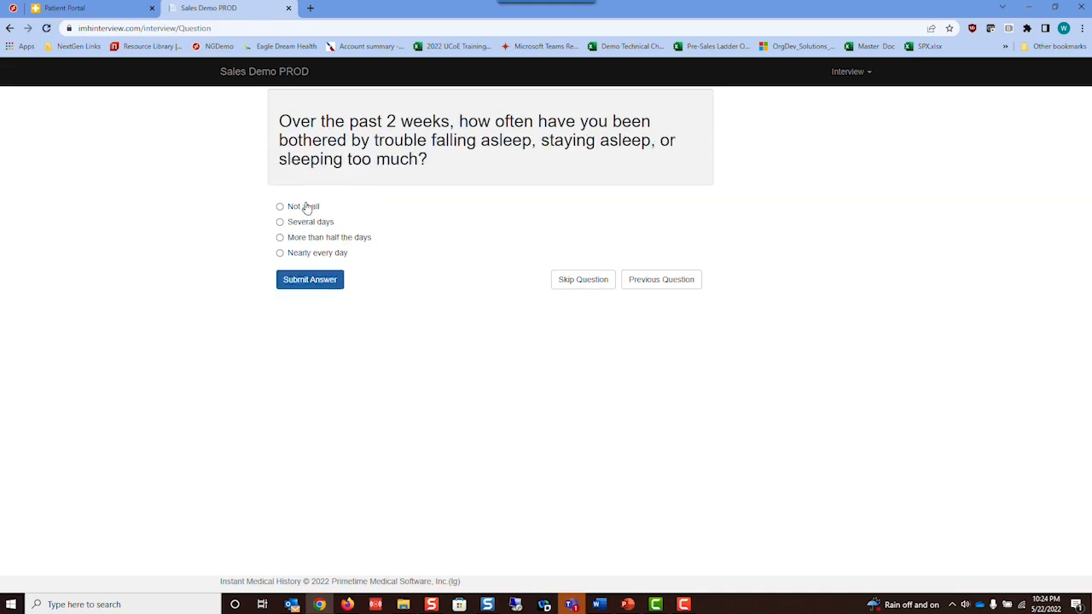
{"action": "left_click", "coordinate": [304, 223]}
{"action": "left_click", "coordinate": [310, 277]}
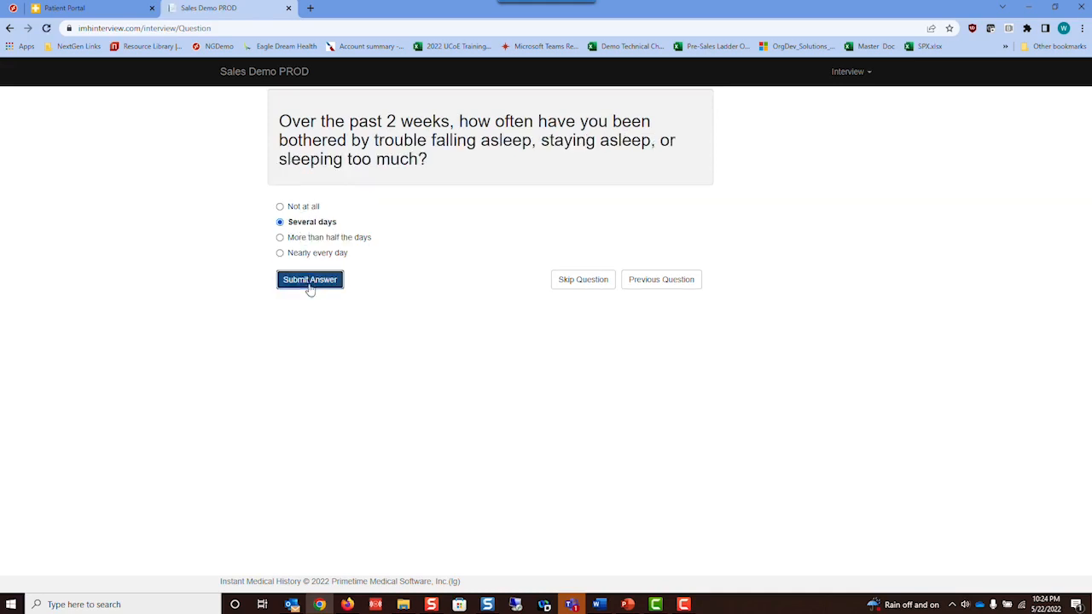
{"action": "left_click", "coordinate": [312, 221]}
{"action": "left_click", "coordinate": [307, 263]}
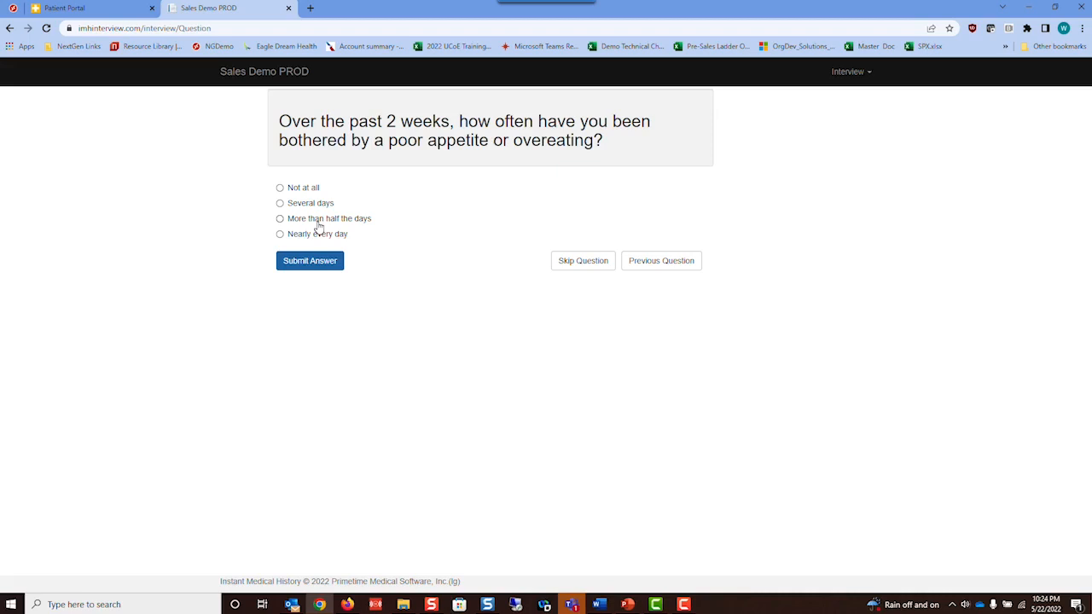
{"action": "left_click", "coordinate": [318, 223]}
{"action": "left_click", "coordinate": [313, 262]}
- Answer the rest: self-worth Several days, concentration and slowness More than half the days, overall Very difficult
{"action": "left_click", "coordinate": [313, 223]}
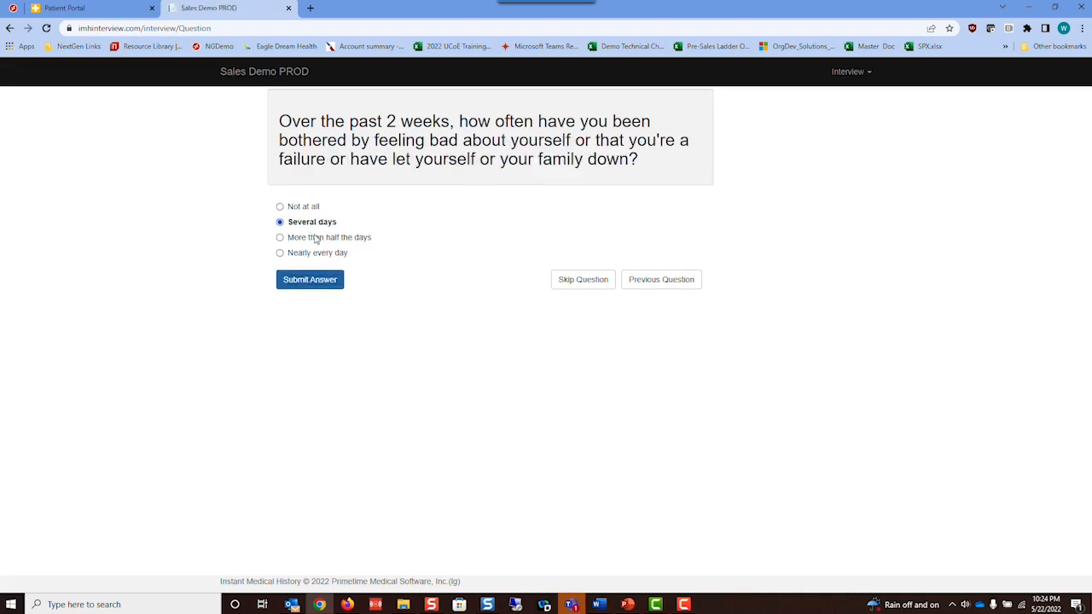
{"action": "left_click", "coordinate": [325, 285]}
{"action": "left_click", "coordinate": [315, 237]}
{"action": "left_click", "coordinate": [330, 281]}
{"action": "left_click", "coordinate": [314, 276]}
{"action": "left_click", "coordinate": [316, 318]}
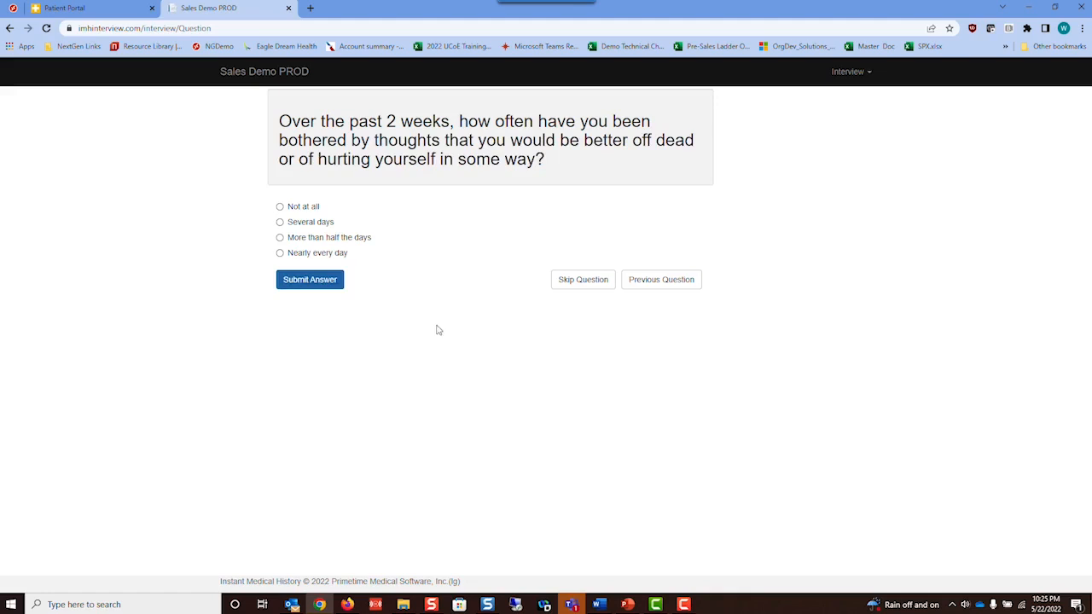
{"action": "left_click", "coordinate": [316, 239]}
{"action": "left_click", "coordinate": [332, 285]}
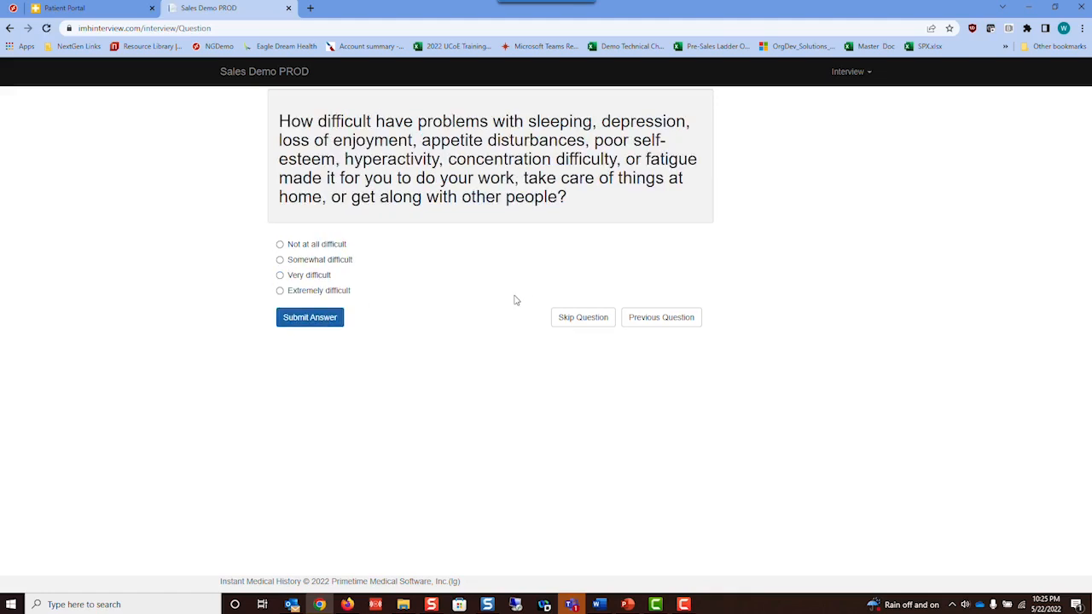
{"action": "left_click", "coordinate": [321, 278]}
{"action": "left_click", "coordinate": [321, 320]}
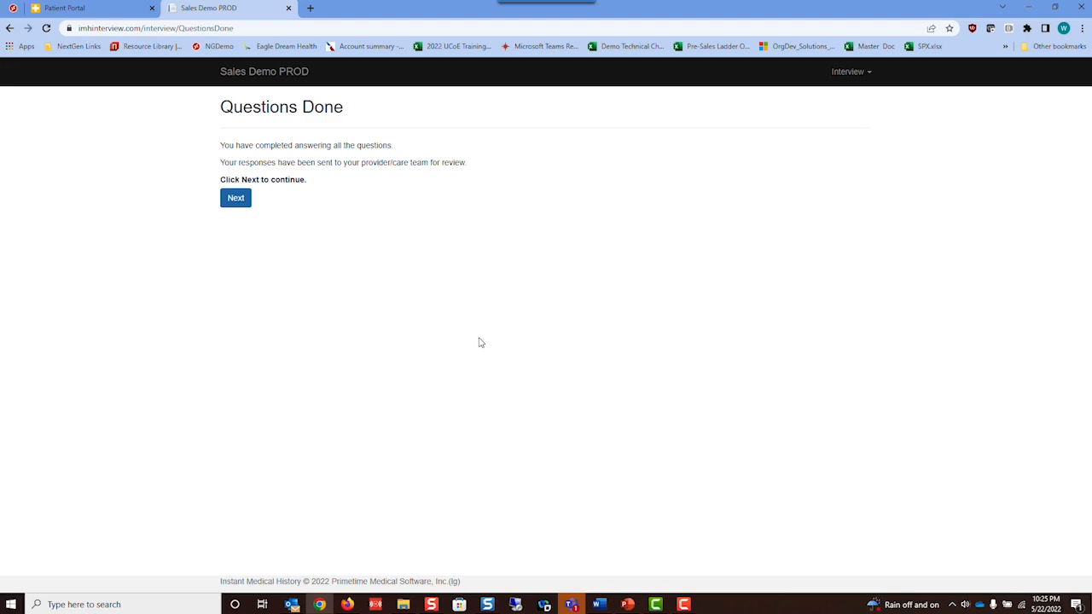
- Return to the patient portal tab, go Home, then open the Account page
{"action": "left_click", "coordinate": [96, 13]}
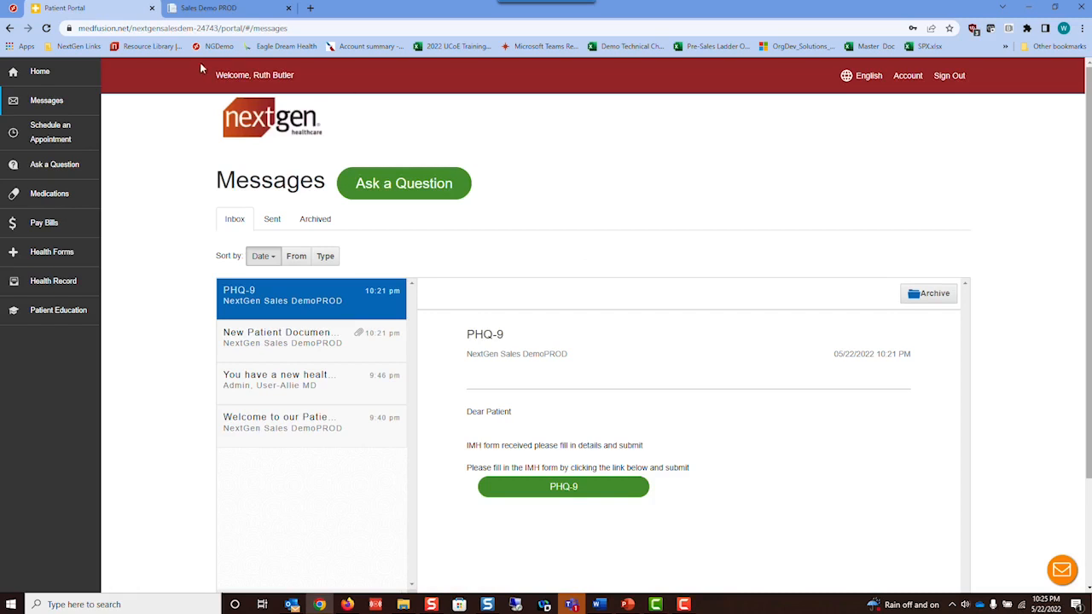
{"action": "left_click", "coordinate": [40, 75]}
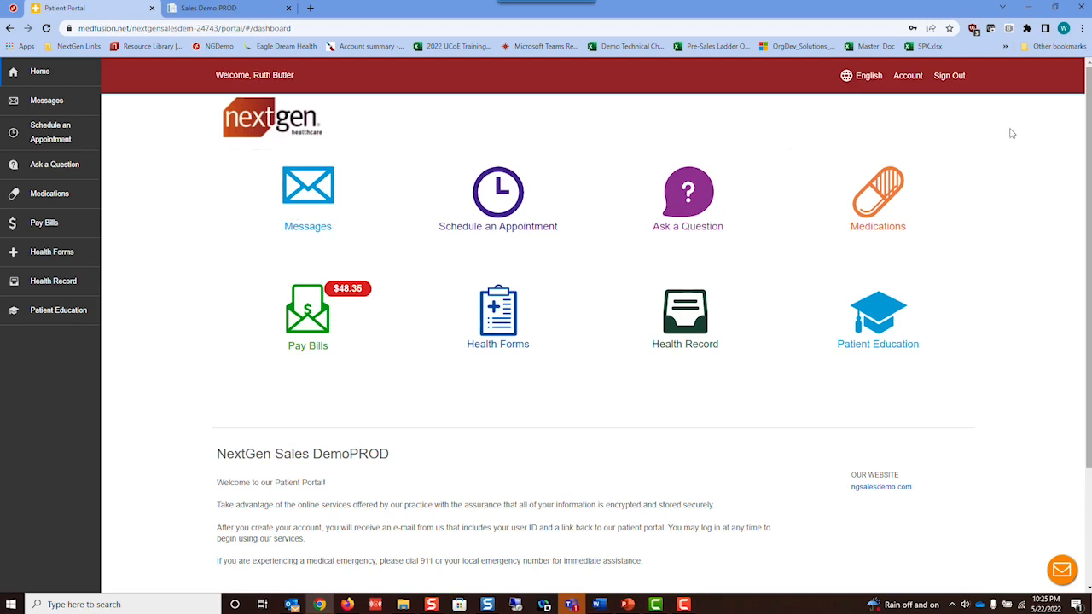
{"action": "left_click", "coordinate": [909, 77]}
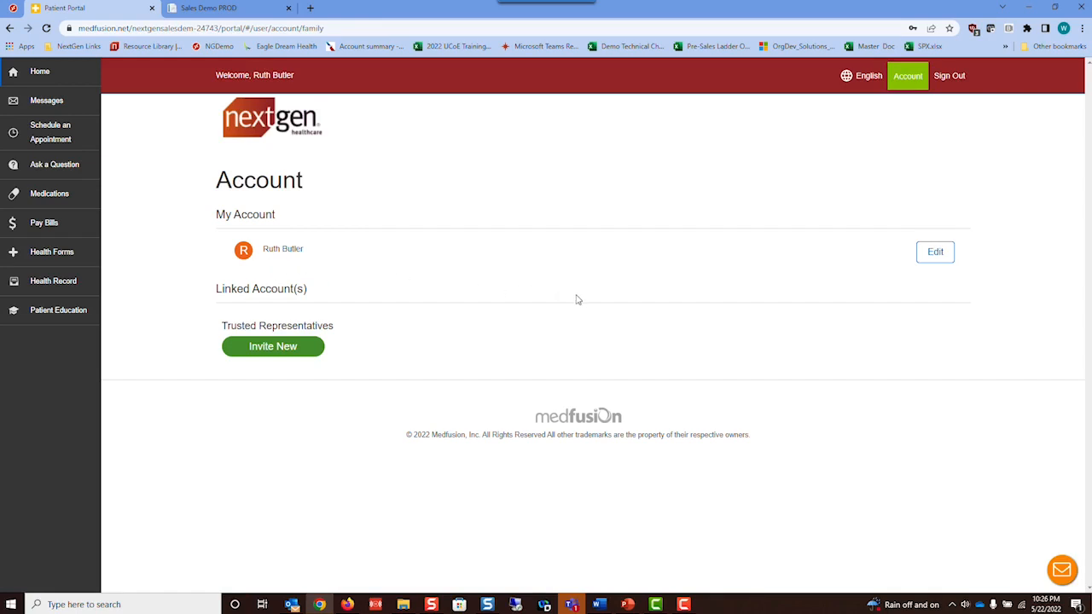
- Begin a new trusted representative invitation with Manage access per category, reviewing the permission rows
{"action": "left_click", "coordinate": [268, 347]}
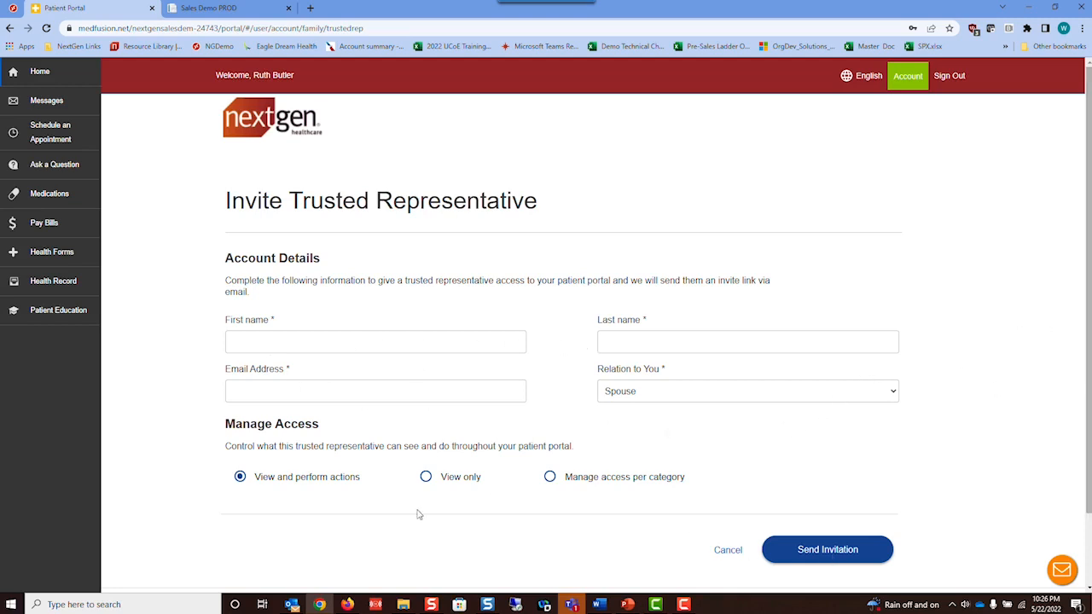
{"action": "scroll", "coordinate": [815, 409], "scroll_direction": "down", "scroll_amount": 2}
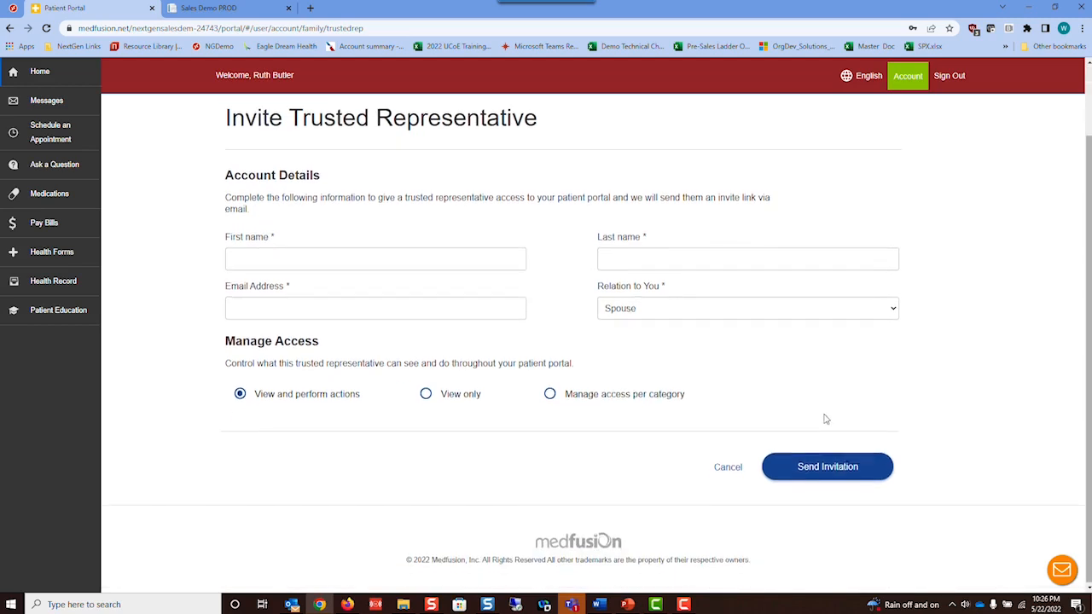
{"action": "left_click", "coordinate": [549, 393]}
{"action": "scroll", "coordinate": [896, 367], "scroll_direction": "down", "scroll_amount": 1}
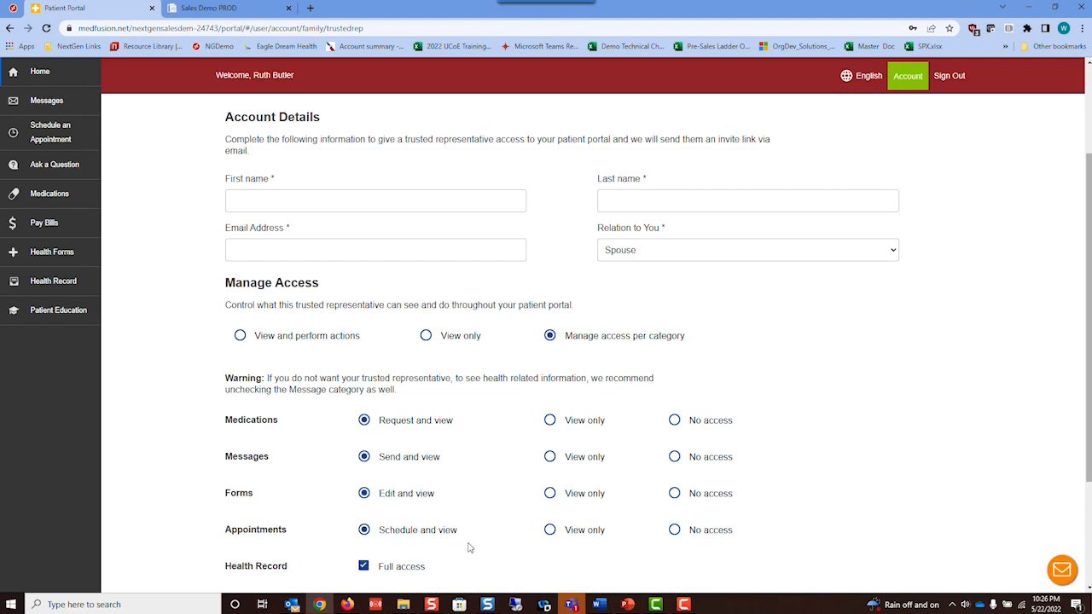
{"action": "scroll", "coordinate": [341, 524], "scroll_direction": "down", "scroll_amount": 1}
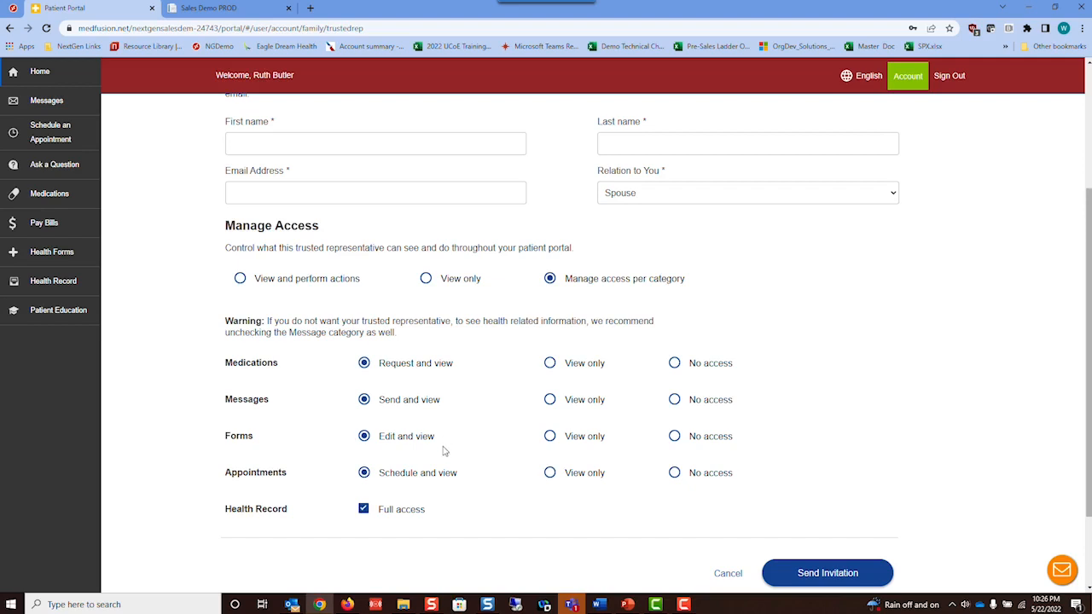
{"action": "scroll", "coordinate": [824, 499], "scroll_direction": "up", "scroll_amount": 3}
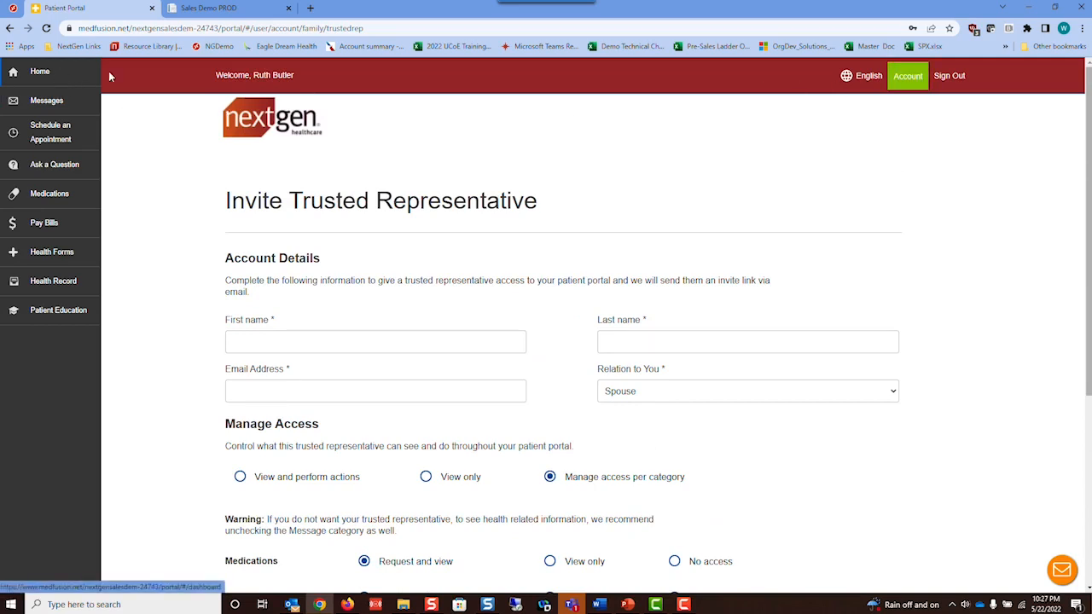
- Check the available portal languages, then go back to the Home dashboard
{"action": "left_click", "coordinate": [862, 76]}
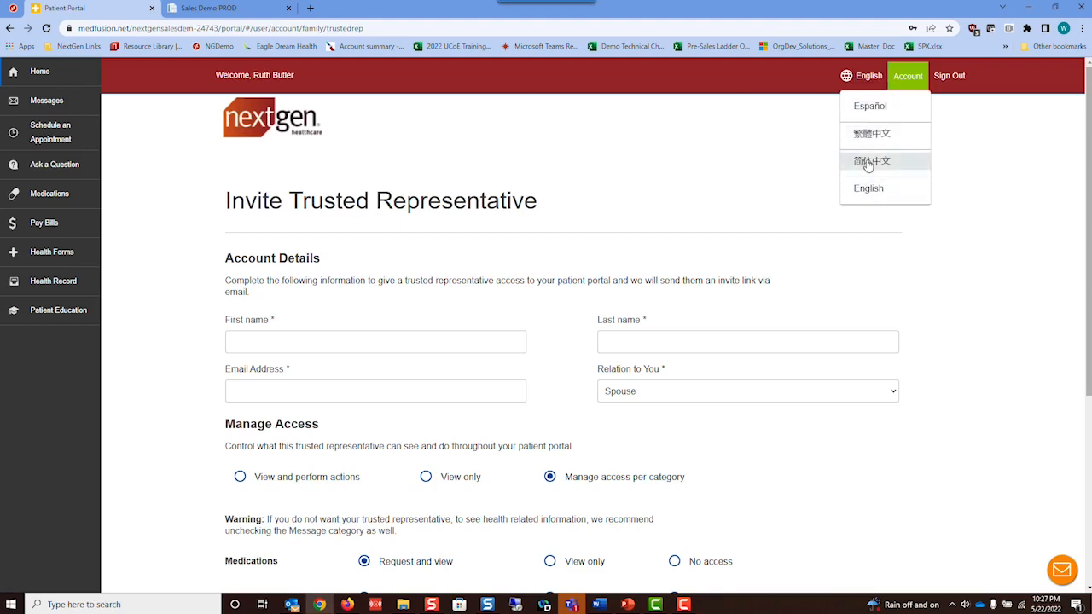
{"action": "left_click", "coordinate": [36, 77]}
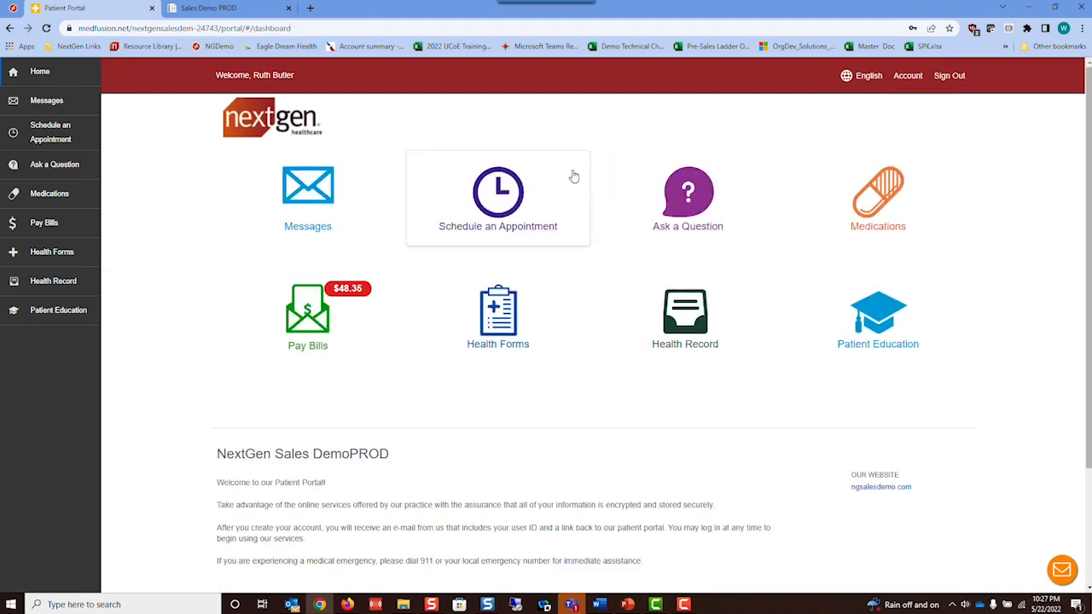